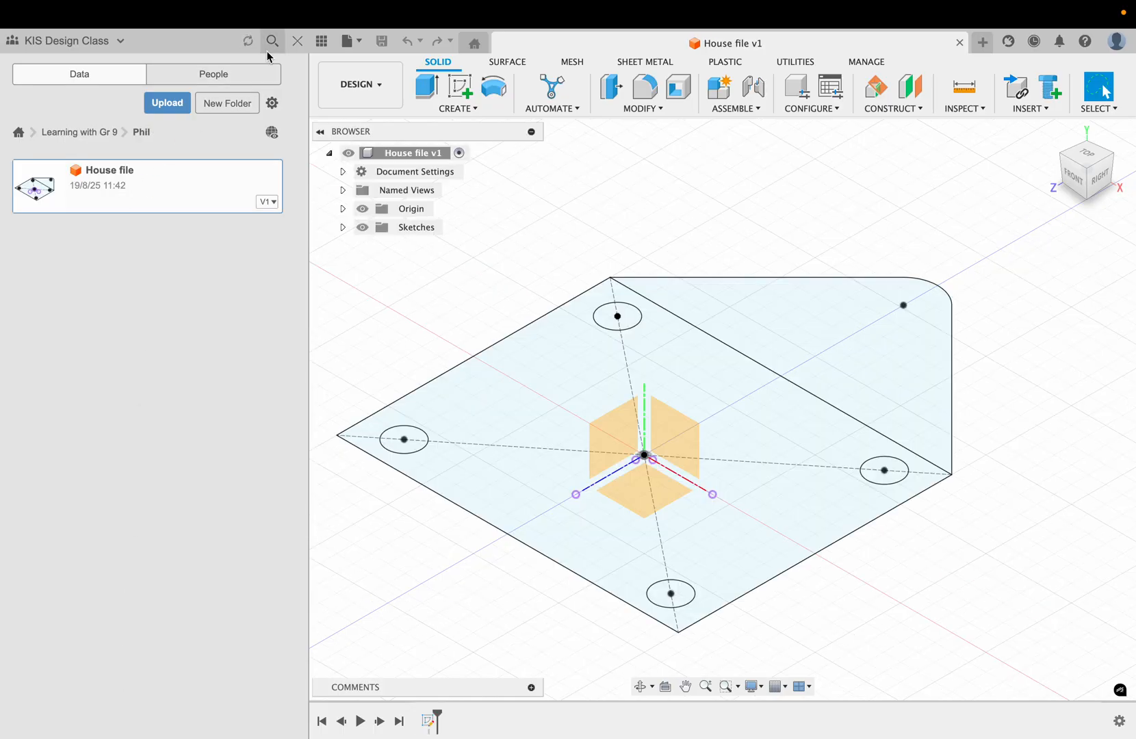
# Step: Start extruding the rounded triangular roof profile of the house sketch, pulling it about 10.8 mm upward on one side
pyautogui.click(297, 42)
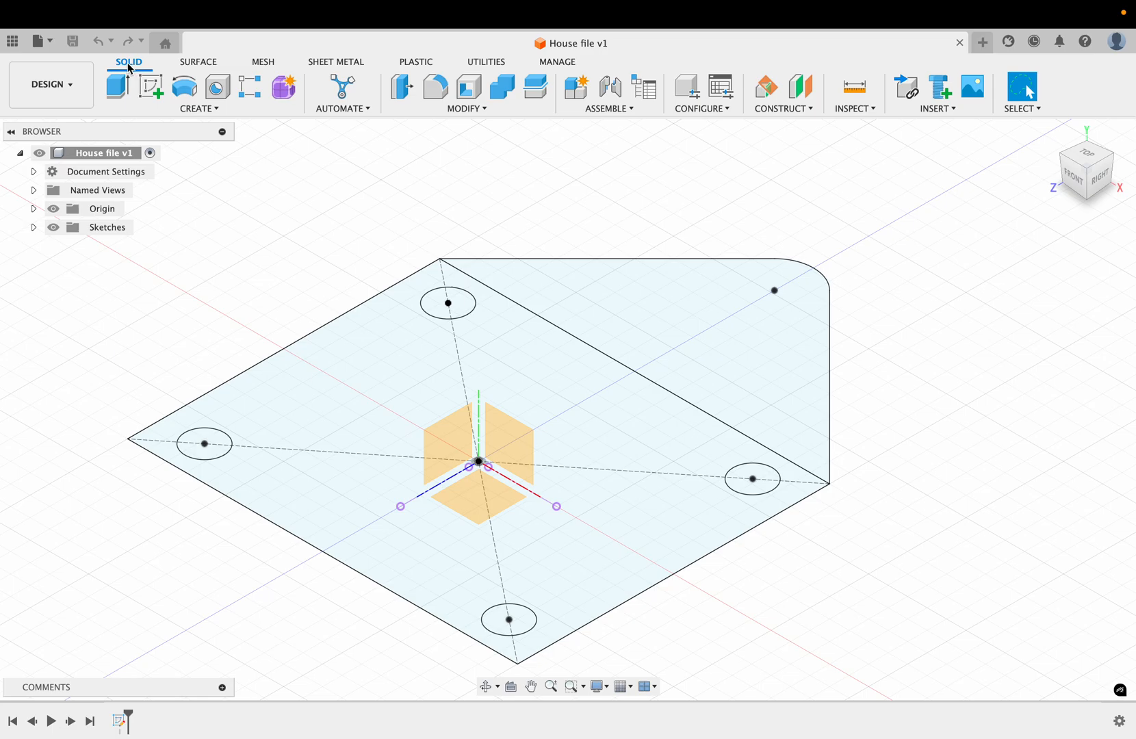
pyautogui.click(118, 88)
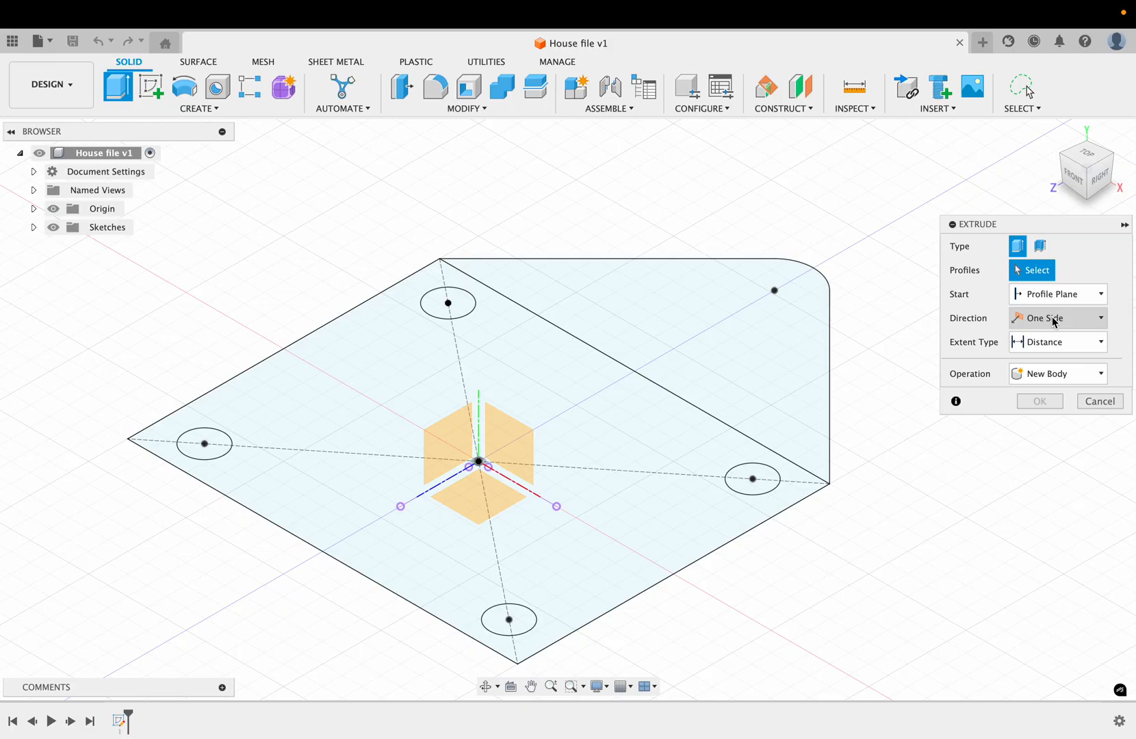
pyautogui.click(778, 348)
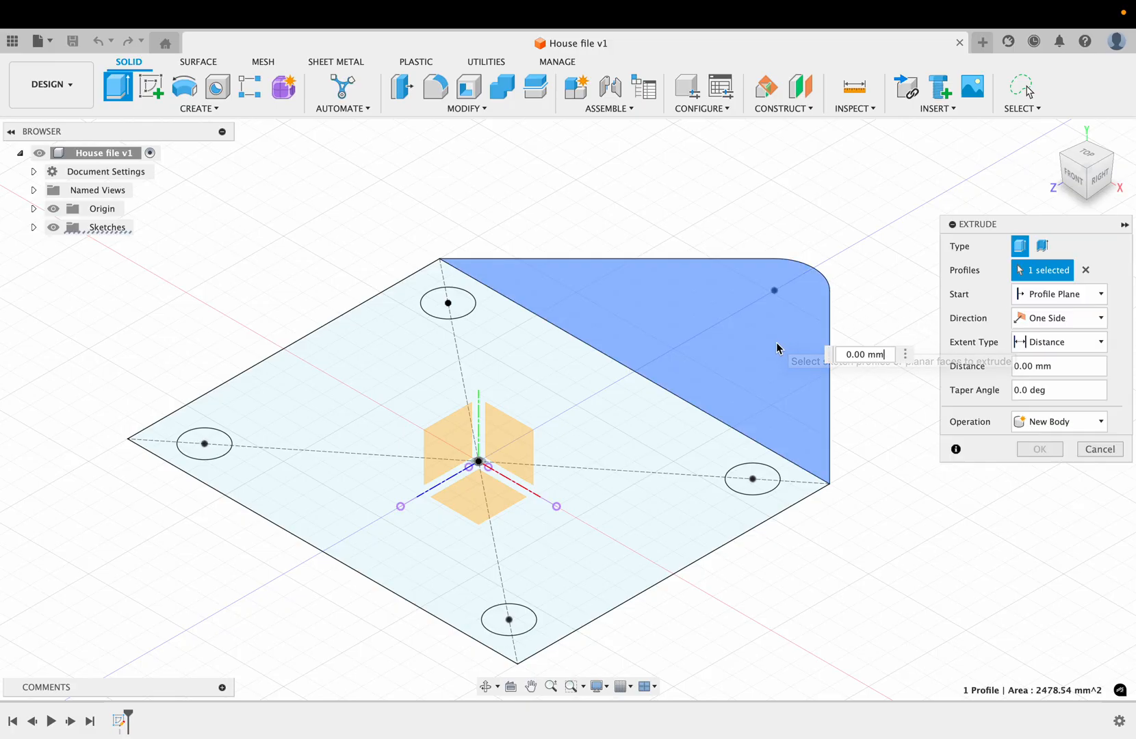
pyautogui.moveTo(731, 300); pyautogui.dragTo(729, 251)
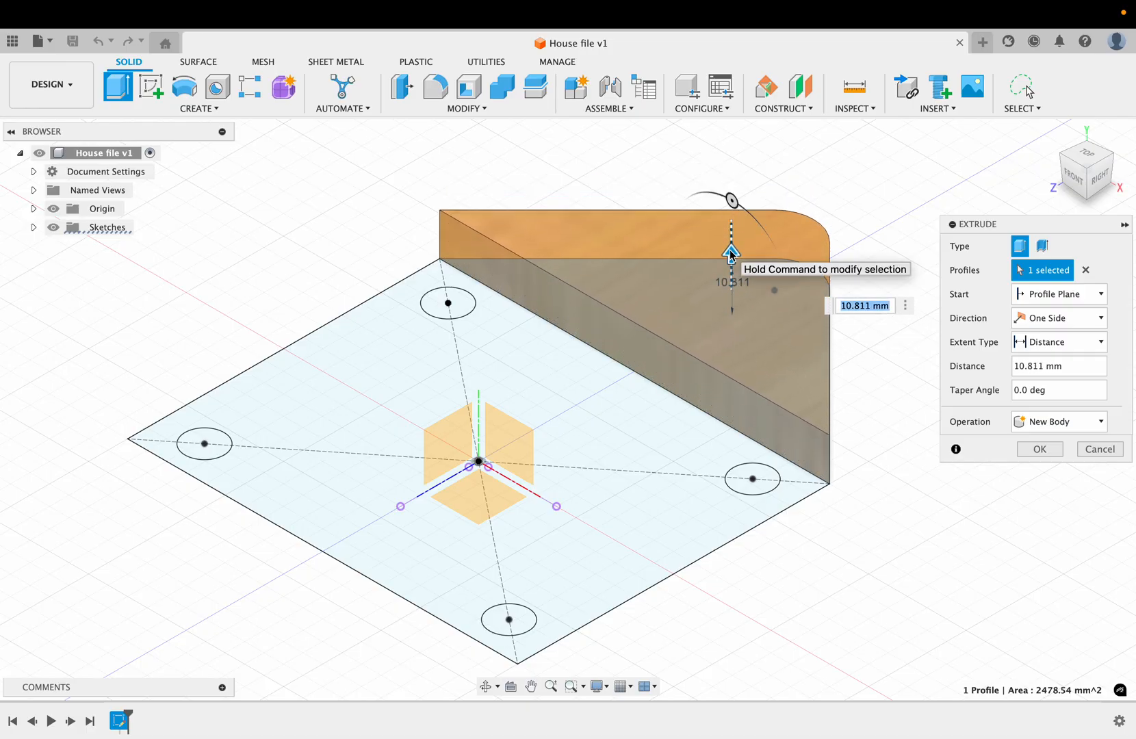
pyautogui.keyDown('shift'); pyautogui.scroll(-5, 732, 255); pyautogui.keyUp('shift')
pyautogui.keyDown('shift'); pyautogui.hscroll(5, 732, 255); pyautogui.keyUp('shift')
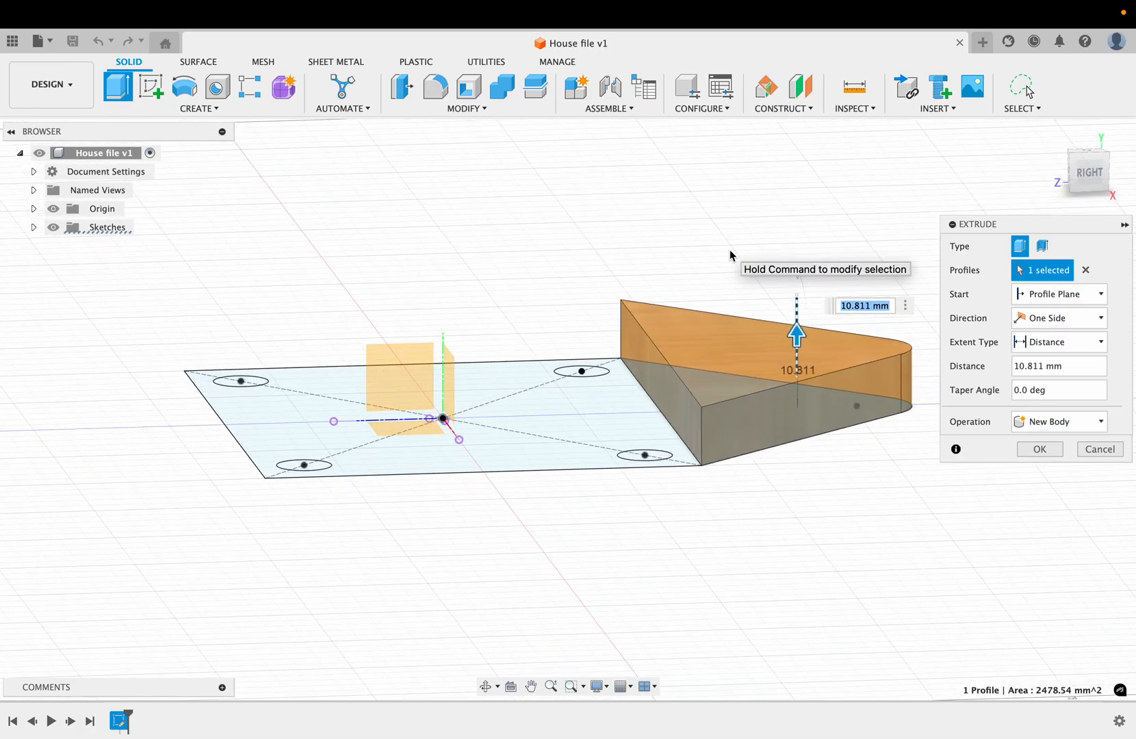
pyautogui.keyDown('shift'); pyautogui.scroll(5, 730, 255); pyautogui.keyUp('shift')
pyautogui.hscroll(5, 730, 255)
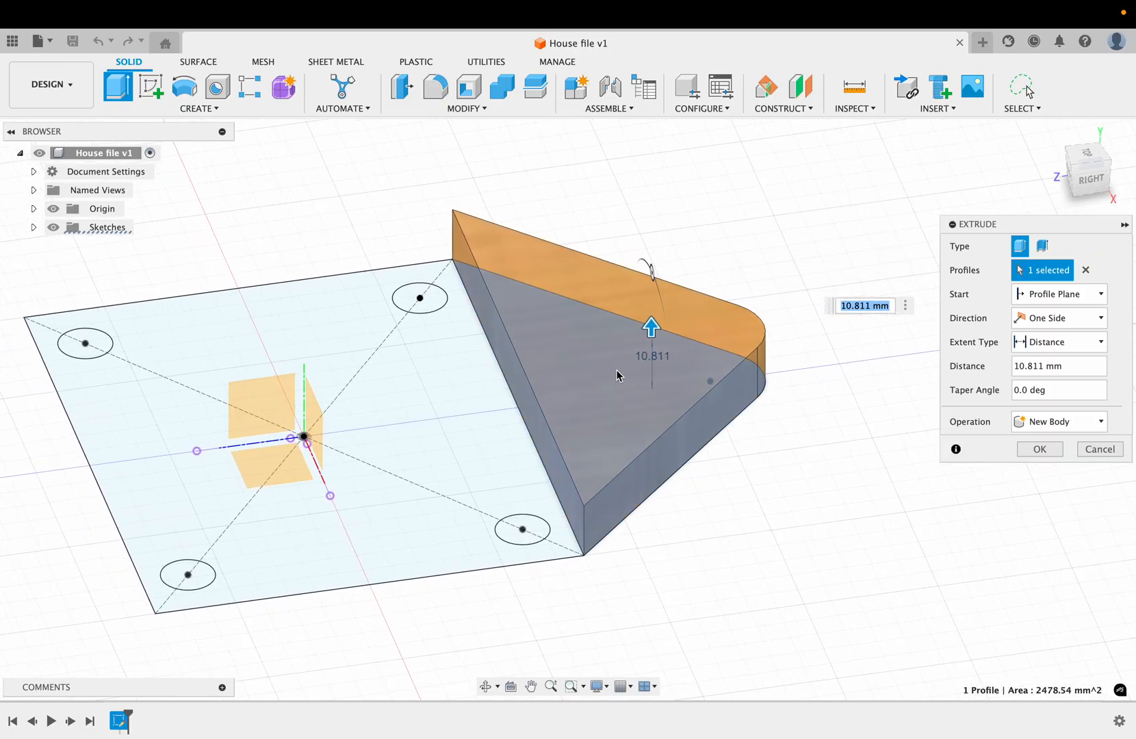
pyautogui.keyDown('shift'); pyautogui.scroll(-5, 621, 371); pyautogui.keyUp('shift')
pyautogui.keyDown('shift'); pyautogui.scroll(-3, 620, 372); pyautogui.keyUp('shift')
pyautogui.keyDown('shift'); pyautogui.scroll(8, 620, 372); pyautogui.keyUp('shift')
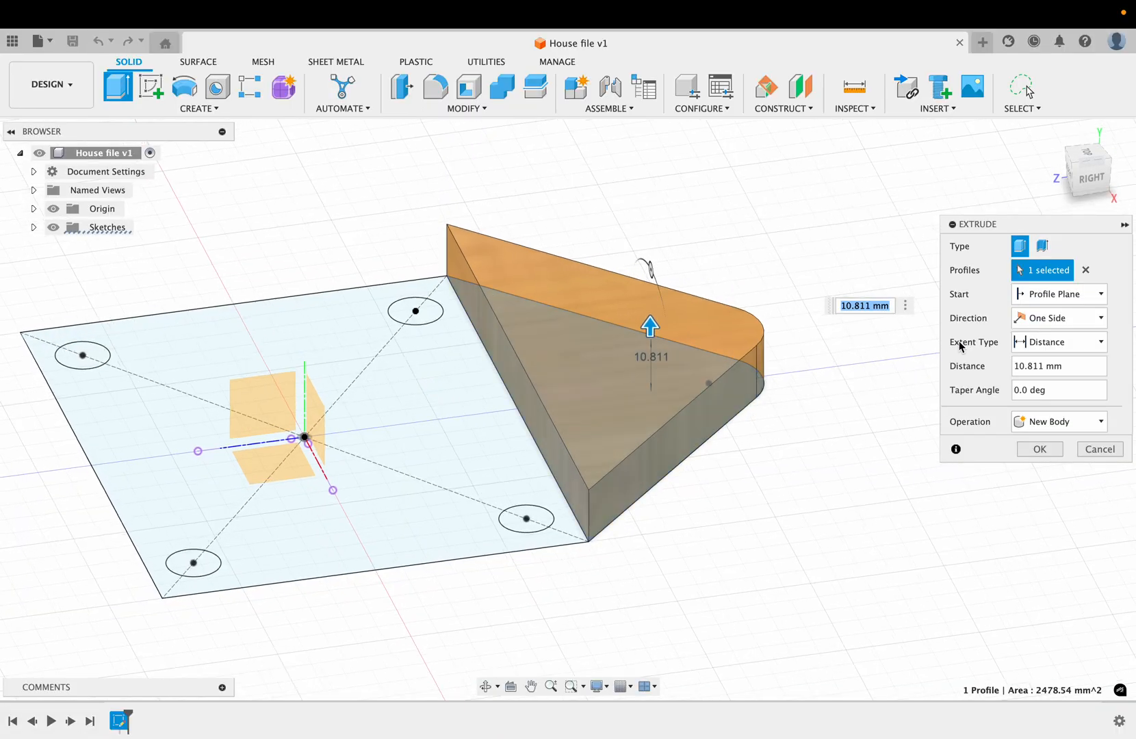
# Step: Try a two-sided direction for the roof extrusion, pulling the second side down about 3.9 mm
pyautogui.click(1100, 319)
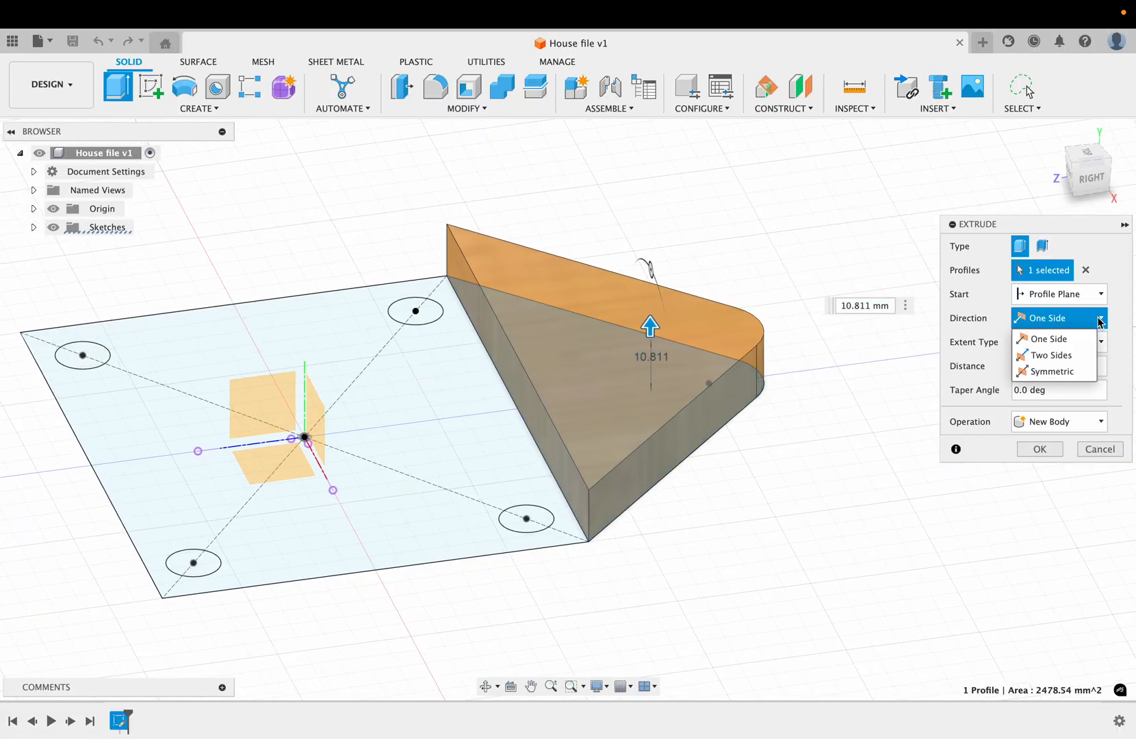
pyautogui.click(1058, 356)
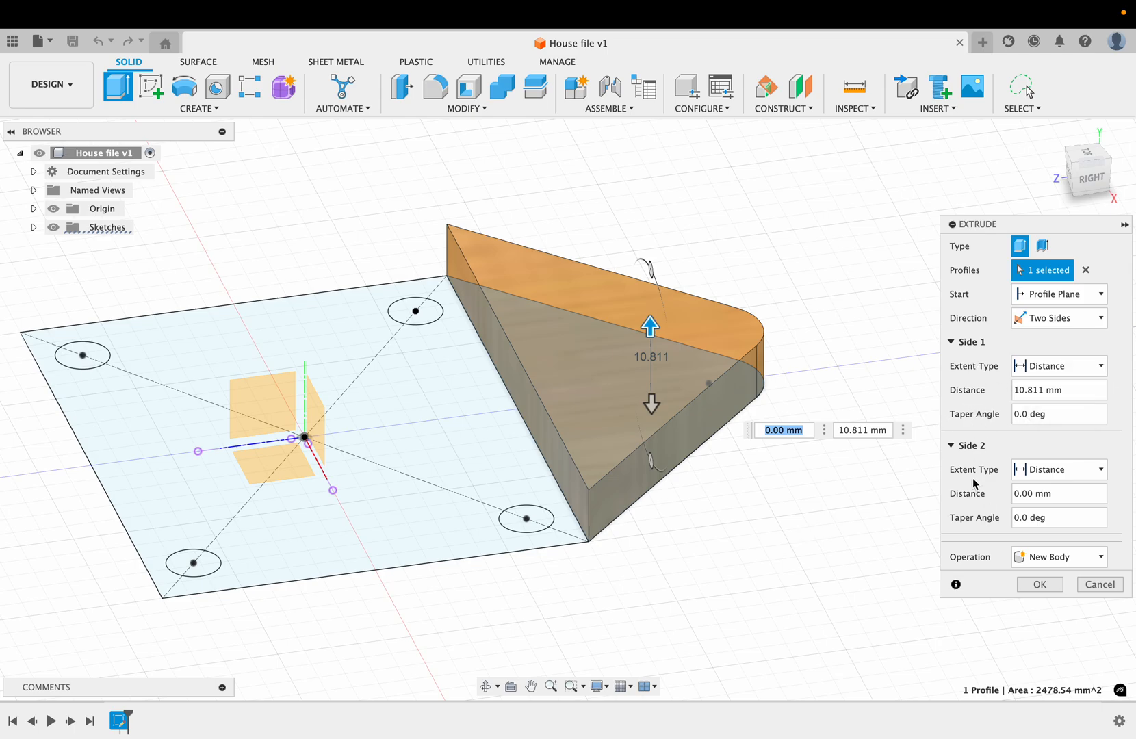
pyautogui.keyDown('shift'); pyautogui.scroll(-5, 768, 528); pyautogui.keyUp('shift')
pyautogui.keyDown('shift'); pyautogui.scroll(-3, 767, 532); pyautogui.keyUp('shift')
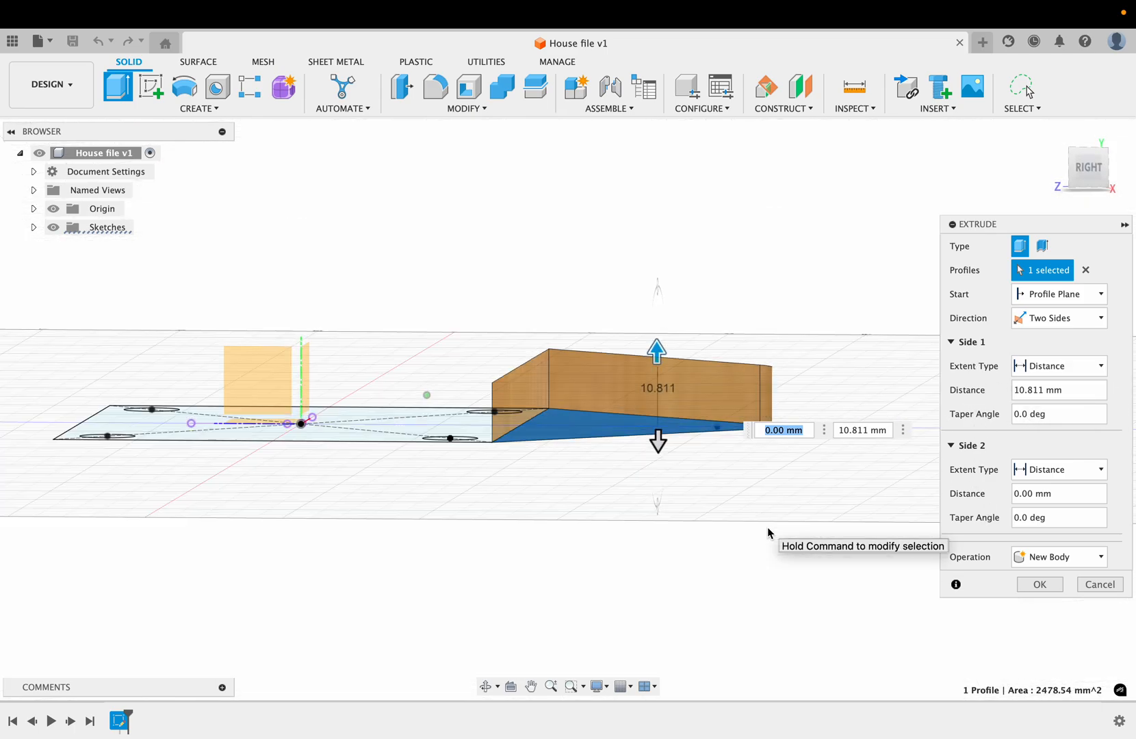
pyautogui.moveTo(659, 443); pyautogui.dragTo(659, 465)
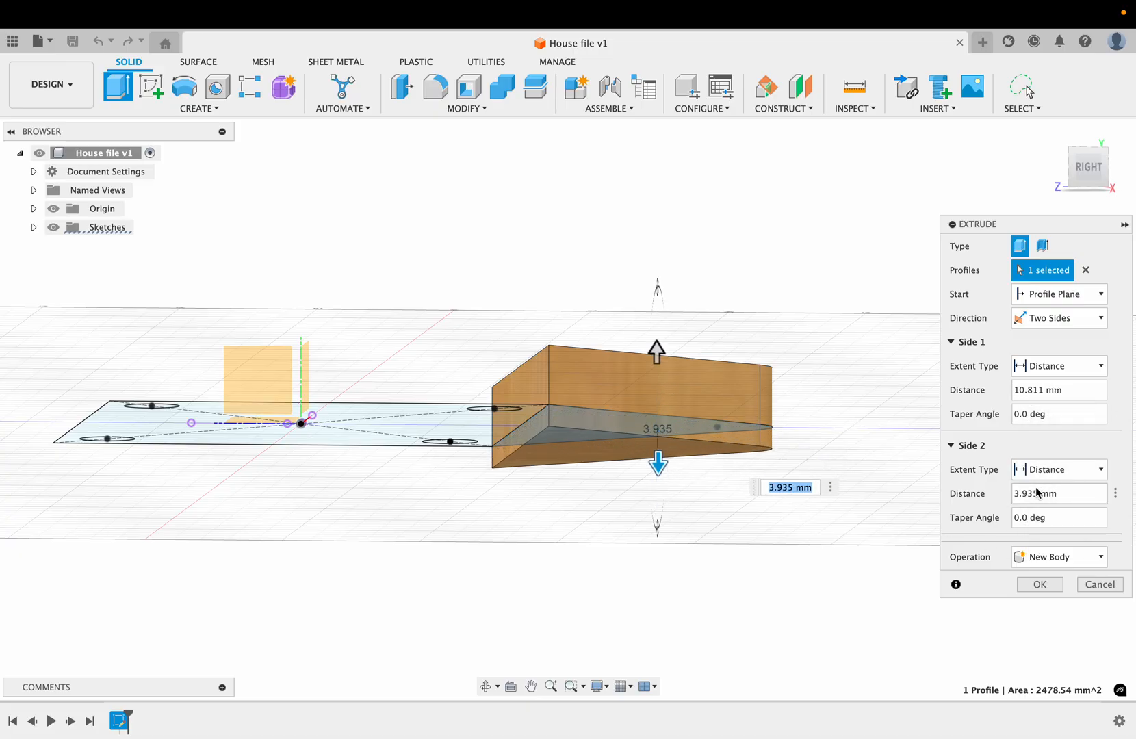
# Step: Make the roof extrusion symmetric with a distance of 3 mm on each side and complete it as a new body
pyautogui.click(1095, 332)
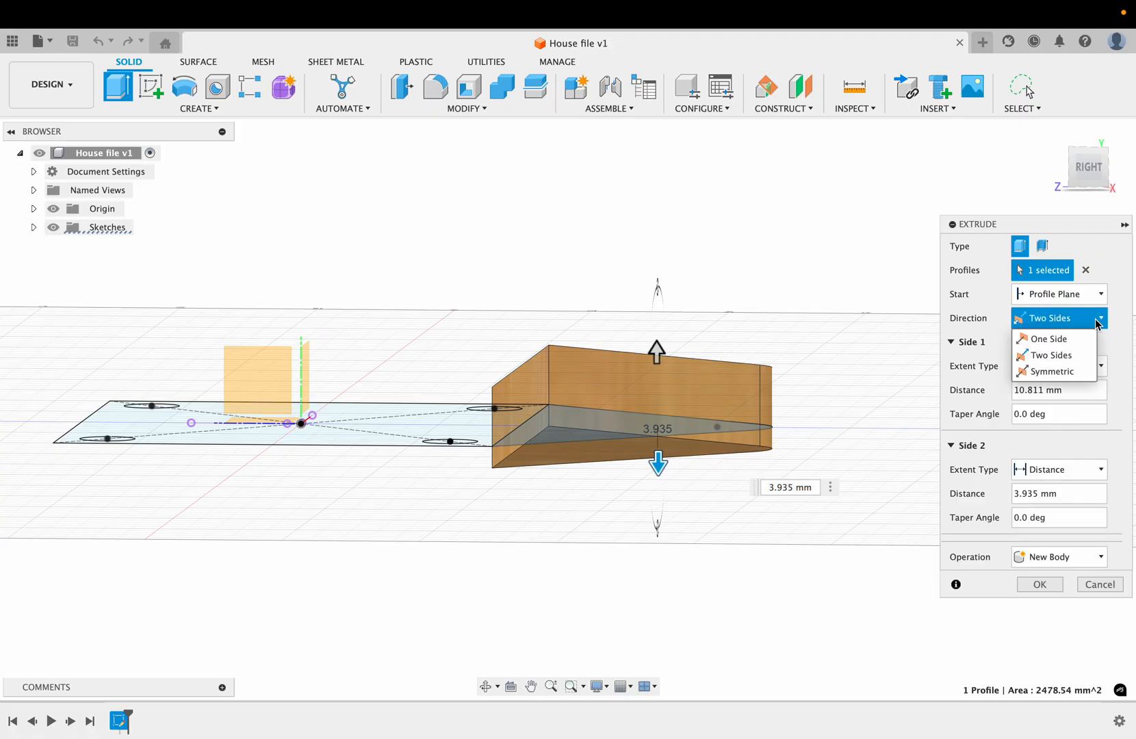
pyautogui.click(1068, 373)
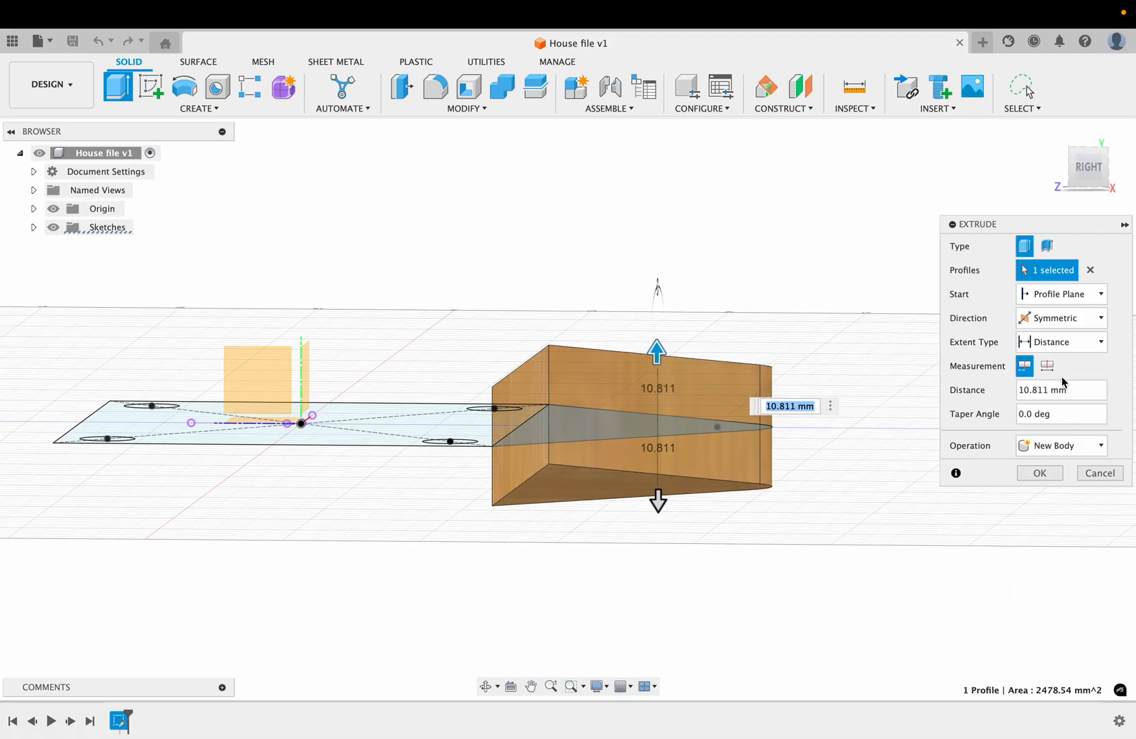
pyautogui.moveTo(656, 354)
pyautogui.mouseDown()
pyautogui.moveTo(657, 274)
pyautogui.moveTo(653, 397)
pyautogui.moveTo(654, 246)
pyautogui.moveTo(652, 380)
pyautogui.moveTo(657, 300)
pyautogui.moveTo(651, 365)
pyautogui.mouseUp()
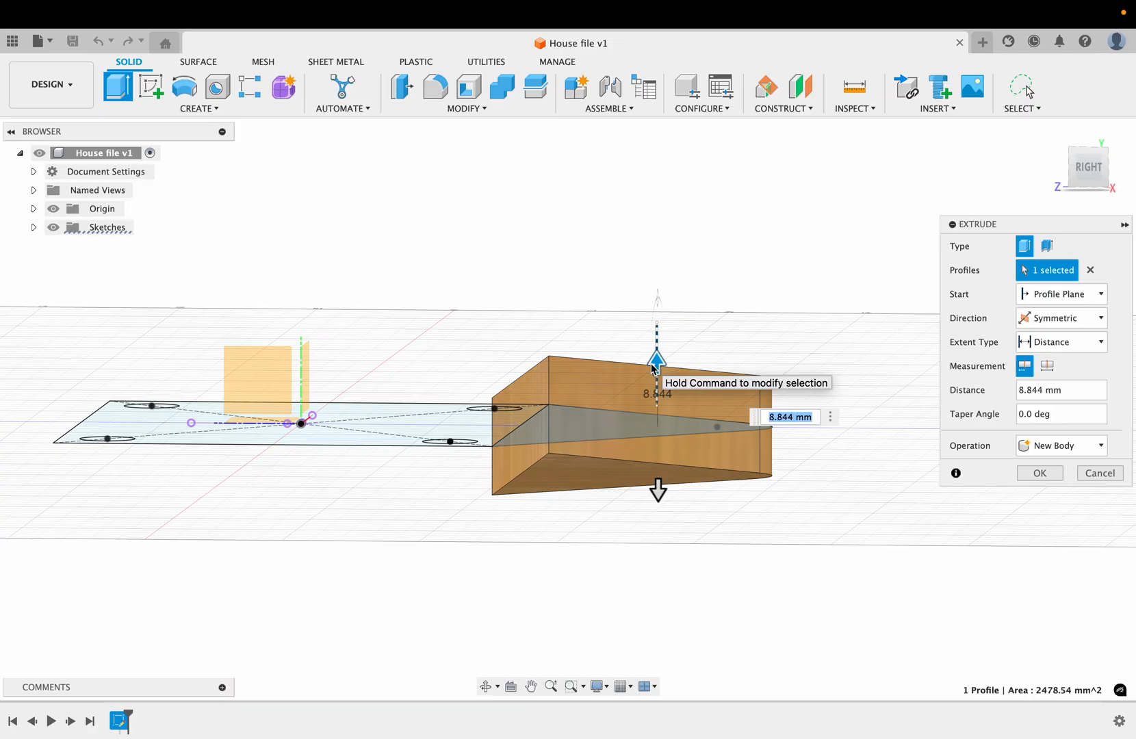
pyautogui.keyDown('shift'); pyautogui.hscroll(-5, 652, 365); pyautogui.keyUp('shift')
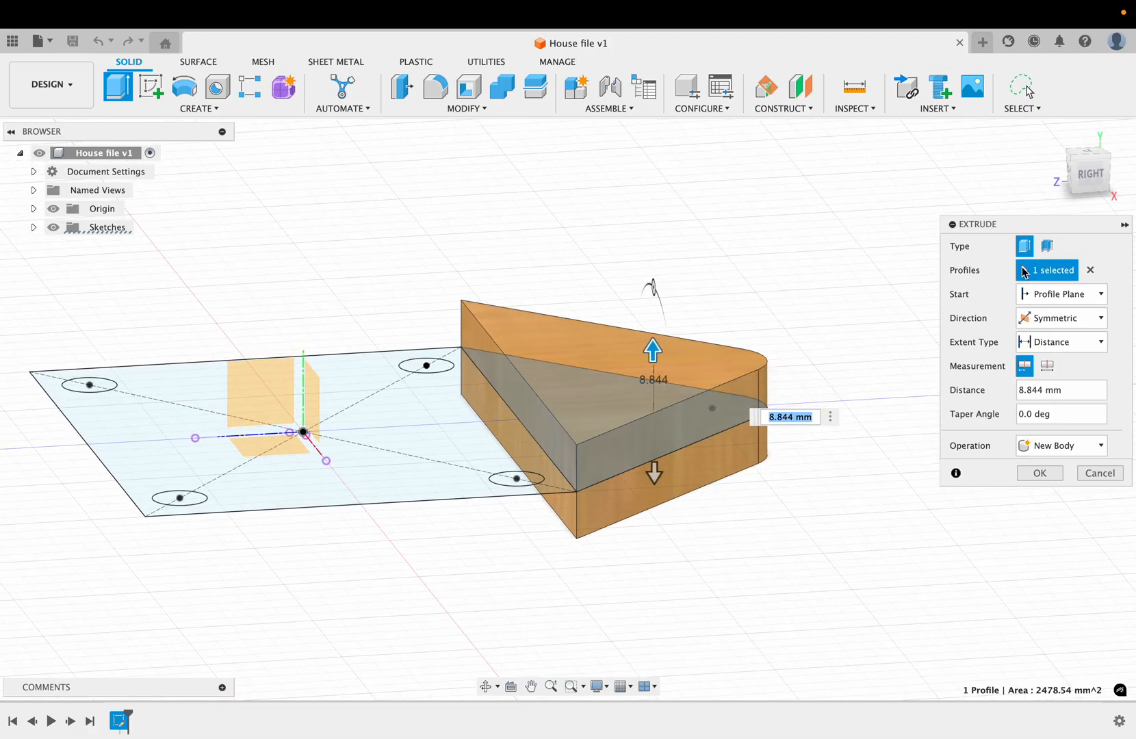
pyautogui.click(1101, 319)
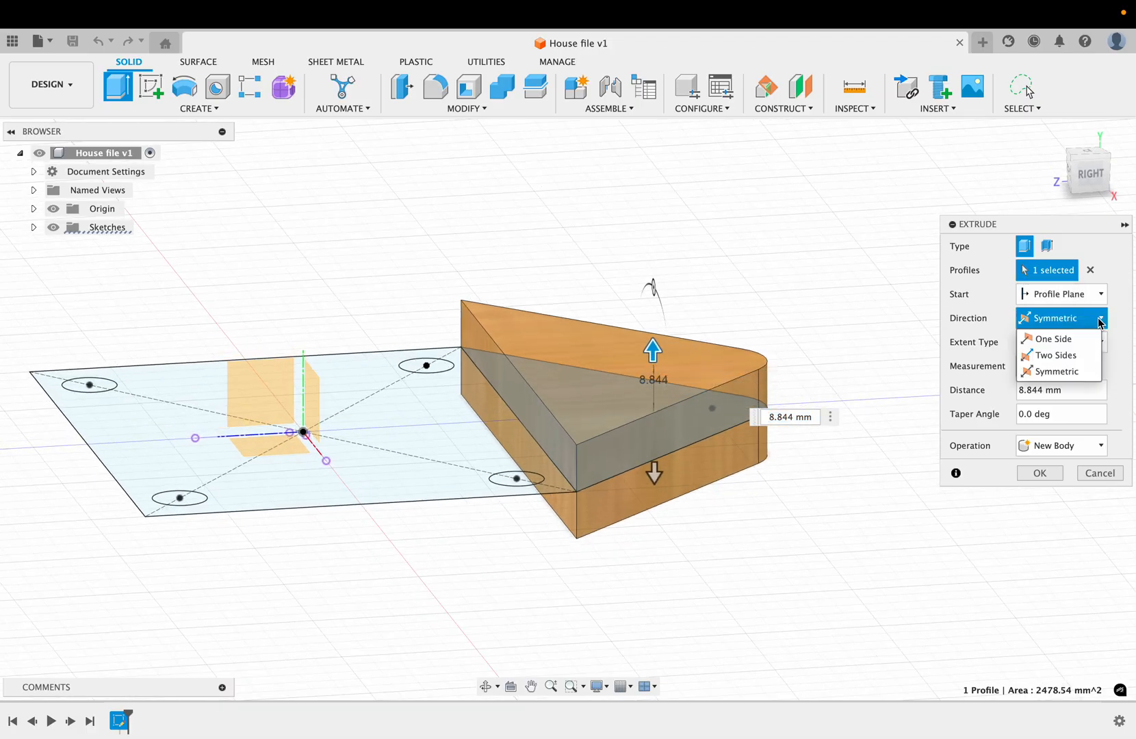
pyautogui.click(1058, 372)
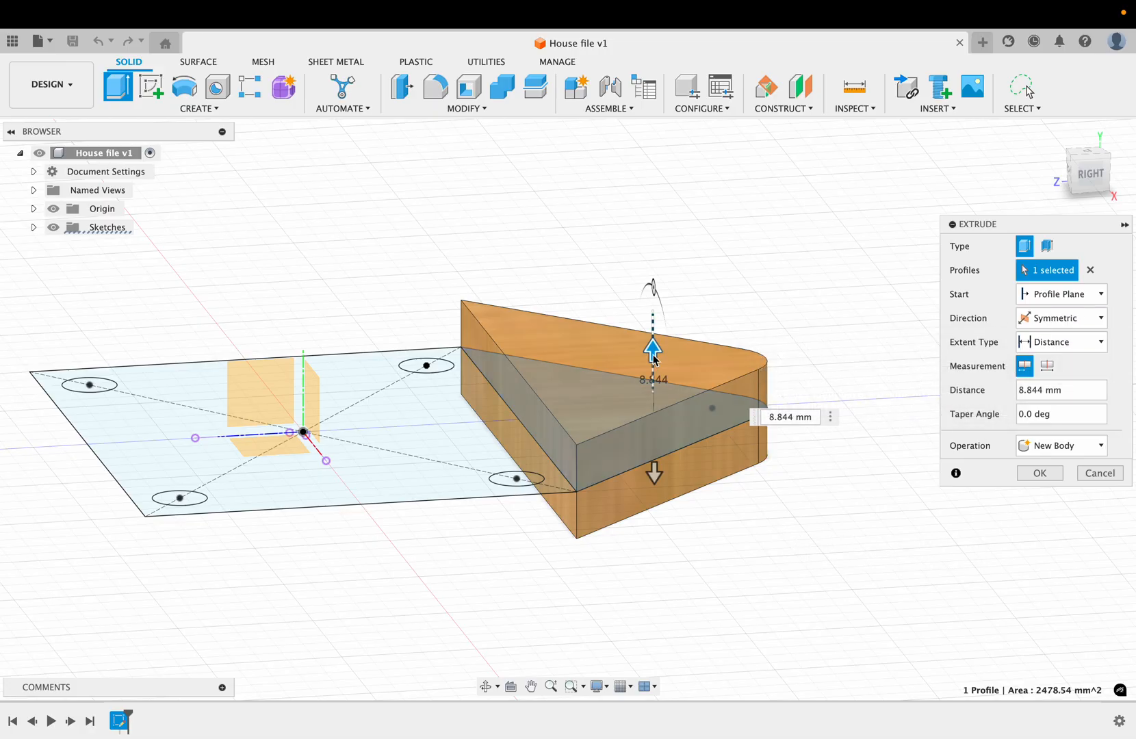
pyautogui.moveTo(653, 350)
pyautogui.mouseDown()
pyautogui.moveTo(655, 325)
pyautogui.moveTo(655, 373)
pyautogui.mouseUp()
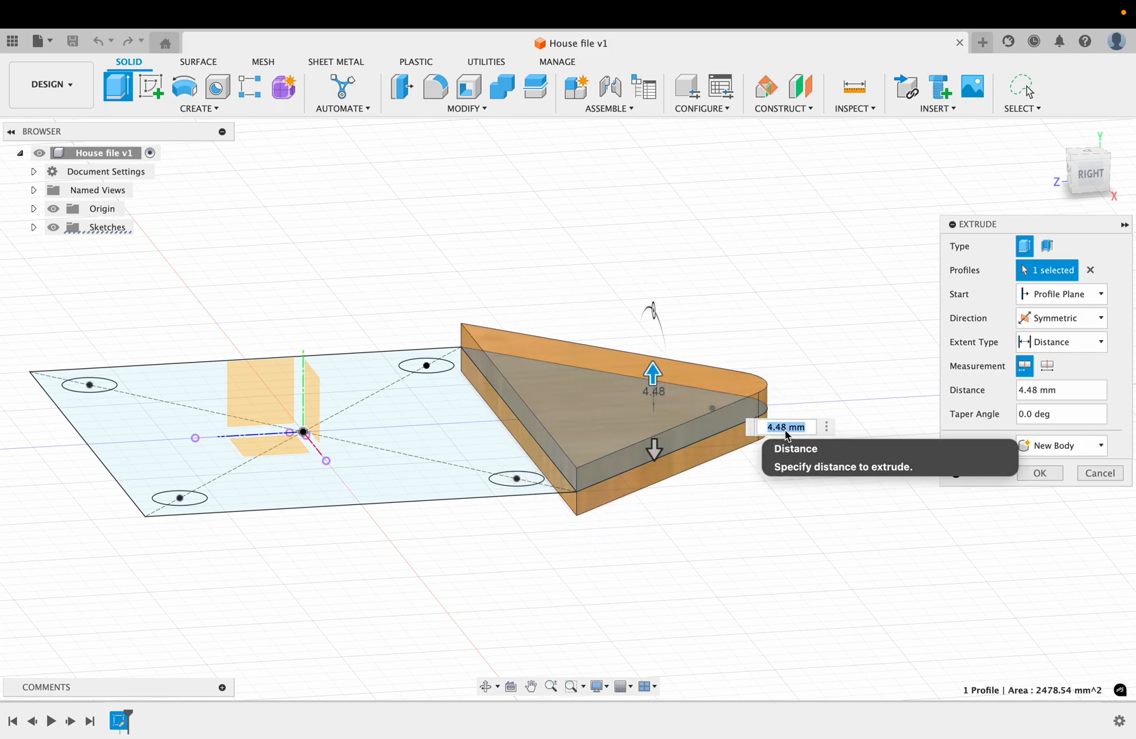
pyautogui.write('3')
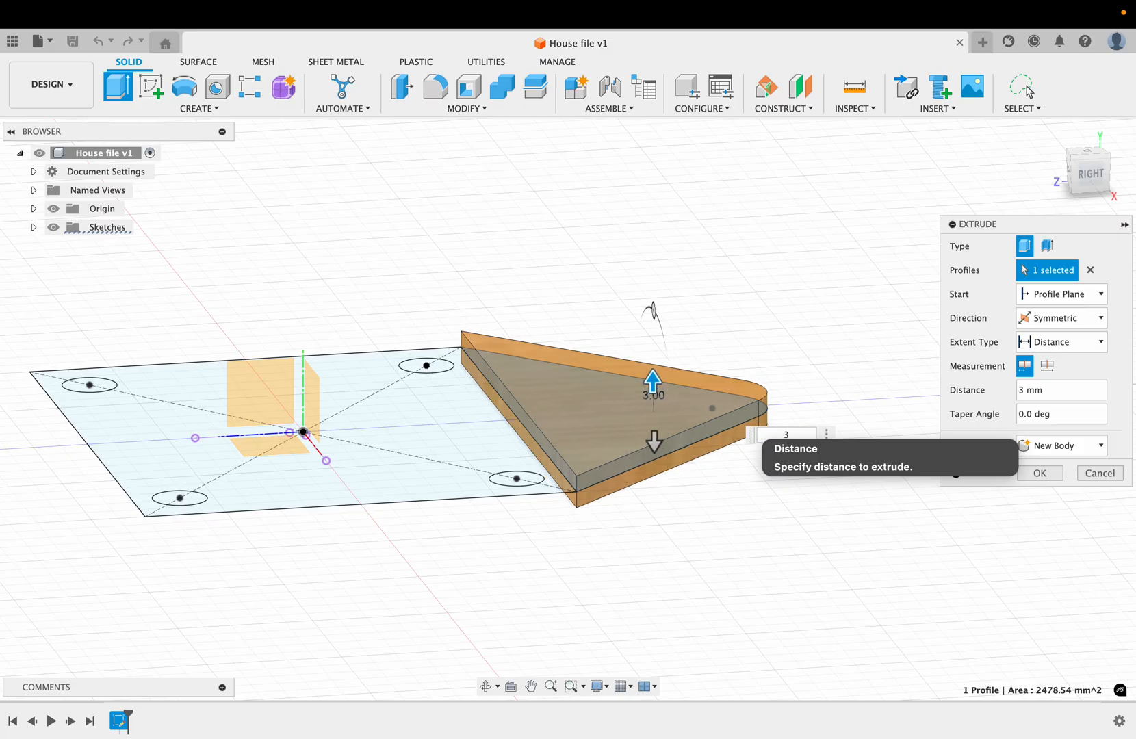
pyautogui.press('Return')
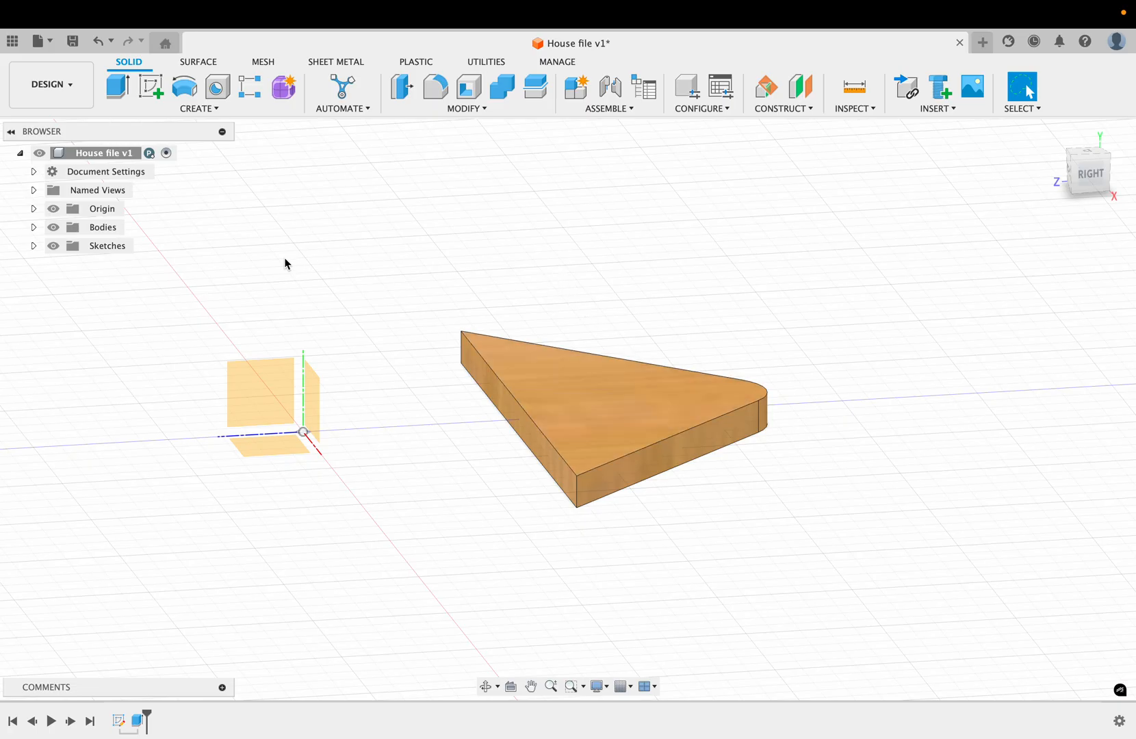
# Step: Make the House sketch visible again alongside the extruded roof body
pyautogui.click(34, 246)
pyautogui.click(66, 265)
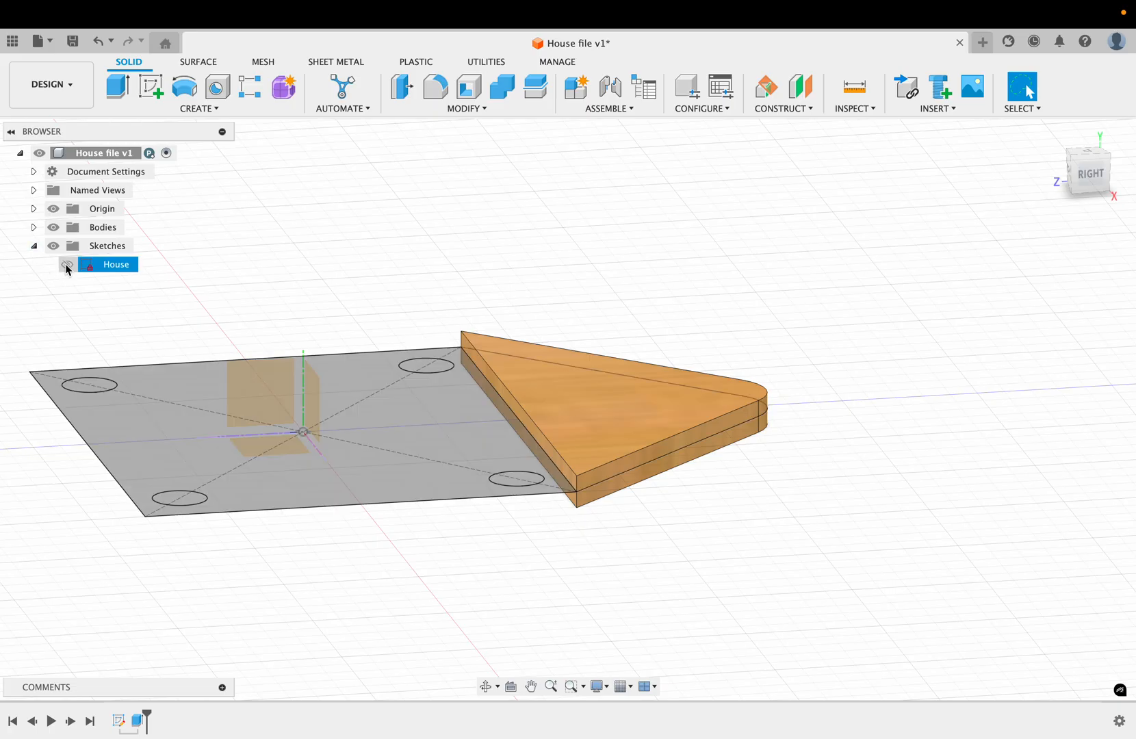
pyautogui.click(67, 265)
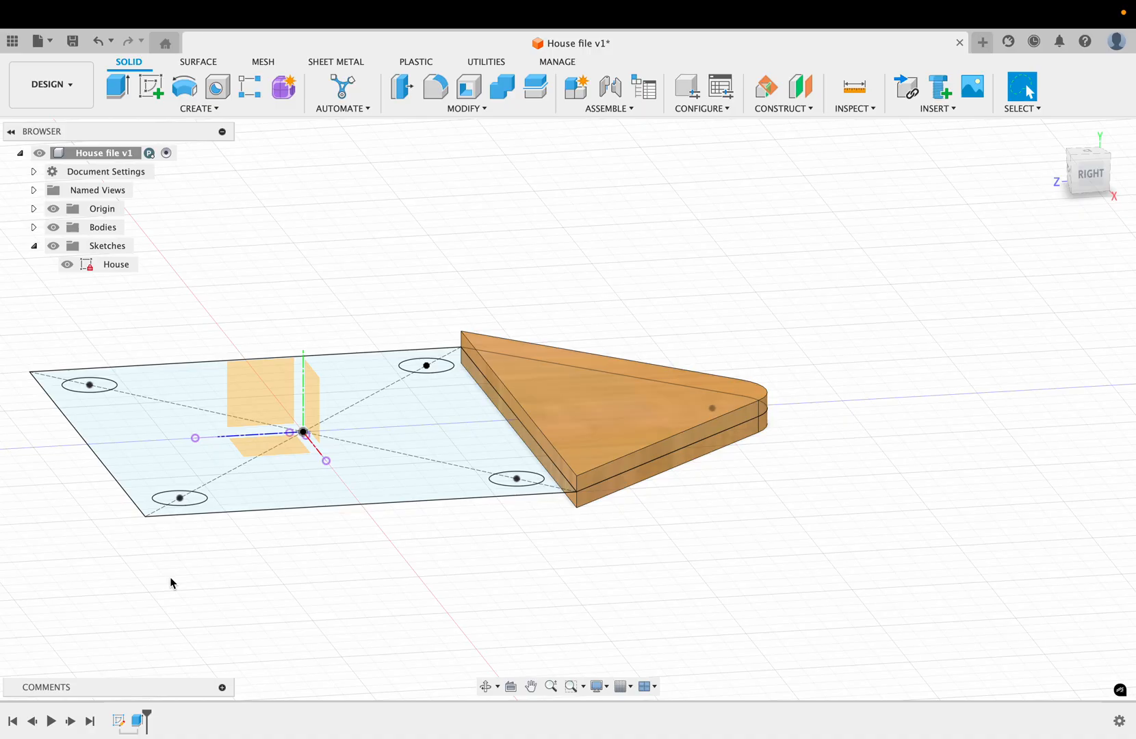
# Step: Start another extrusion using the square house profile and three of its corner circles, leaving the front corner circle unselected
pyautogui.keyDown('shift'); pyautogui.scroll(5, 170, 583); pyautogui.keyUp('shift')
pyautogui.hscroll(-5, 170, 583)
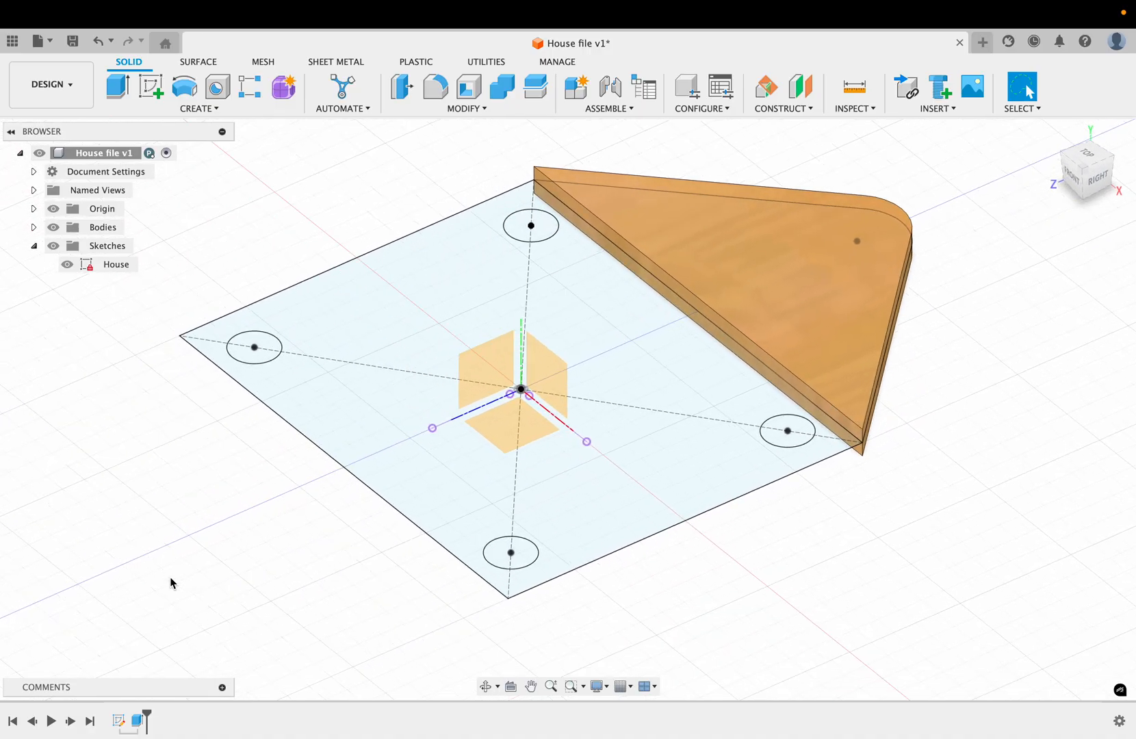
pyautogui.scroll(2, 171, 584)
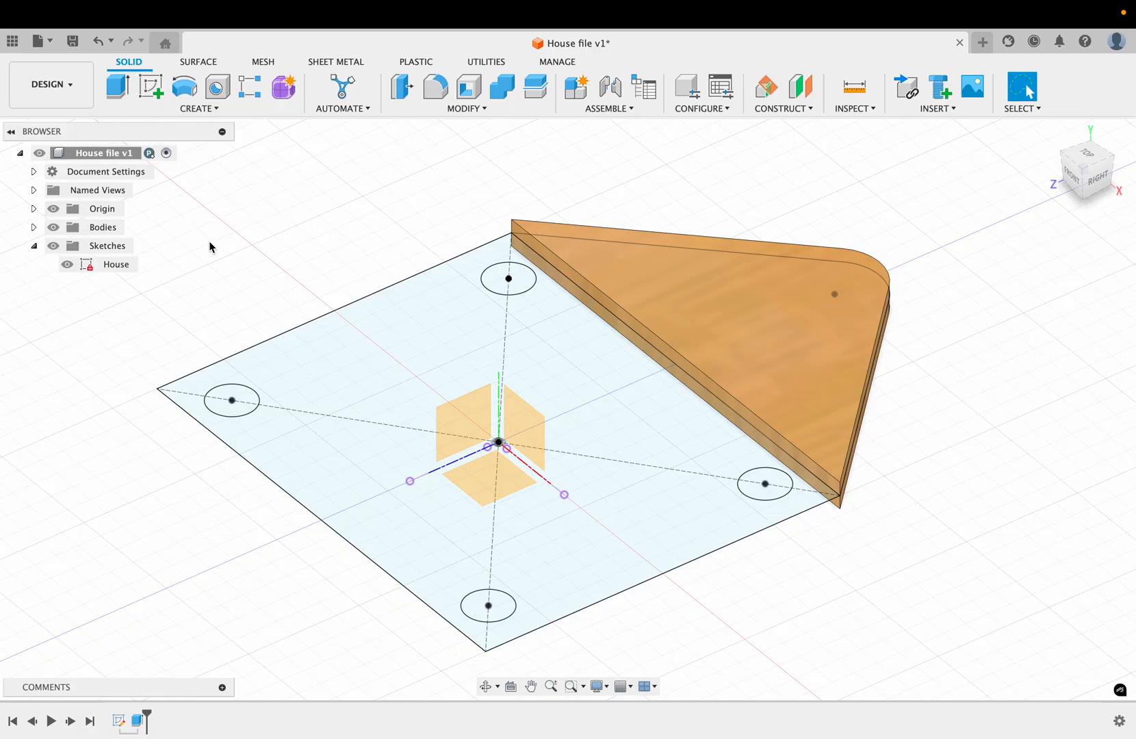
pyautogui.press('e')
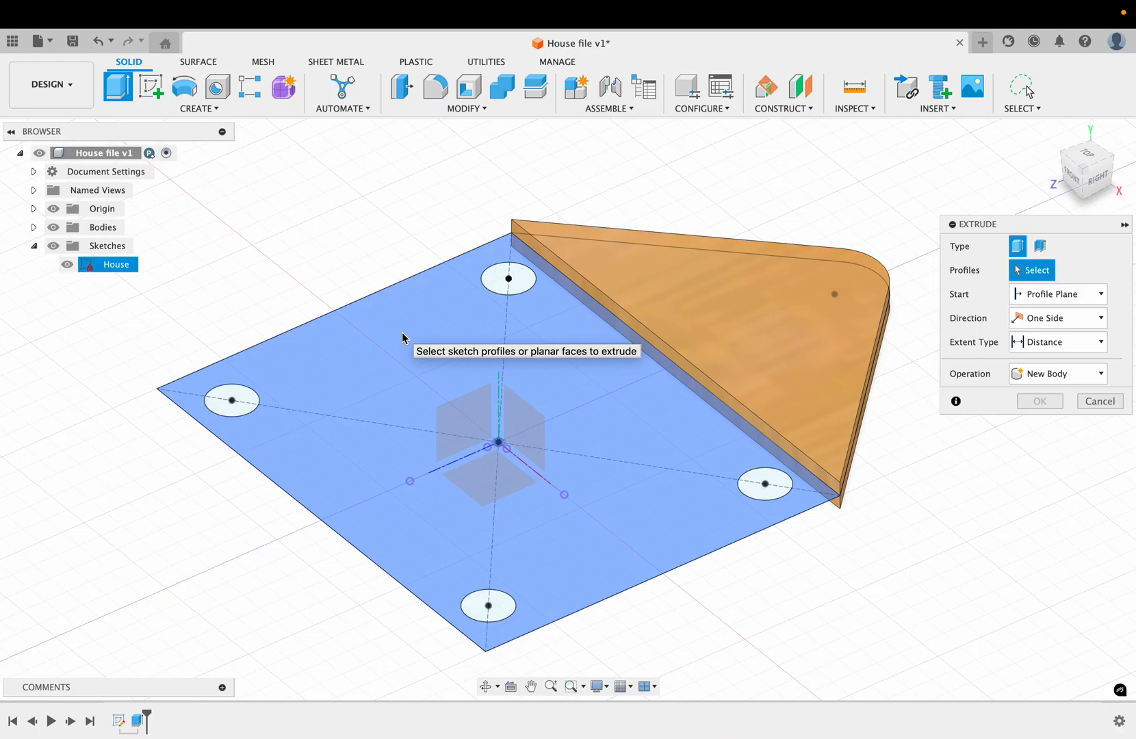
pyautogui.click(403, 337)
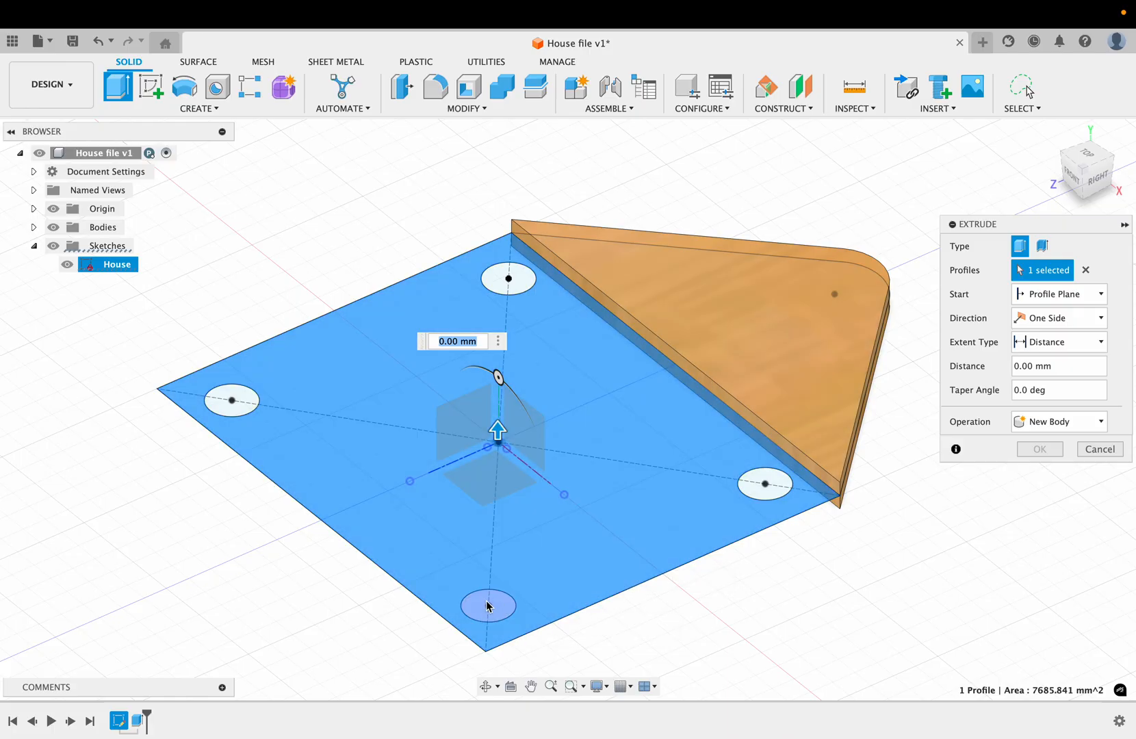
pyautogui.click(251, 399)
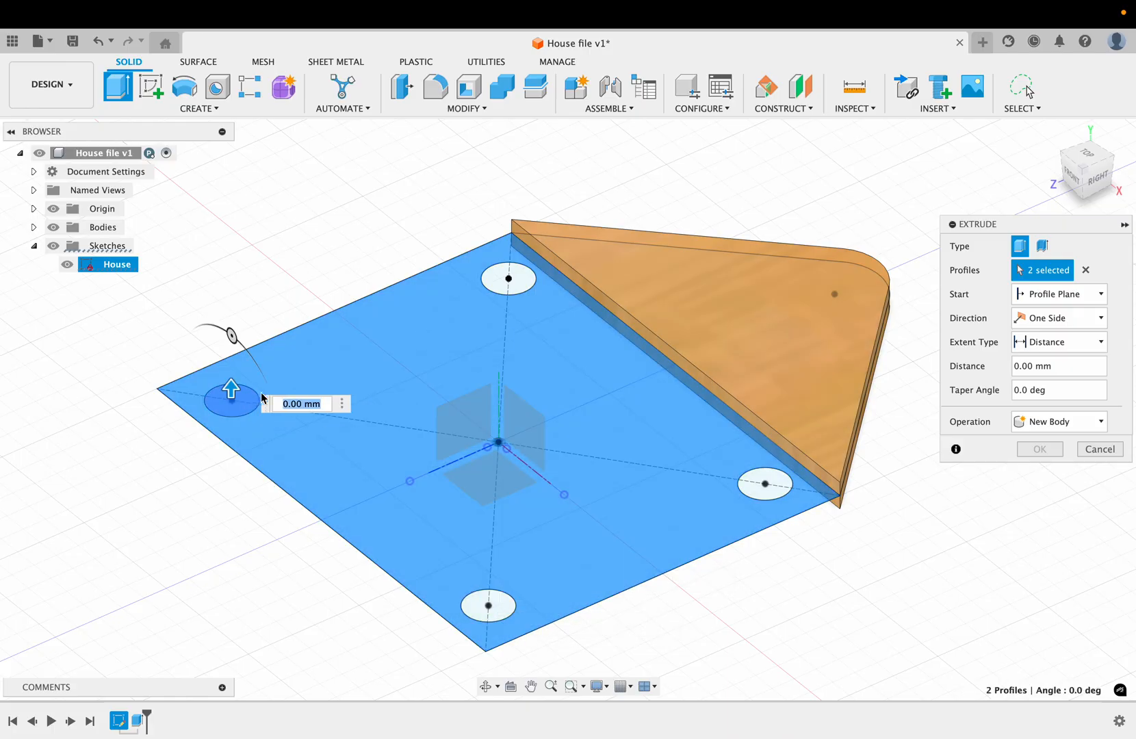
pyautogui.click(499, 287)
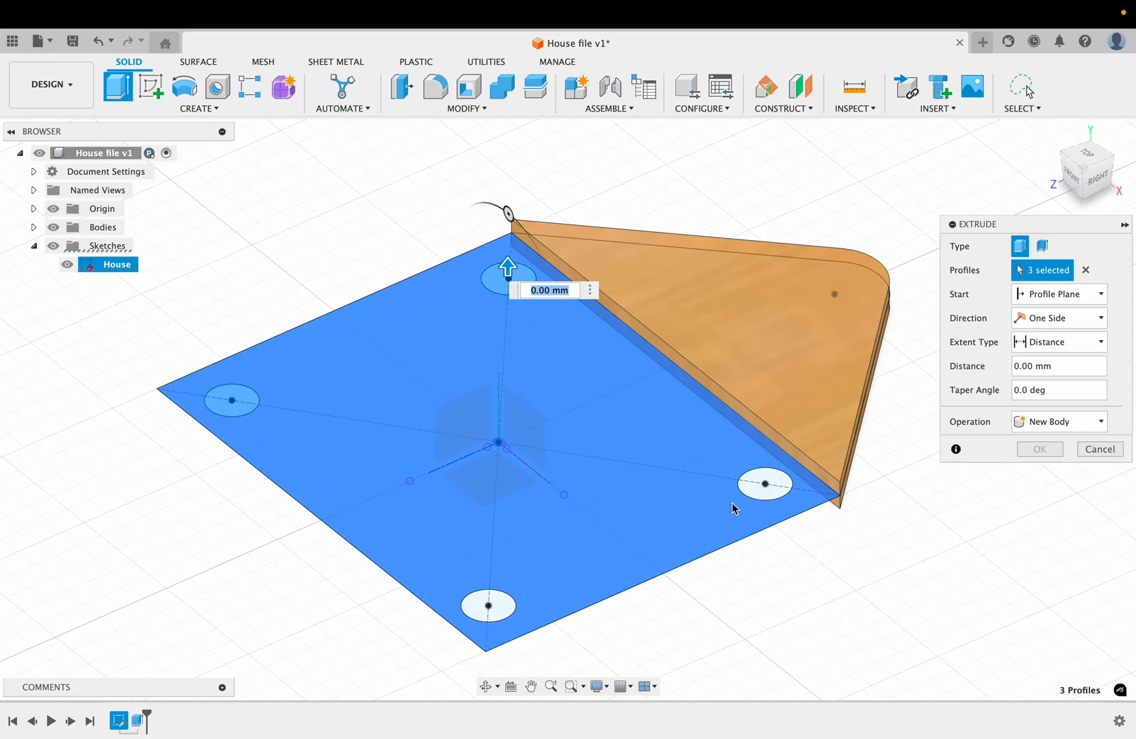
pyautogui.click(762, 486)
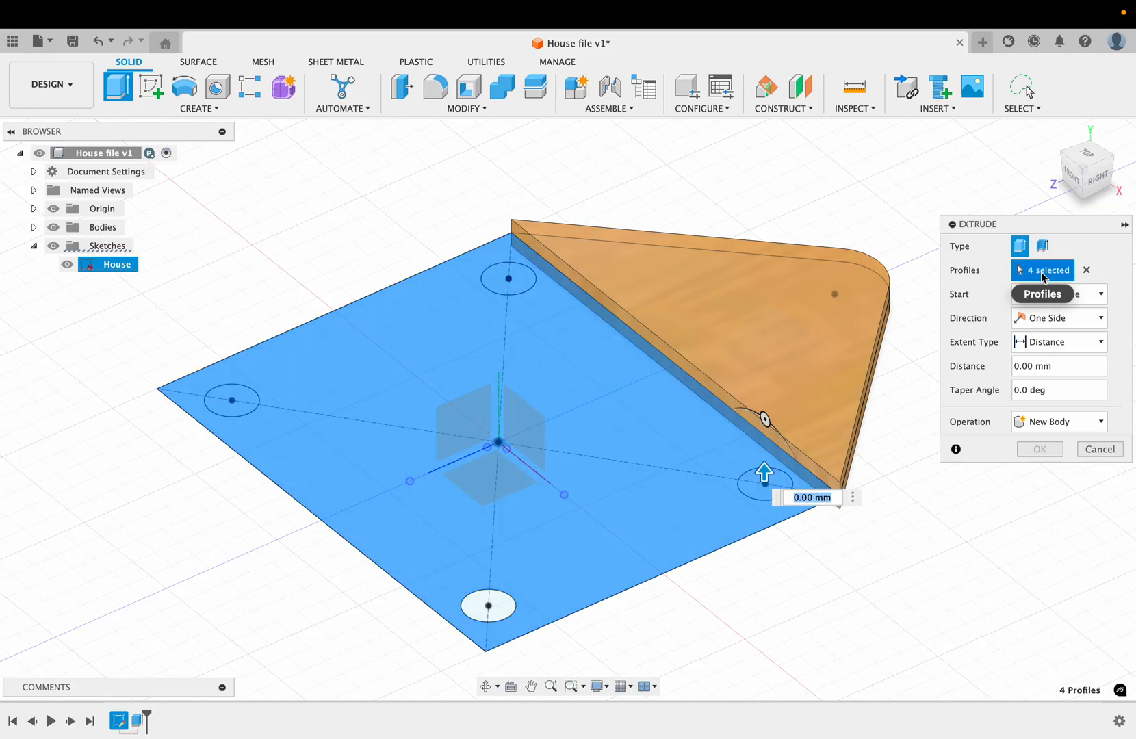
# Step: Extrude the square house profile and selected circles symmetrically 5 mm on each side, joined to the roof body
pyautogui.keyDown('shift'); pyautogui.scroll(-8, 783, 571); pyautogui.keyUp('shift')
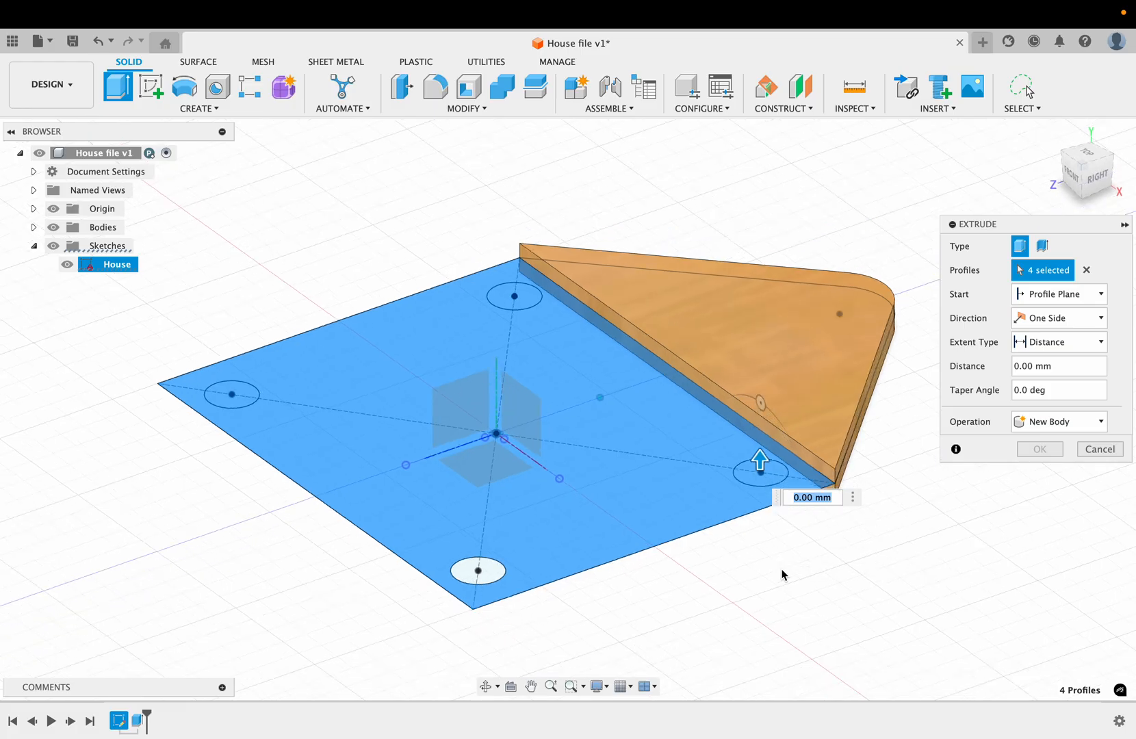
pyautogui.keyDown('shift'); pyautogui.hscroll(1, 784, 576); pyautogui.keyUp('shift')
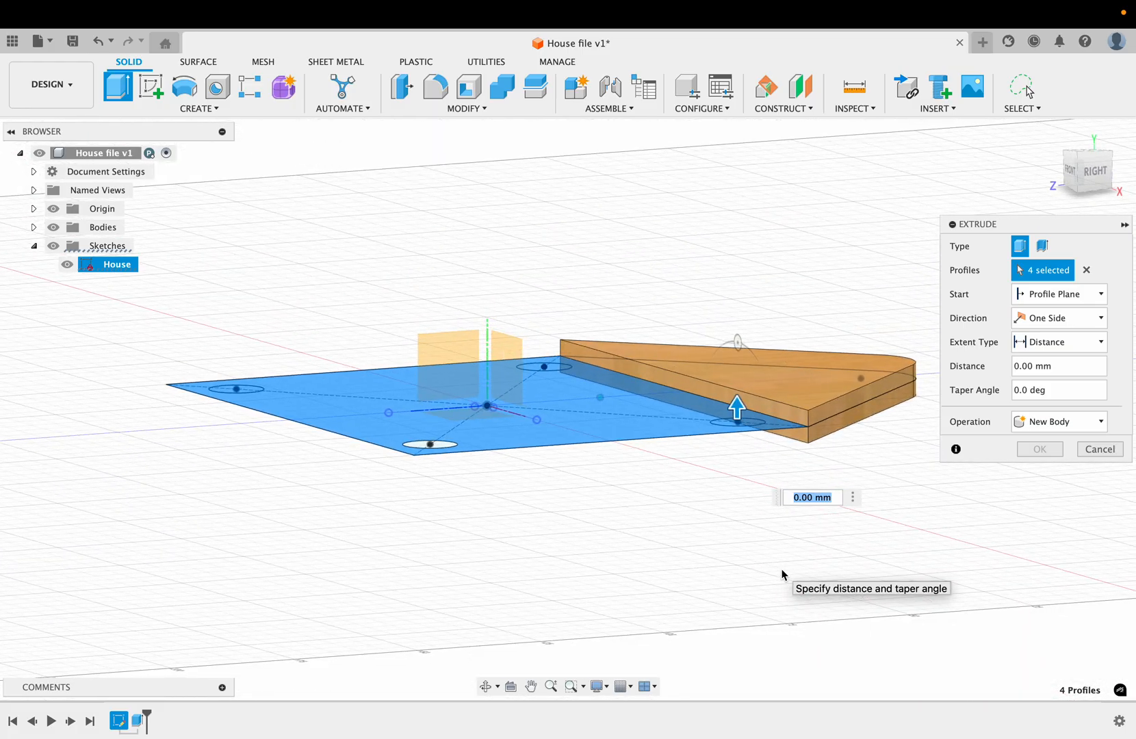
pyautogui.keyDown('shift'); pyautogui.scroll(5, 783, 575); pyautogui.keyUp('shift')
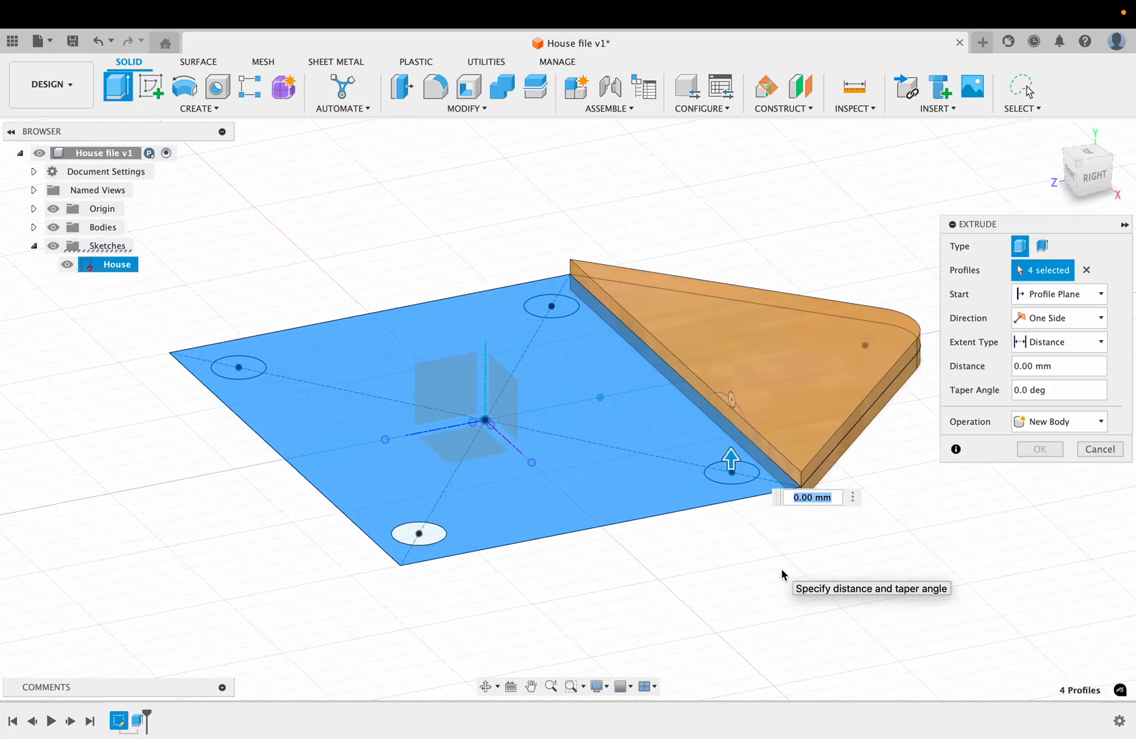
pyautogui.click(1091, 321)
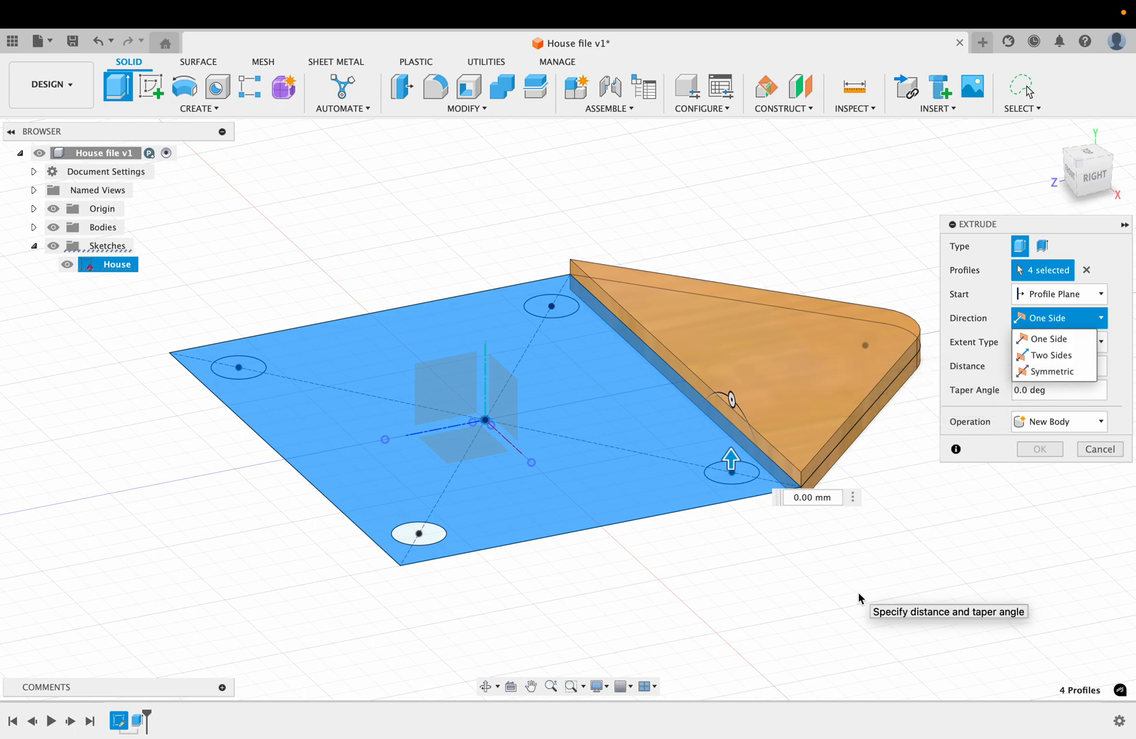
pyautogui.click(1050, 372)
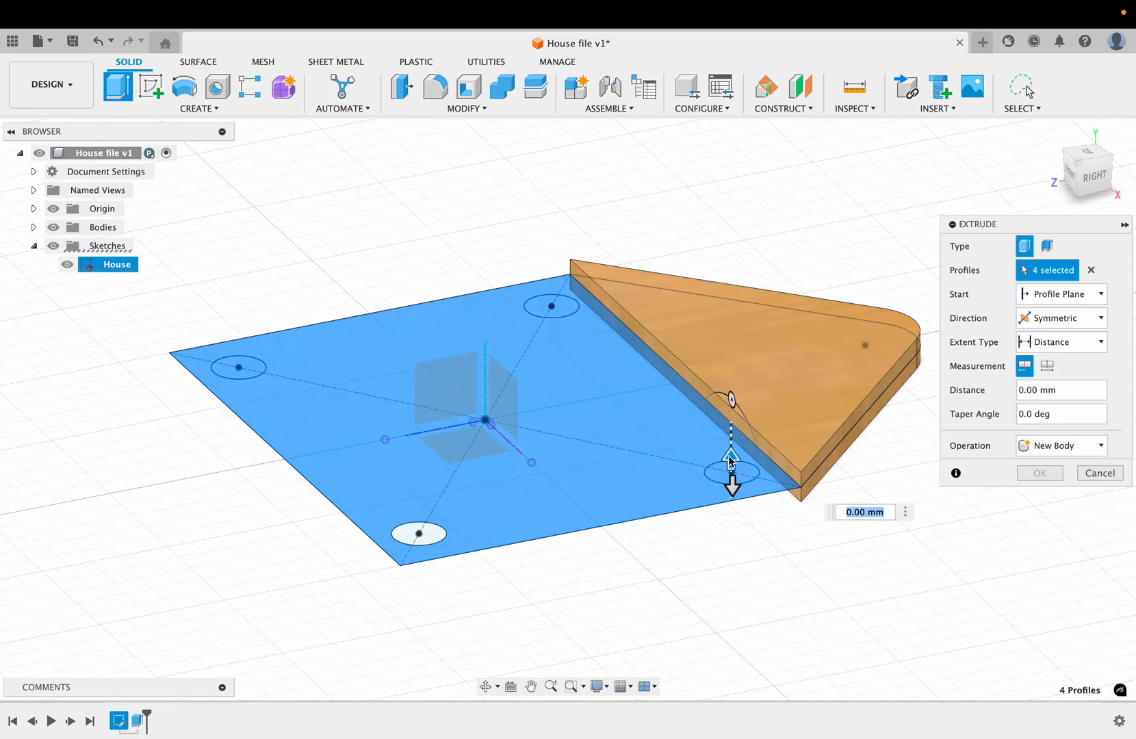
pyautogui.moveTo(731, 459); pyautogui.dragTo(731, 435)
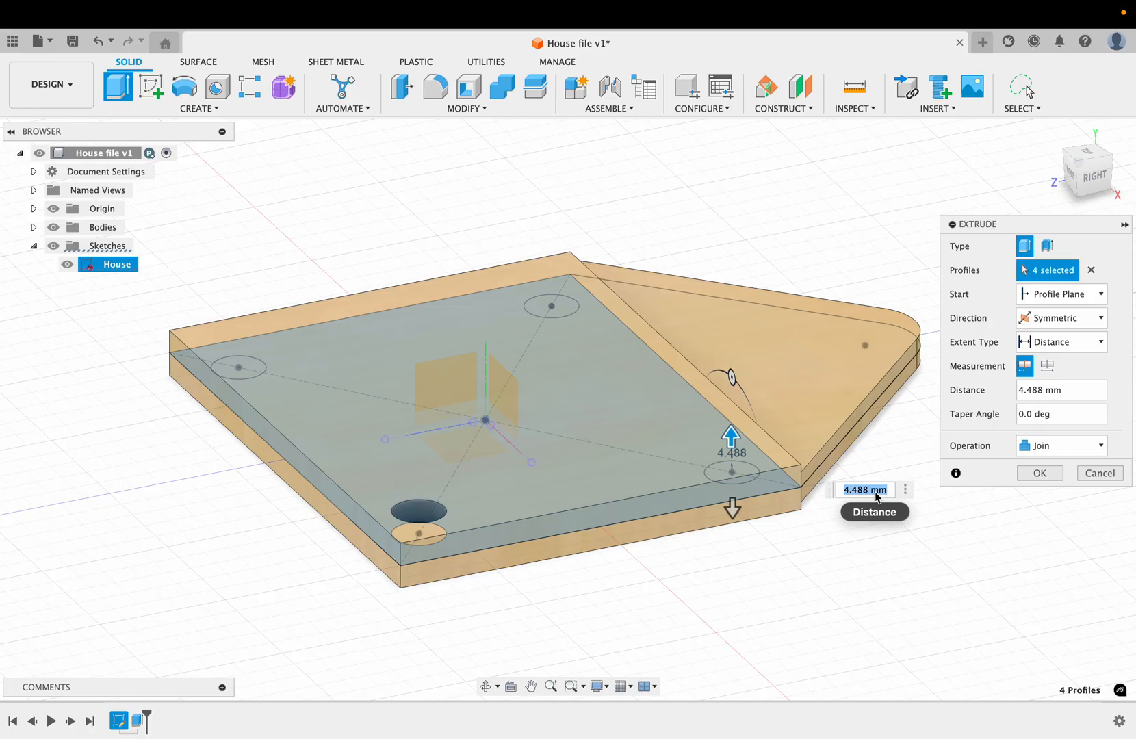
pyautogui.write('5')
pyautogui.press('Return')
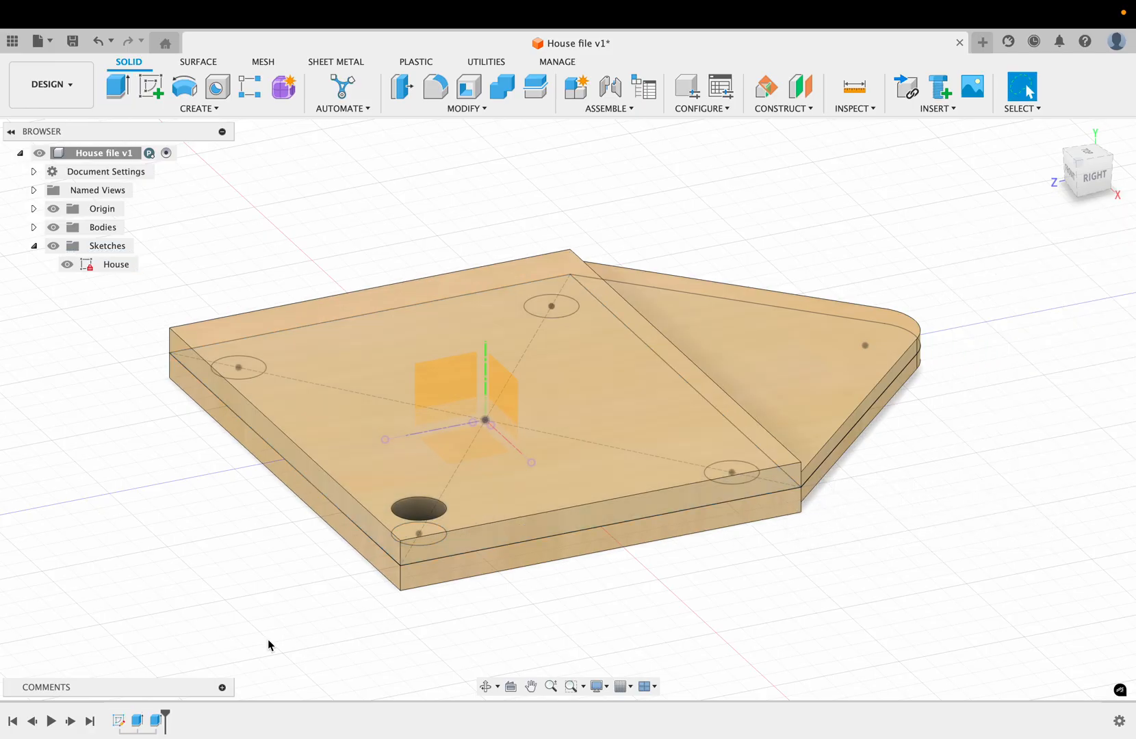
# Step: Review the square extrusion's settings without editing them, and expand the list of bodies in the model
pyautogui.rightClick(156, 723)
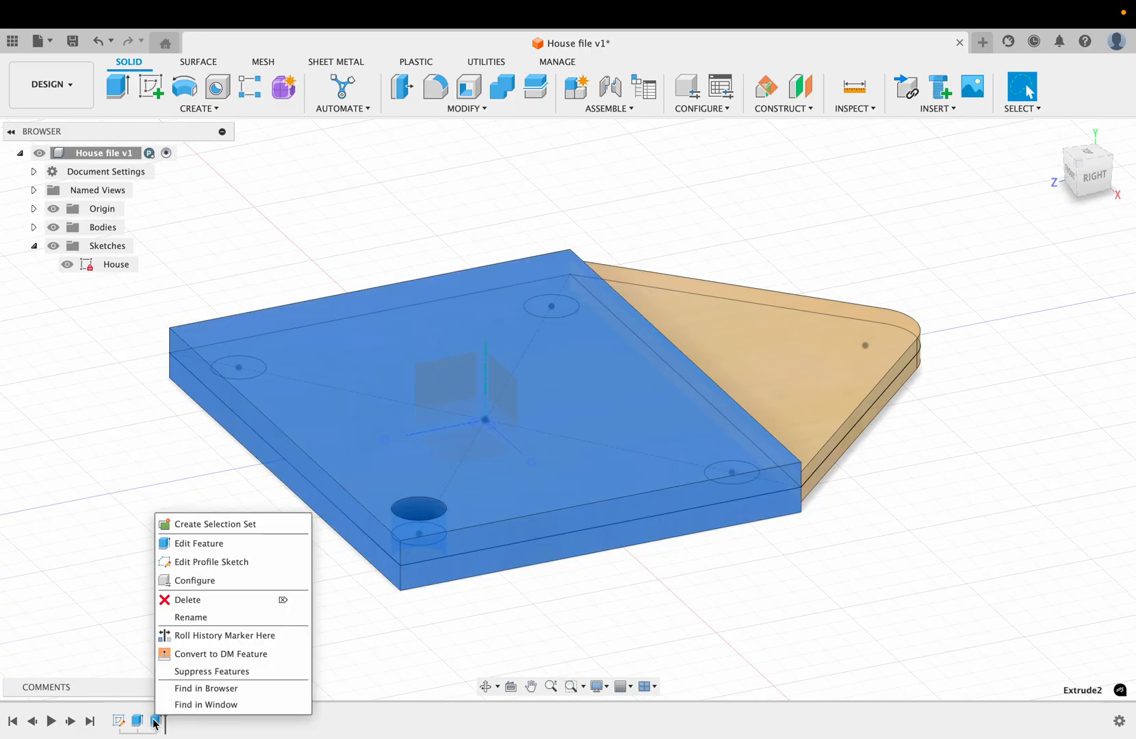
pyautogui.click(184, 543)
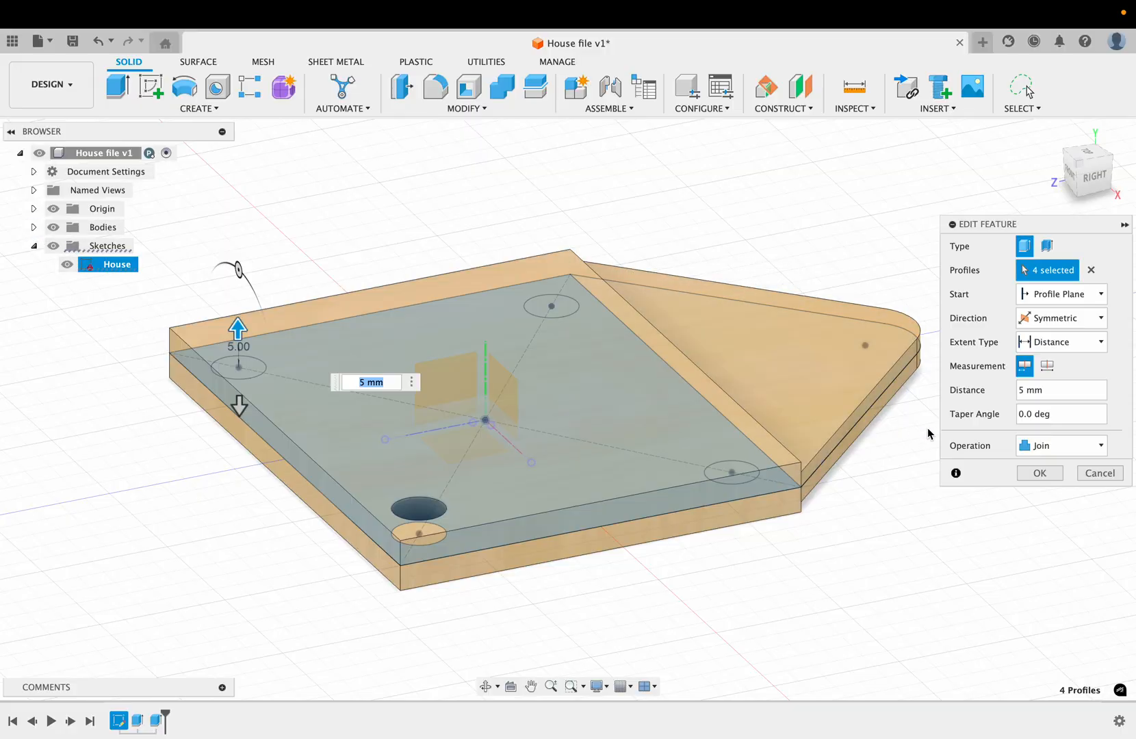
pyautogui.click(1038, 474)
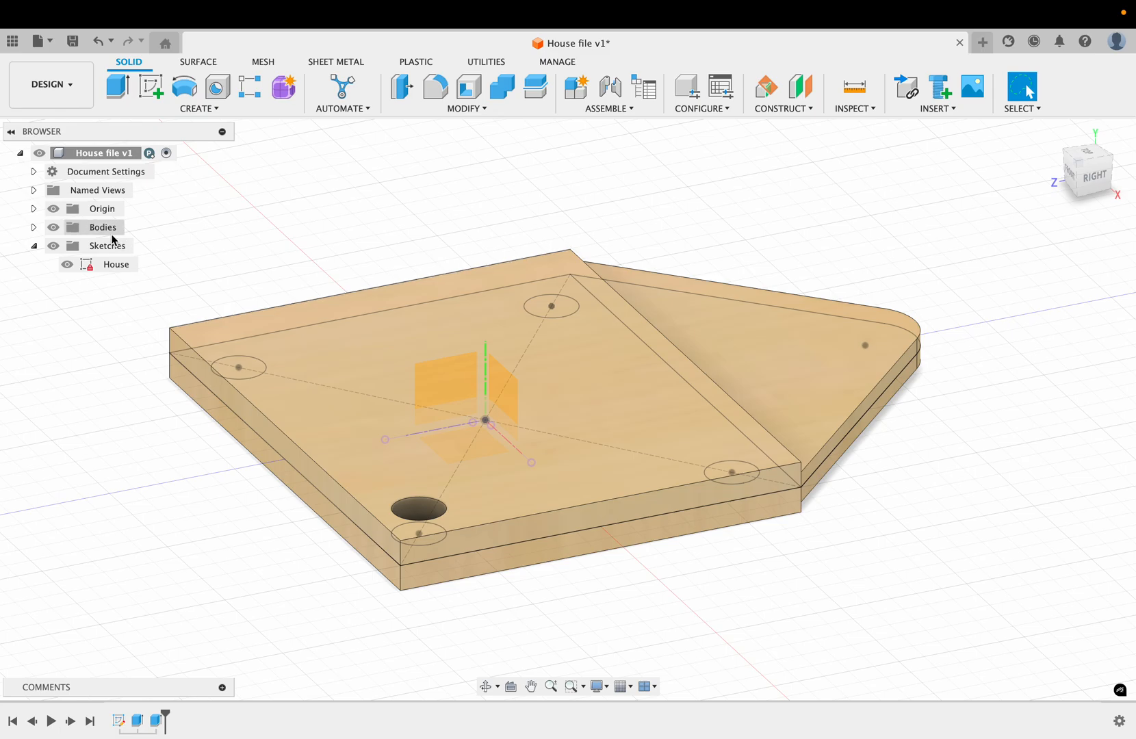
pyautogui.click(33, 229)
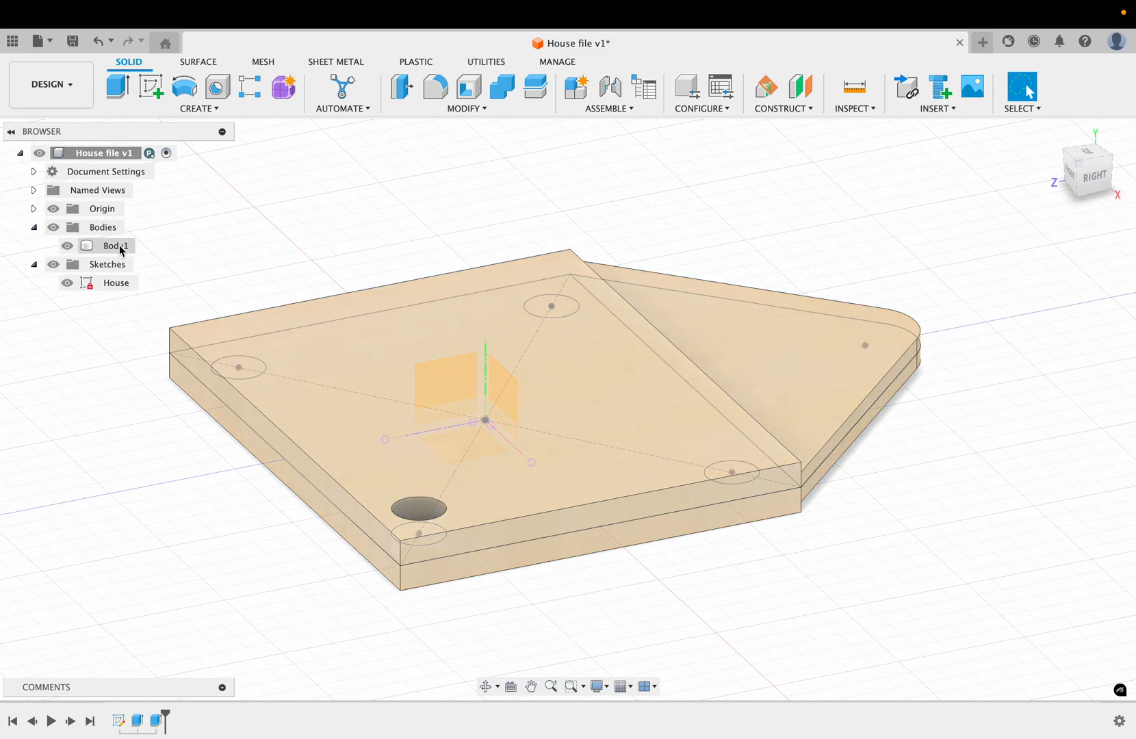
# Step: Edit the square extrusion so that its operation is New Body
pyautogui.rightClick(156, 723)
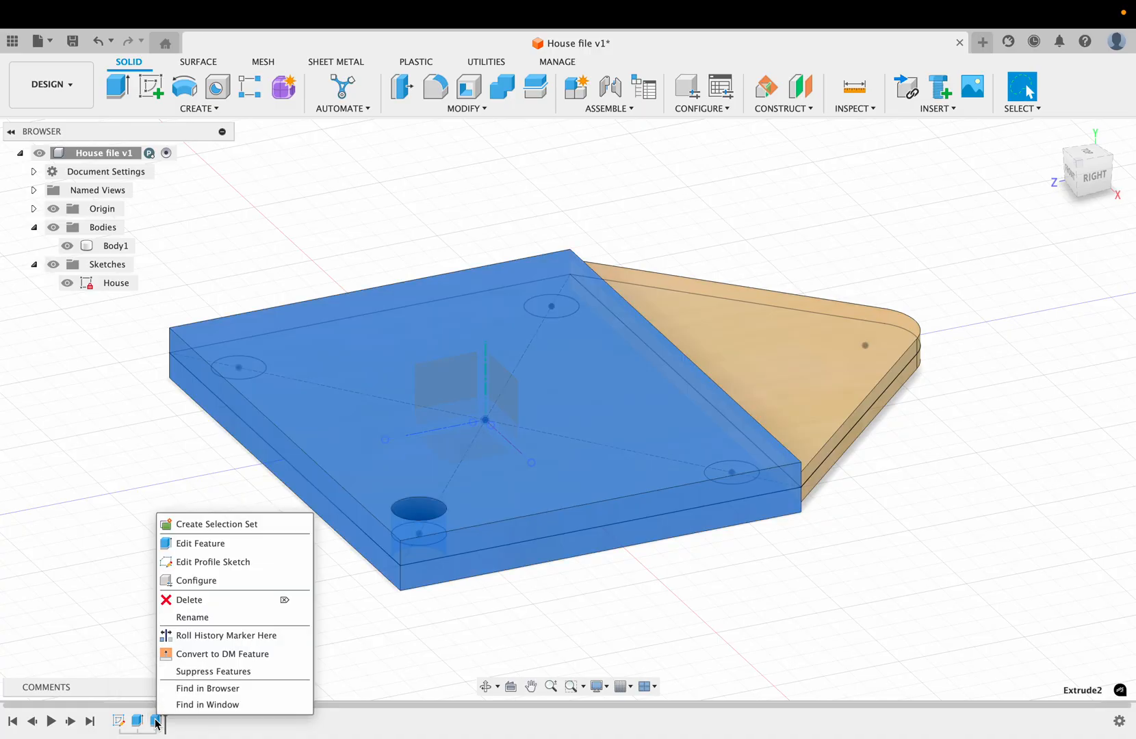
pyautogui.click(217, 542)
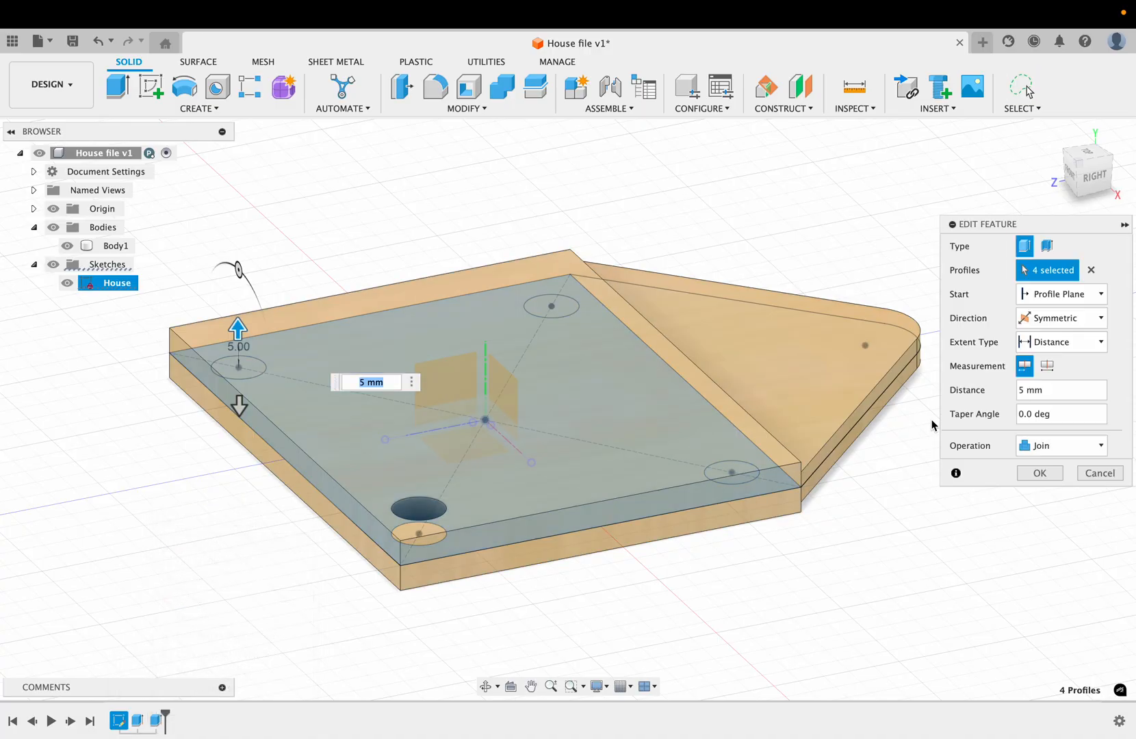
pyautogui.click(1102, 446)
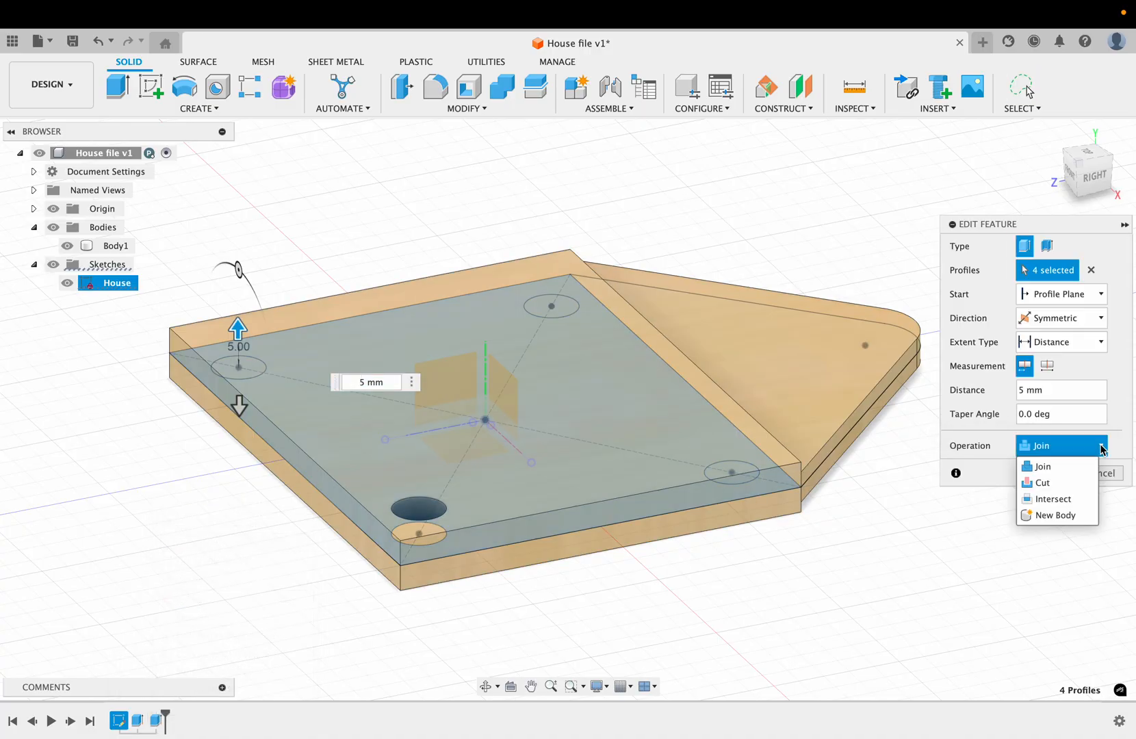
pyautogui.click(1065, 515)
pyautogui.click(1046, 477)
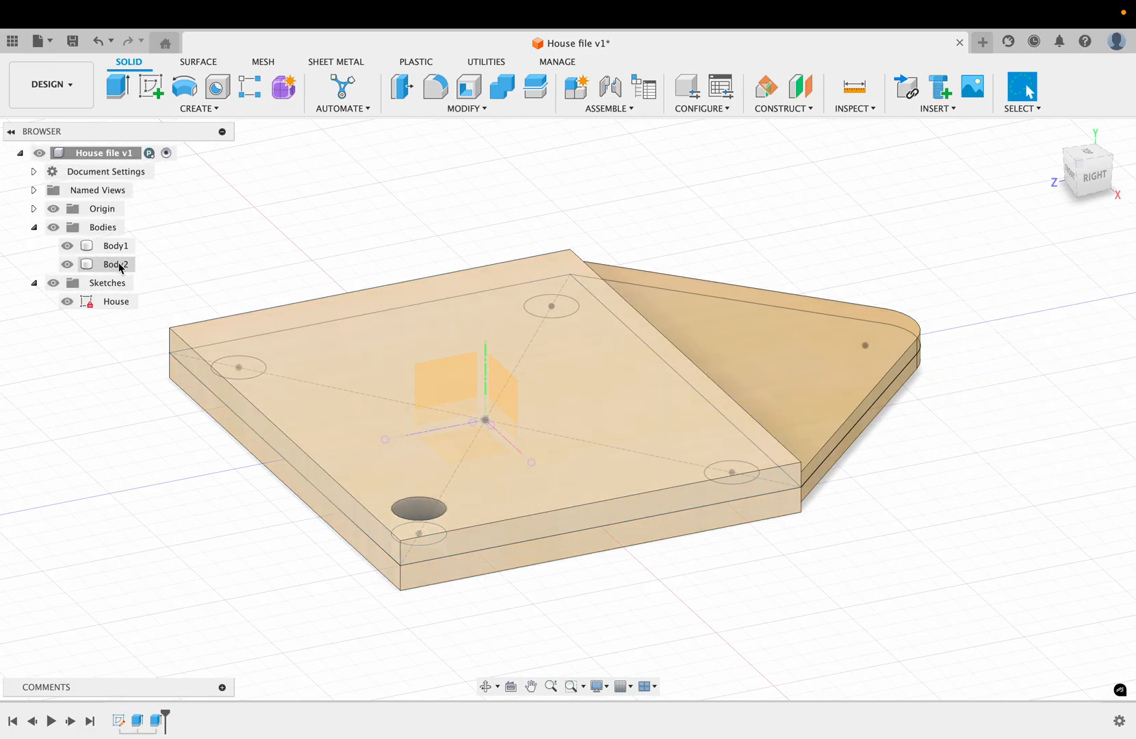
# Step: Hide and show the square body and the roof body in turn to examine how they are separated
pyautogui.click(113, 264)
pyautogui.click(67, 265)
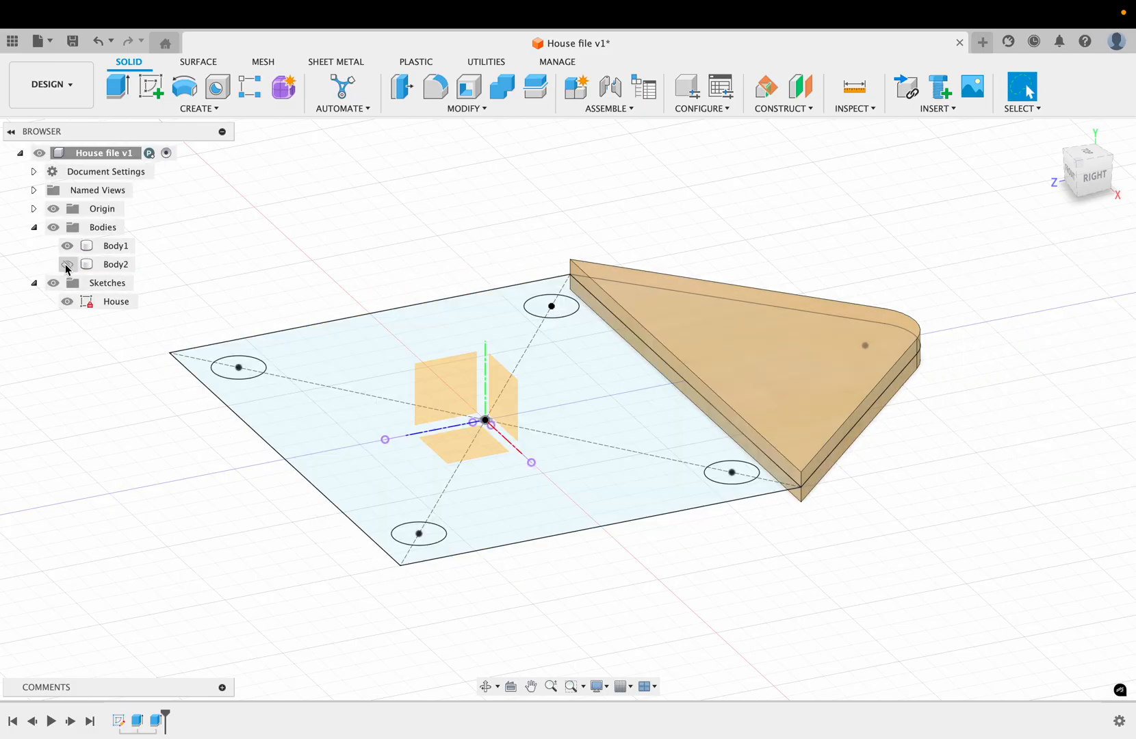
pyautogui.click(67, 265)
pyautogui.click(67, 247)
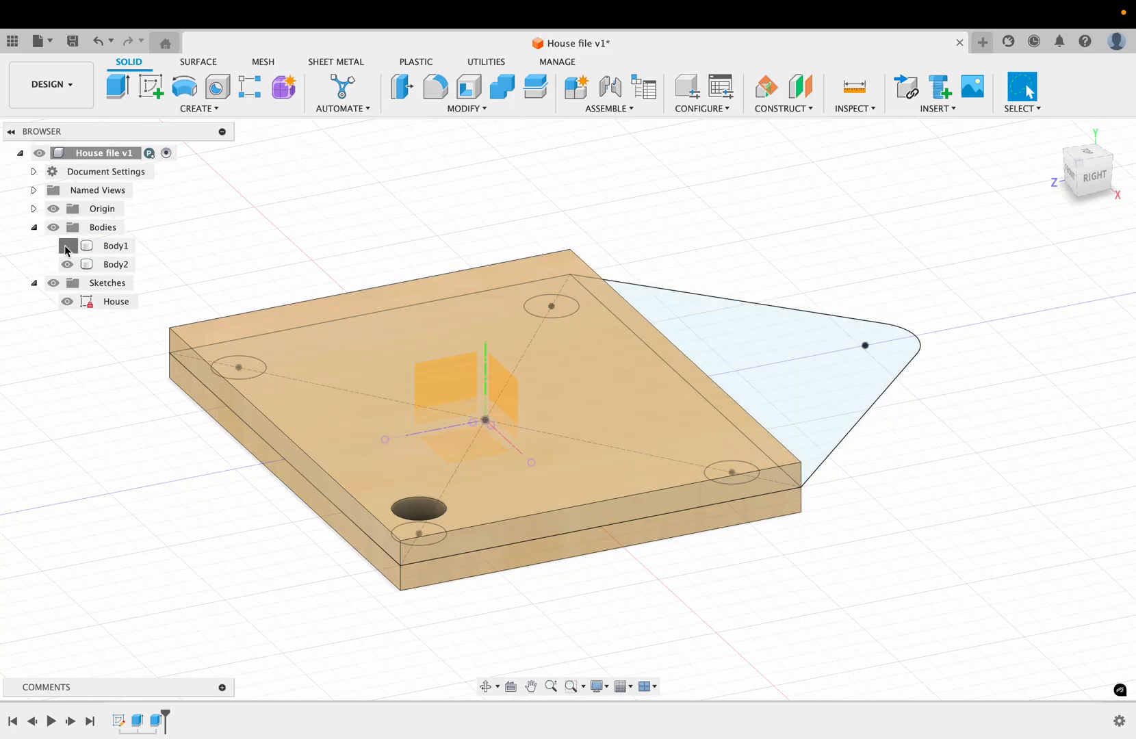
pyautogui.click(67, 246)
pyautogui.click(67, 264)
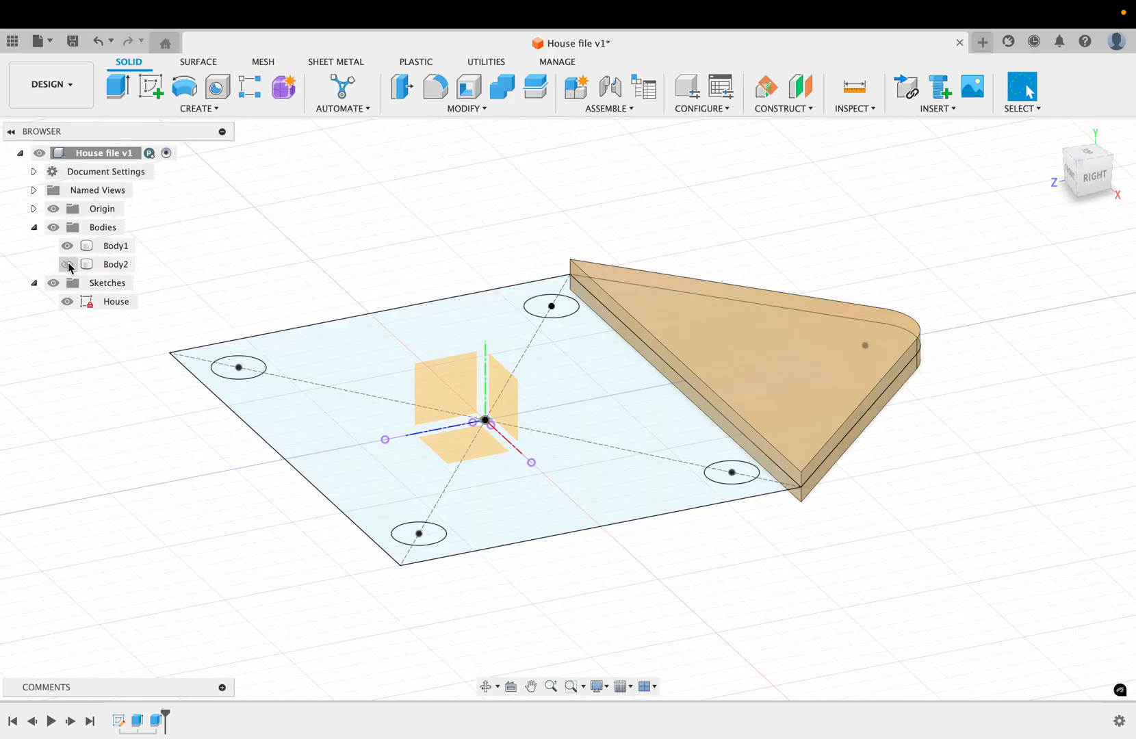
pyautogui.click(67, 264)
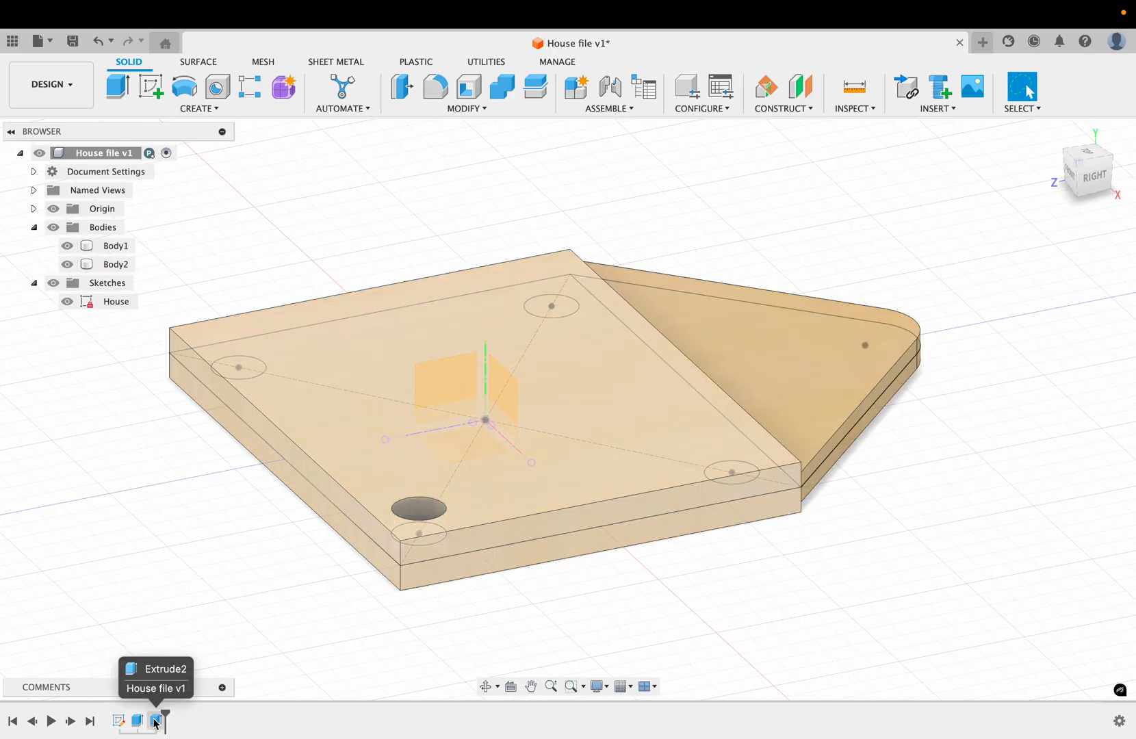
# Step: Set the square extrusion's operation to Join so that the square and roof form one body
pyautogui.rightClick(156, 719)
pyautogui.click(211, 543)
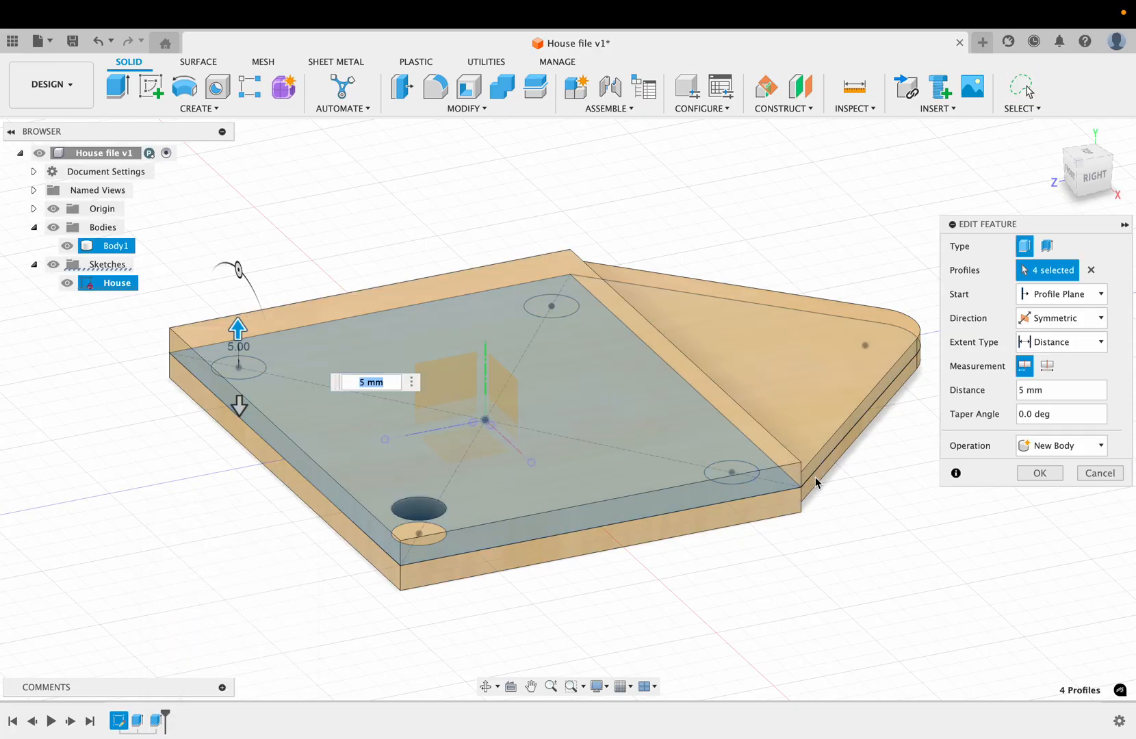
pyautogui.click(1098, 446)
pyautogui.click(1083, 468)
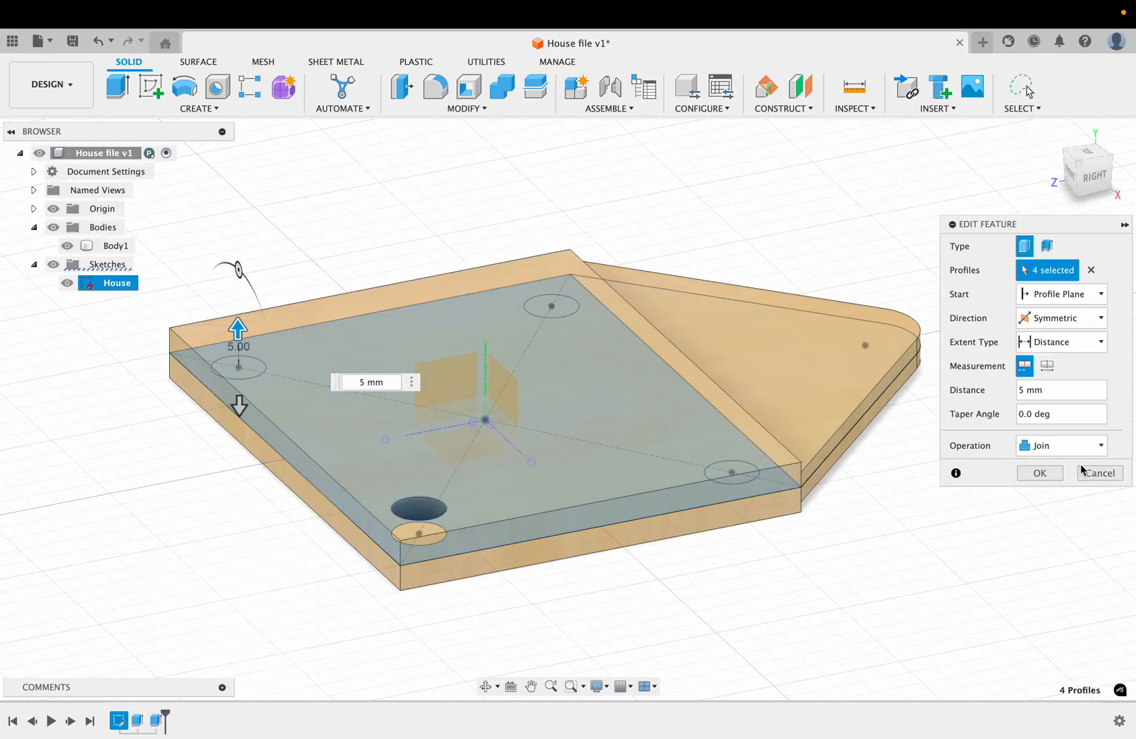
pyautogui.click(1040, 473)
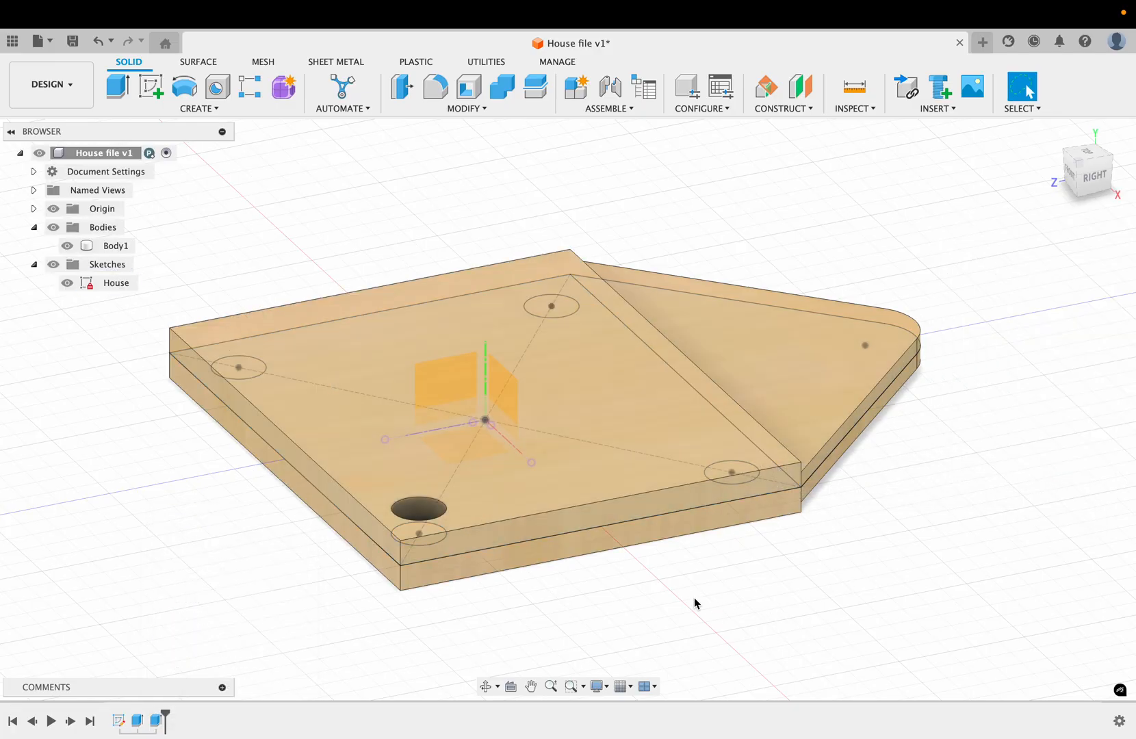
# Step: Examine the joined house body from several sides, including its thickness step and the corner hole
pyautogui.keyDown('shift'); pyautogui.scroll(5, 695, 604); pyautogui.keyUp('shift')
pyautogui.keyDown('shift'); pyautogui.scroll(-8, 695, 604); pyautogui.keyUp('shift')
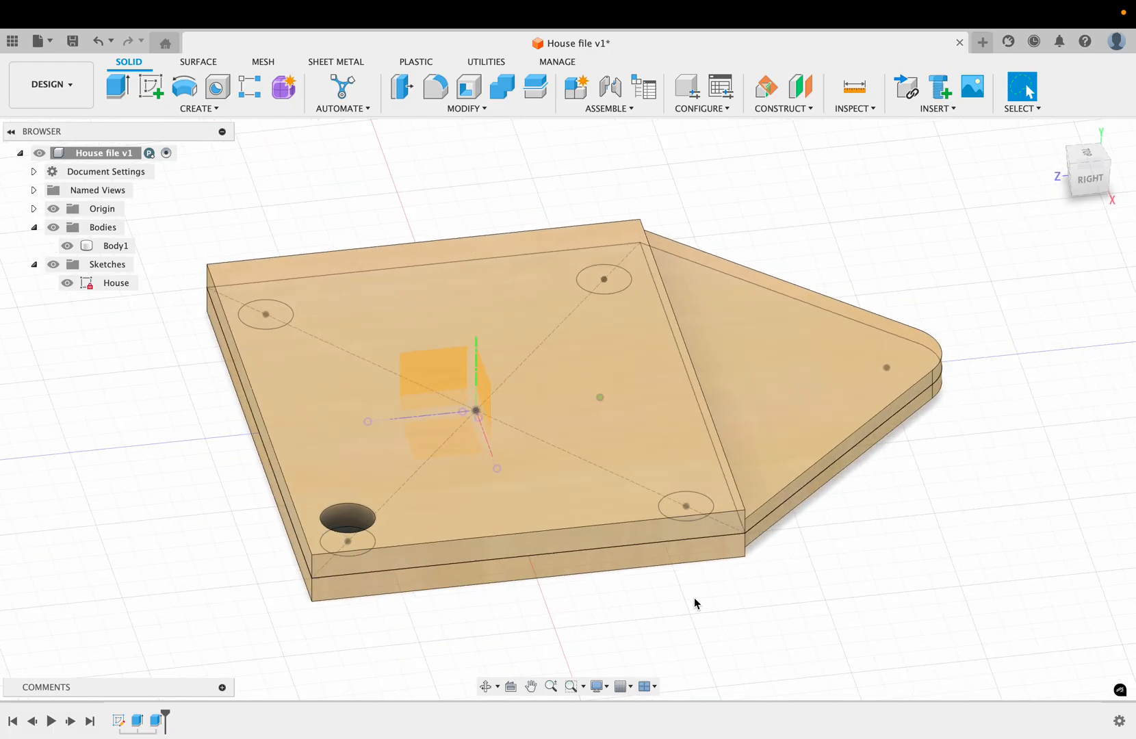
pyautogui.keyDown('shift'); pyautogui.hscroll(10, 695, 603); pyautogui.keyUp('shift')
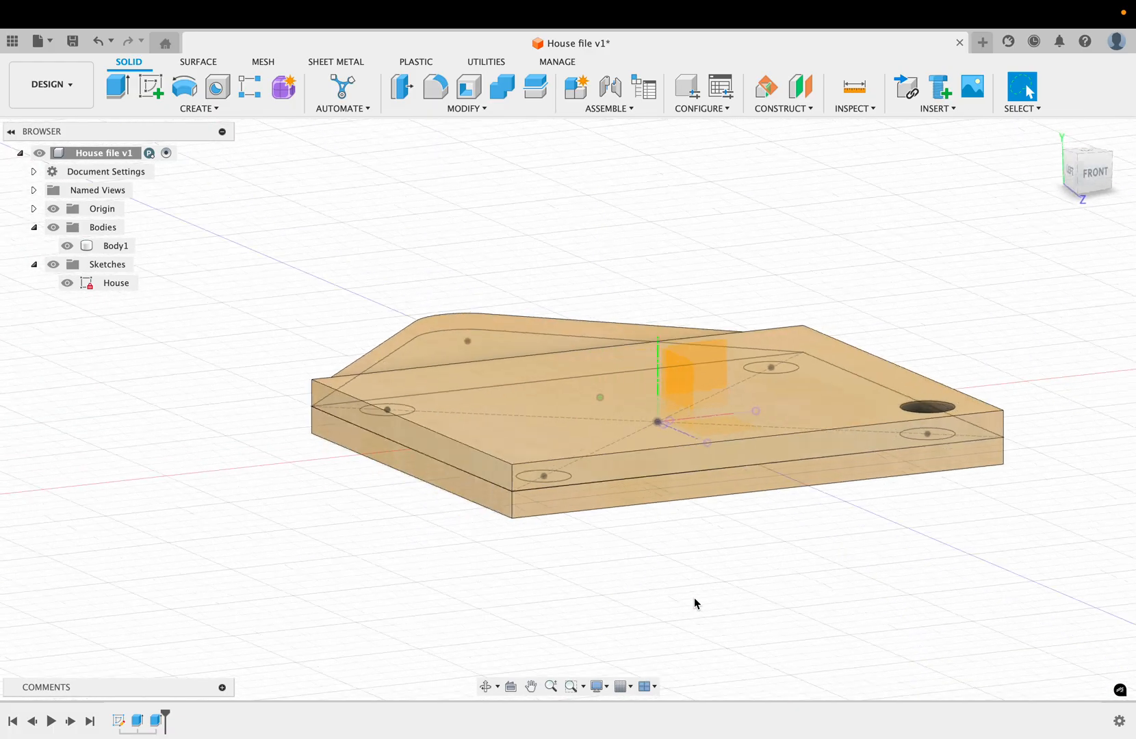
pyautogui.keyDown('shift'); pyautogui.scroll(2, 695, 604); pyautogui.keyUp('shift')
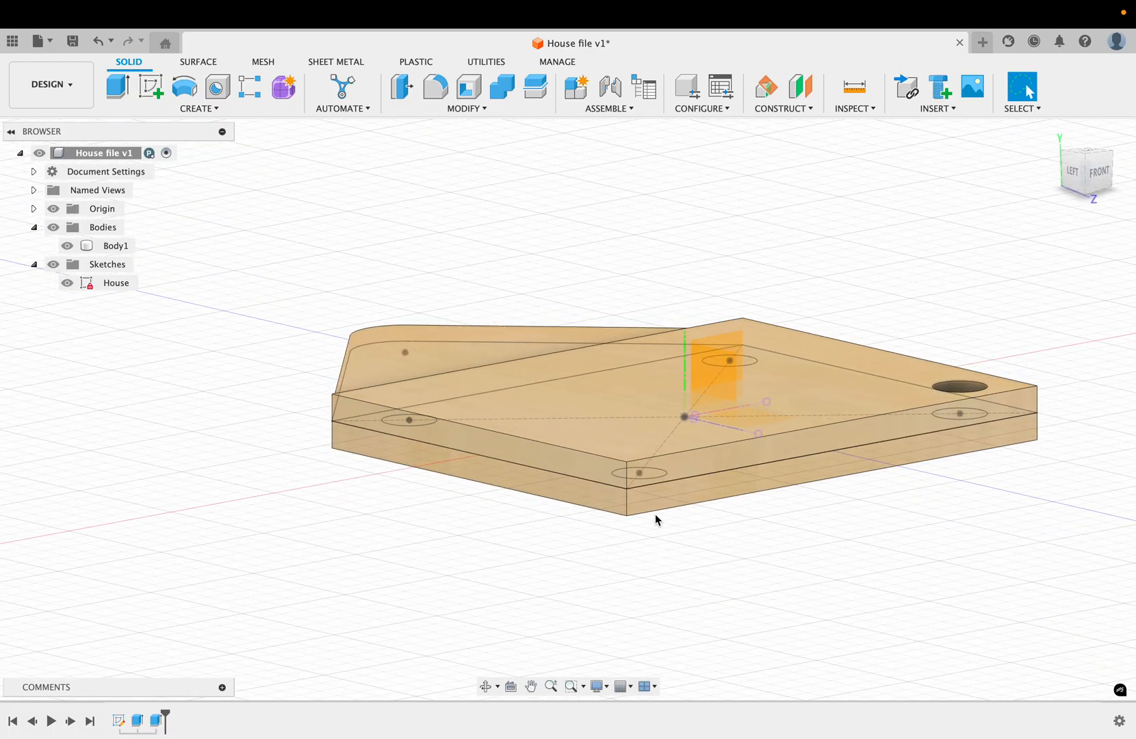
pyautogui.keyDown('shift'); pyautogui.hscroll(-4, 649, 545); pyautogui.keyUp('shift')
pyautogui.keyDown('shift'); pyautogui.hscroll(-8, 649, 545); pyautogui.keyUp('shift')
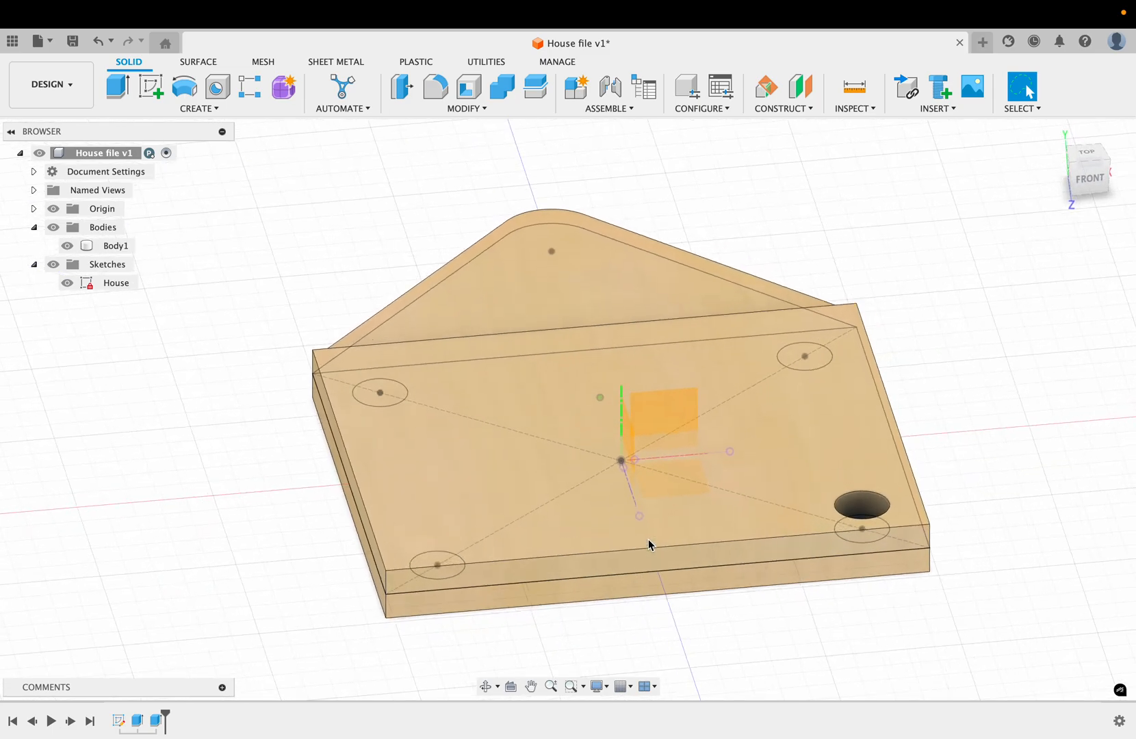
pyautogui.keyDown('shift'); pyautogui.scroll(2, 649, 545); pyautogui.keyUp('shift')
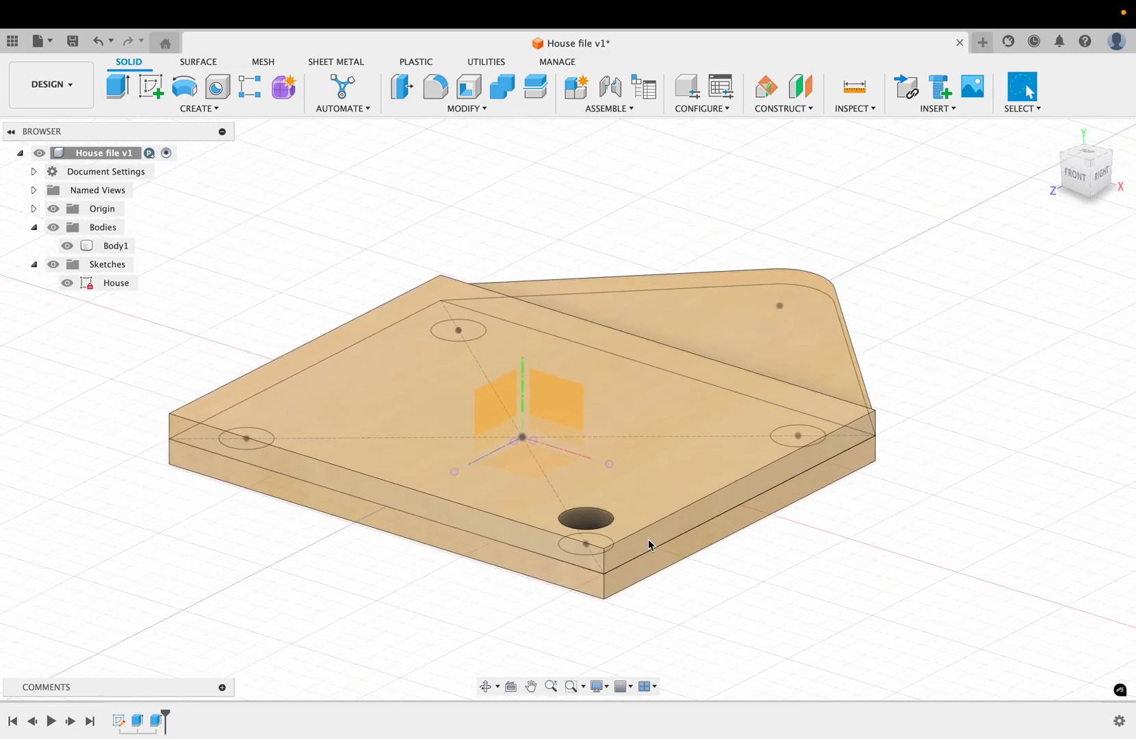
# Step: Fillet the square's two vertical corner edges opposite the roof with a constant 3 mm radius
pyautogui.click(437, 97)
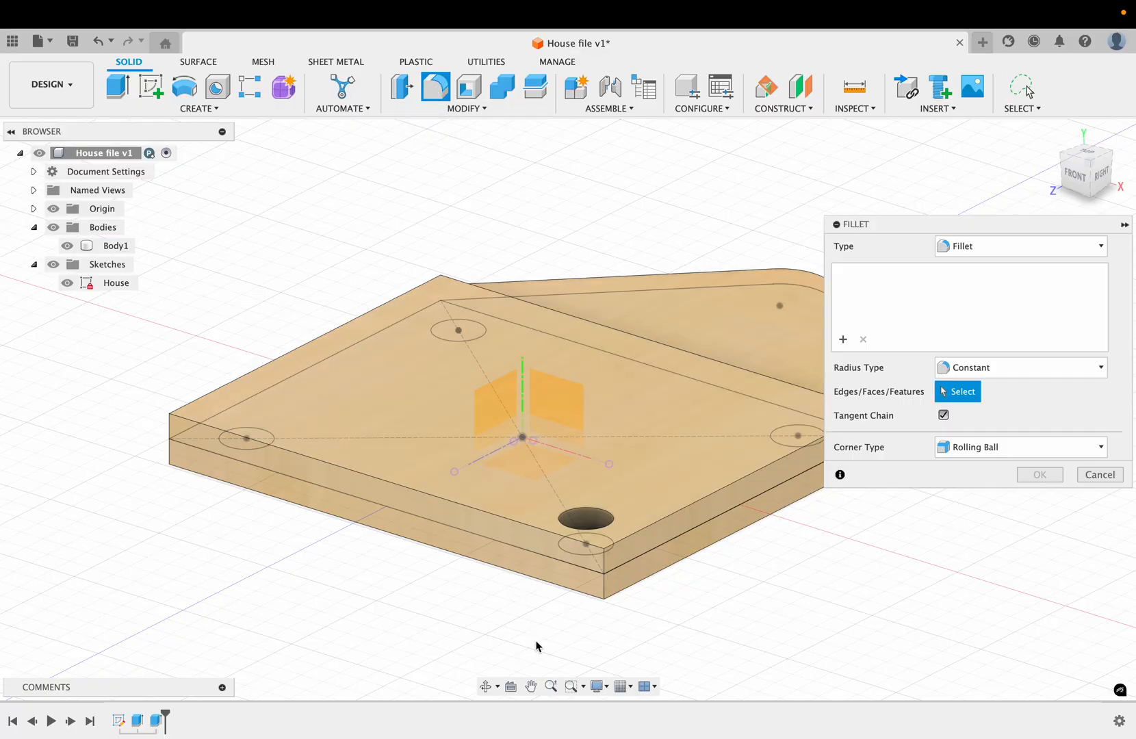
pyautogui.click(604, 593)
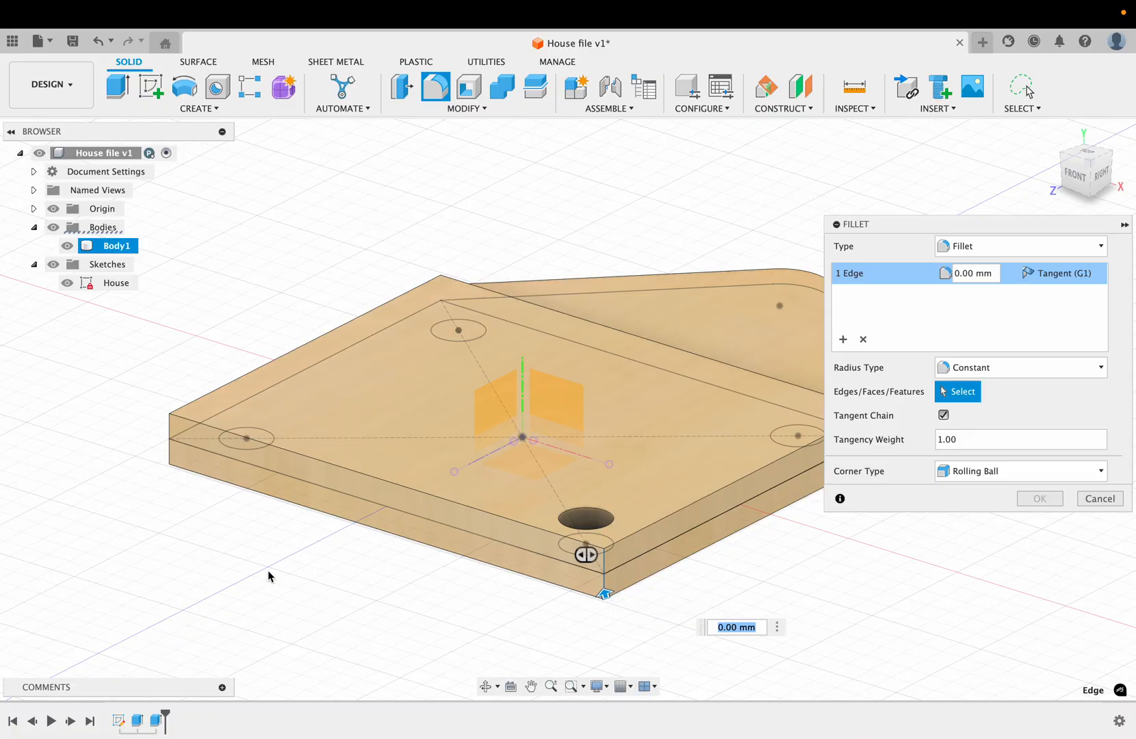
pyautogui.click(171, 459)
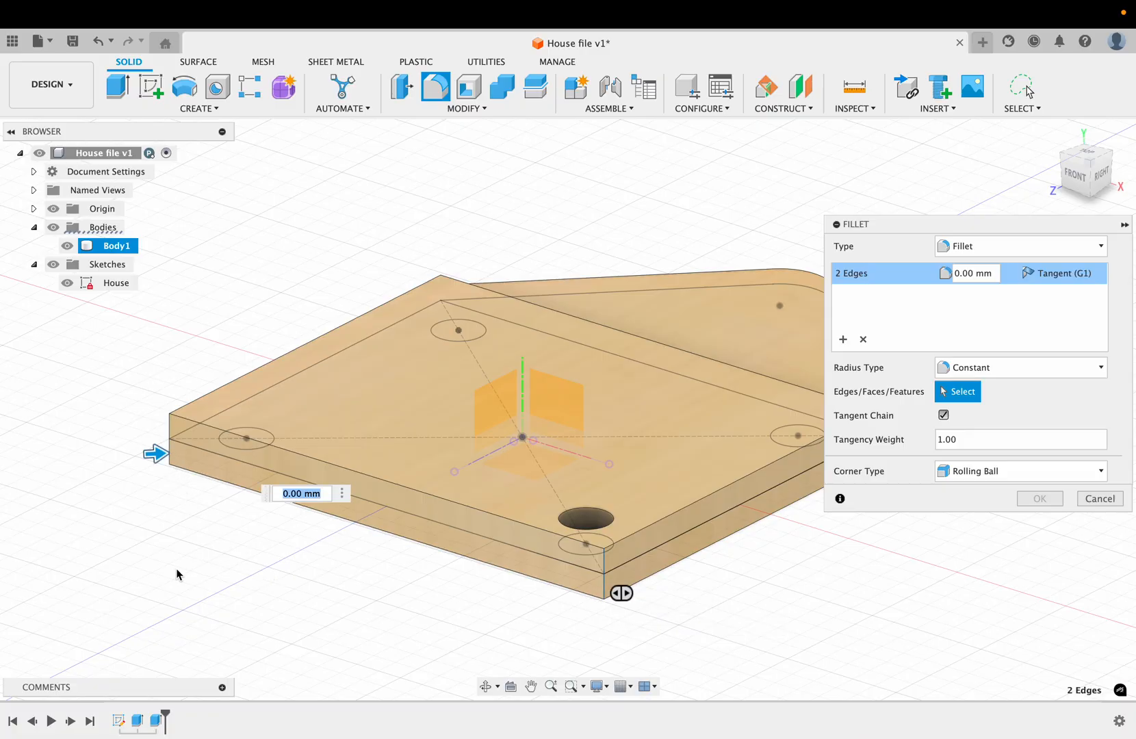
pyautogui.keyDown('shift'); pyautogui.hscroll(10, 195, 574); pyautogui.keyUp('shift')
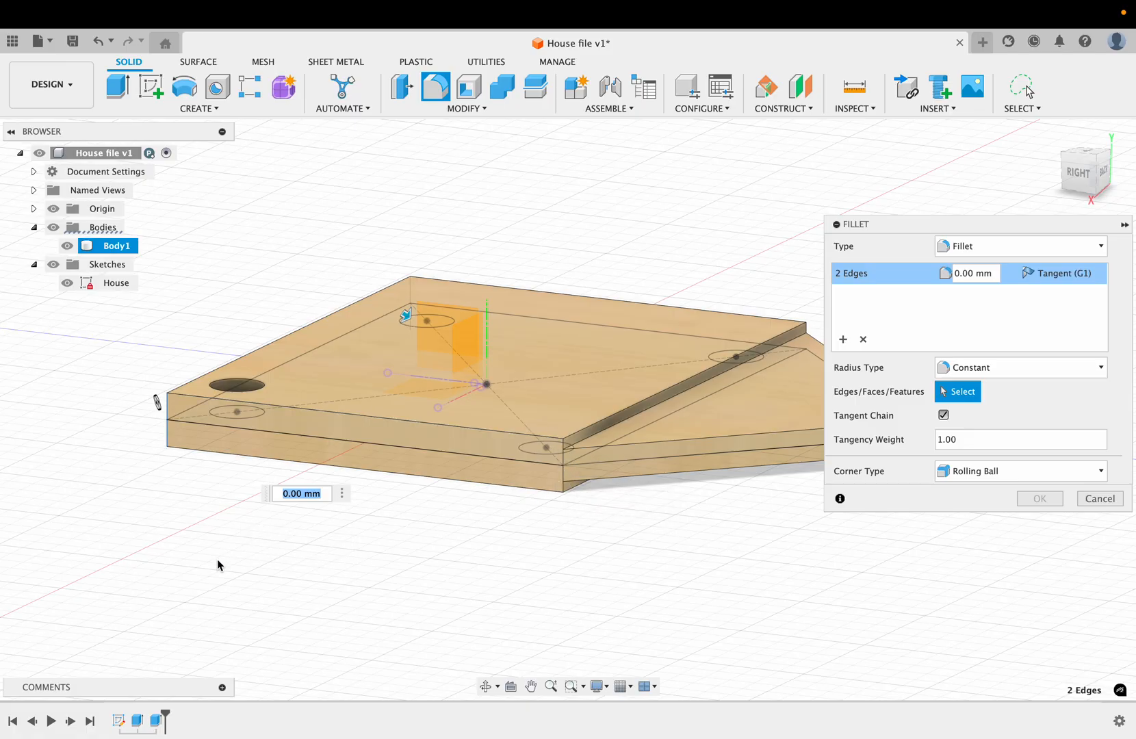
pyautogui.keyDown('shift'); pyautogui.hscroll(-10, 217, 565); pyautogui.keyUp('shift')
pyautogui.keyDown('shift'); pyautogui.hscroll(-2, 218, 566); pyautogui.keyUp('shift')
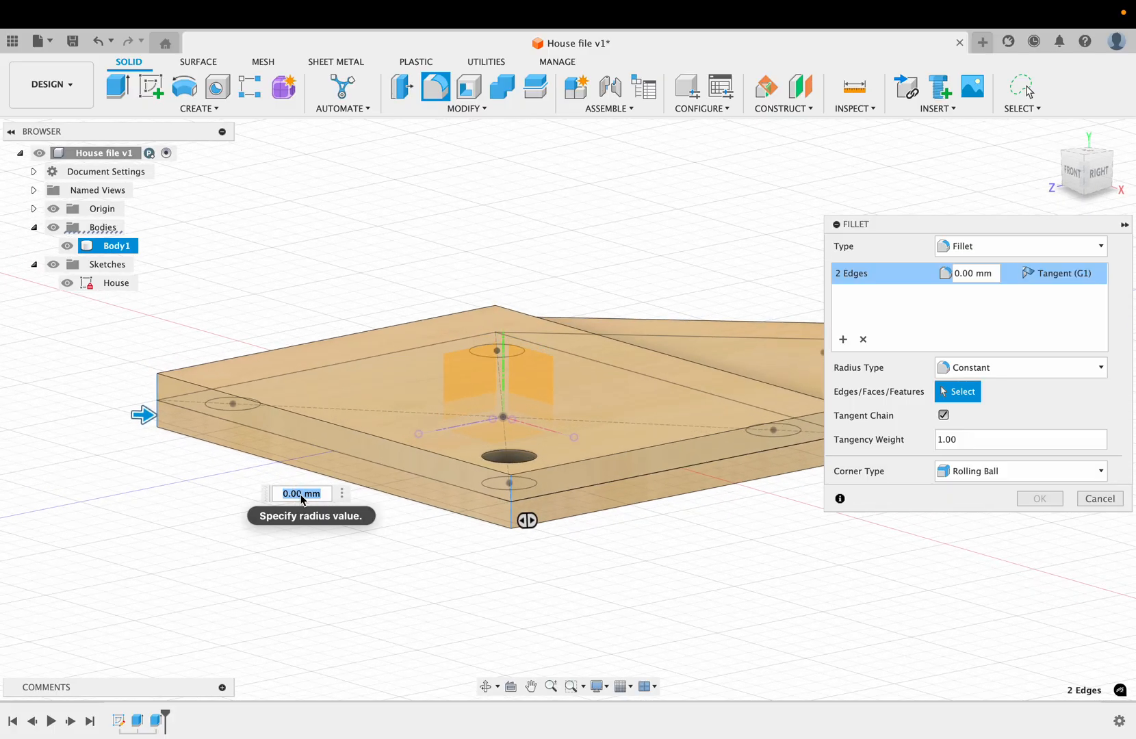
pyautogui.write('2')
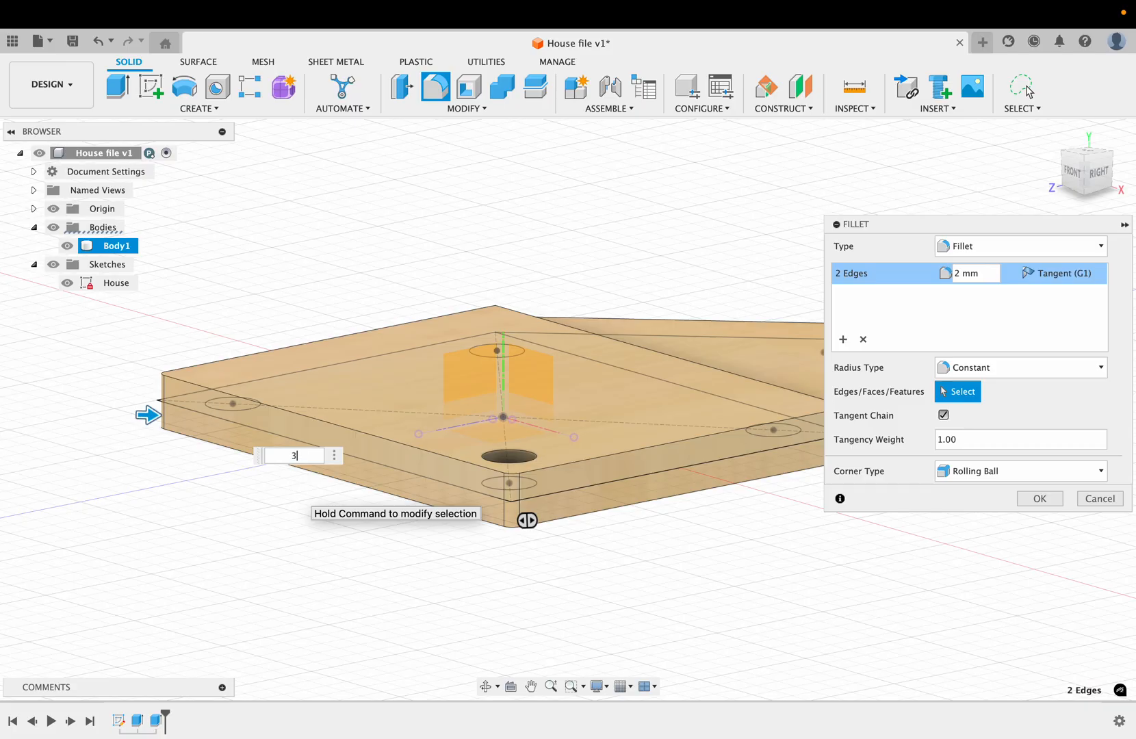
pyautogui.click(1038, 498)
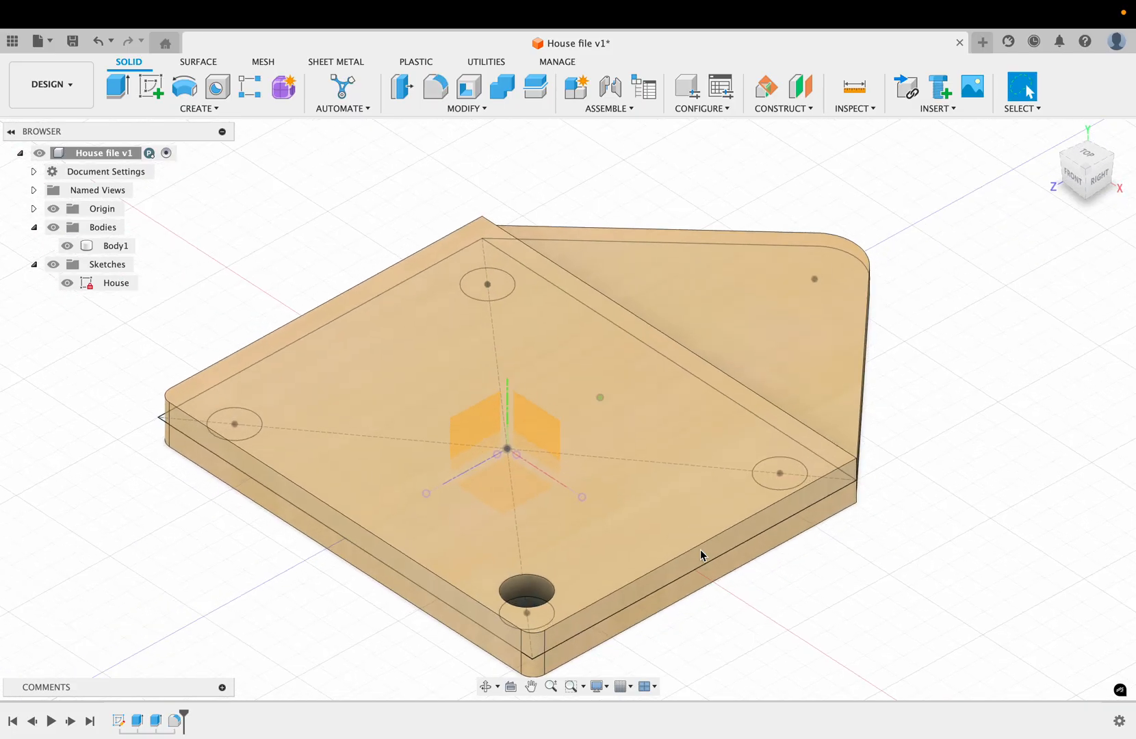
pyautogui.keyDown('shift'); pyautogui.scroll(2, 700, 550); pyautogui.keyUp('shift')
pyautogui.scroll(-8, 700, 550)
pyautogui.keyDown('shift'); pyautogui.scroll(3, 700, 550); pyautogui.keyUp('shift')
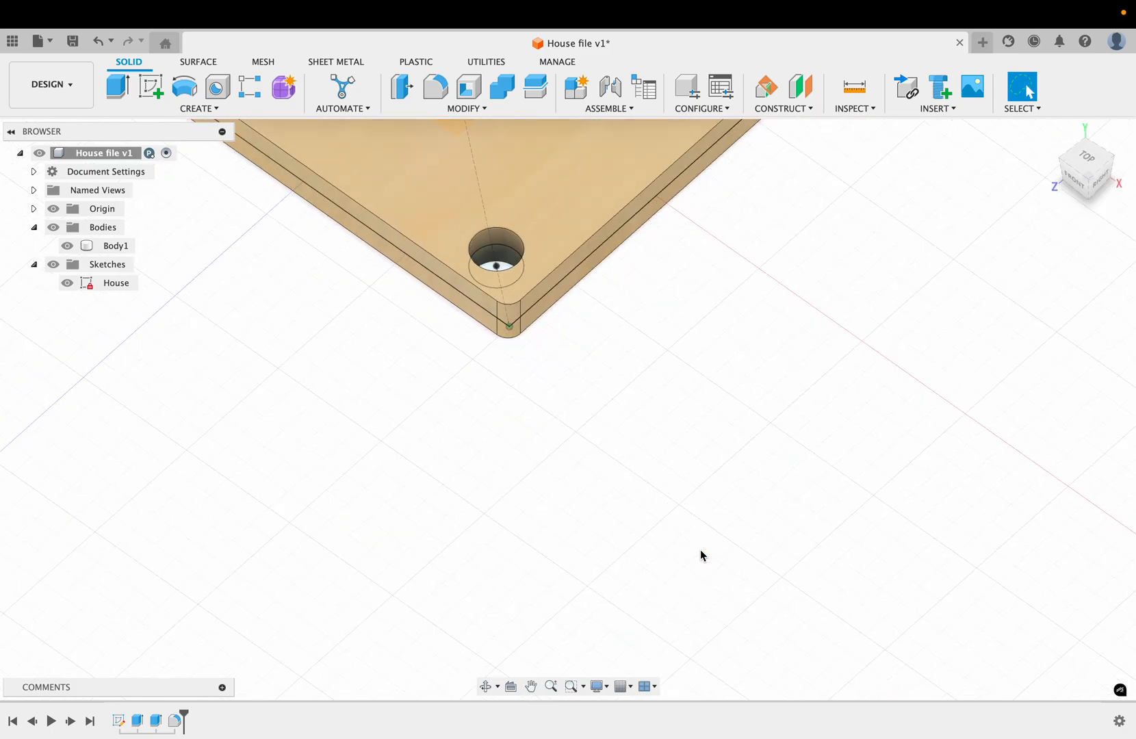
# Step: Start a new sketch on the upper face of the triangular roof
pyautogui.keyDown('shift'); pyautogui.scroll(3, 700, 550); pyautogui.keyUp('shift')
pyautogui.scroll(8, 701, 556)
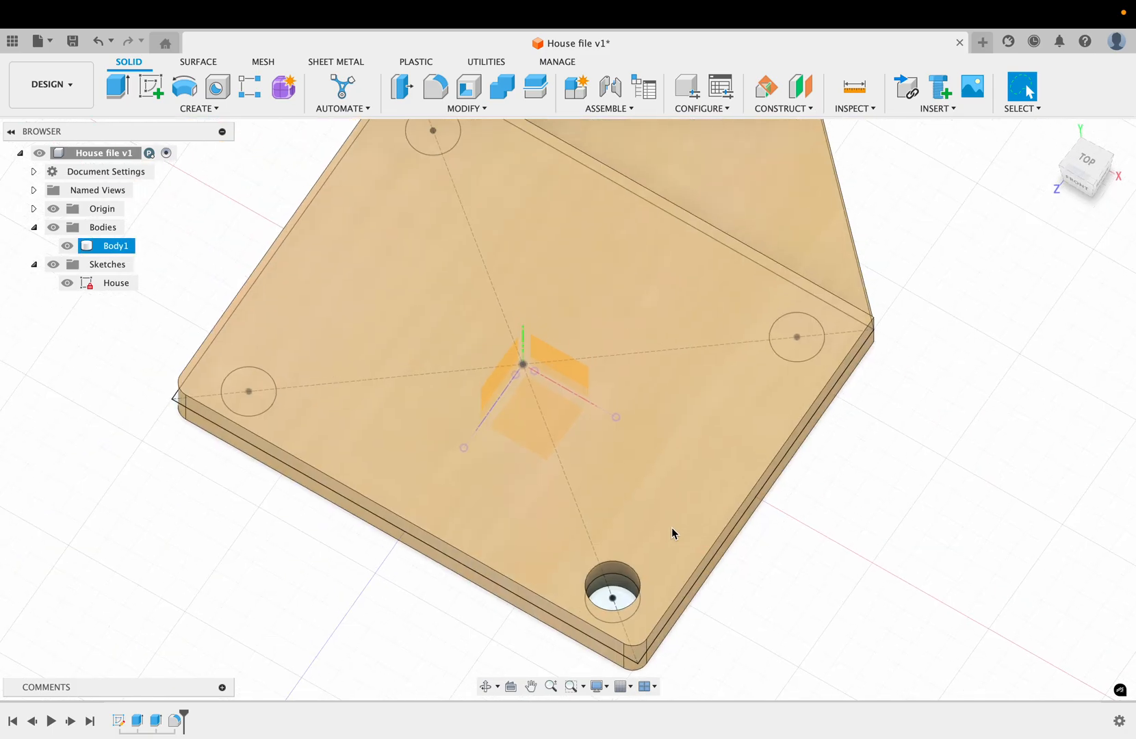
pyautogui.keyDown('shift'); pyautogui.hscroll(5, 812, 529); pyautogui.keyUp('shift')
pyautogui.keyDown('shift'); pyautogui.scroll(-2, 812, 529); pyautogui.keyUp('shift')
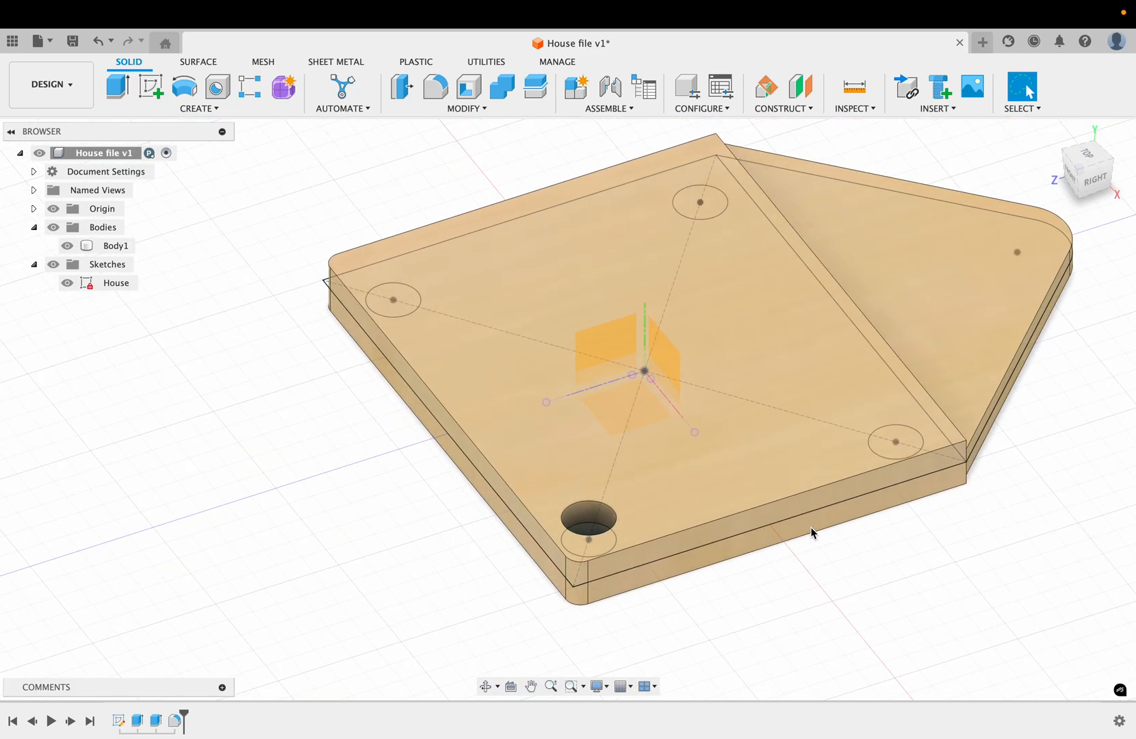
pyautogui.hscroll(7, 874, 583)
pyautogui.hscroll(-6, 874, 587)
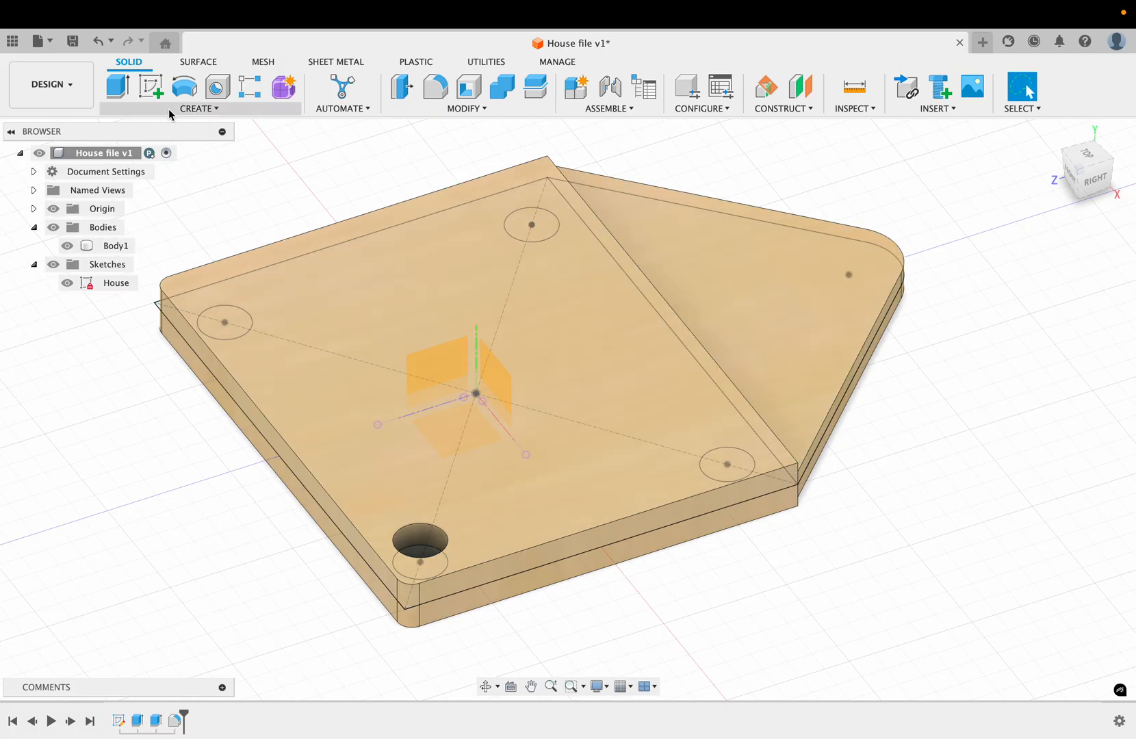
pyautogui.click(154, 87)
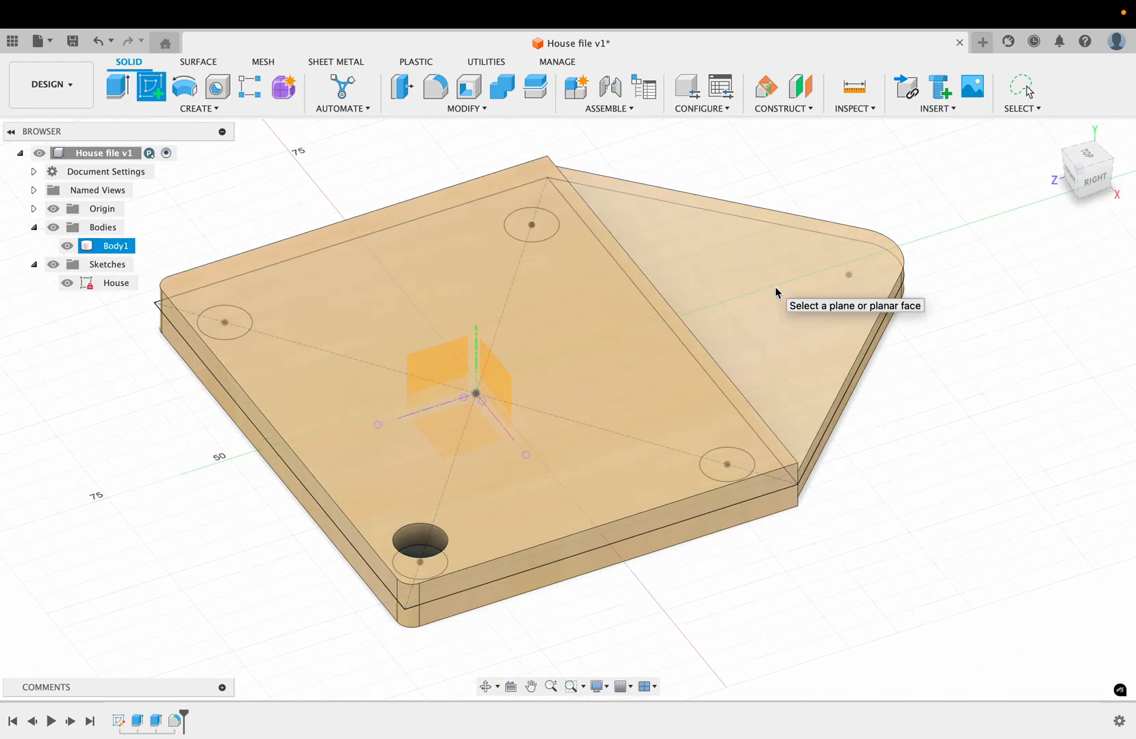
pyautogui.click(776, 292)
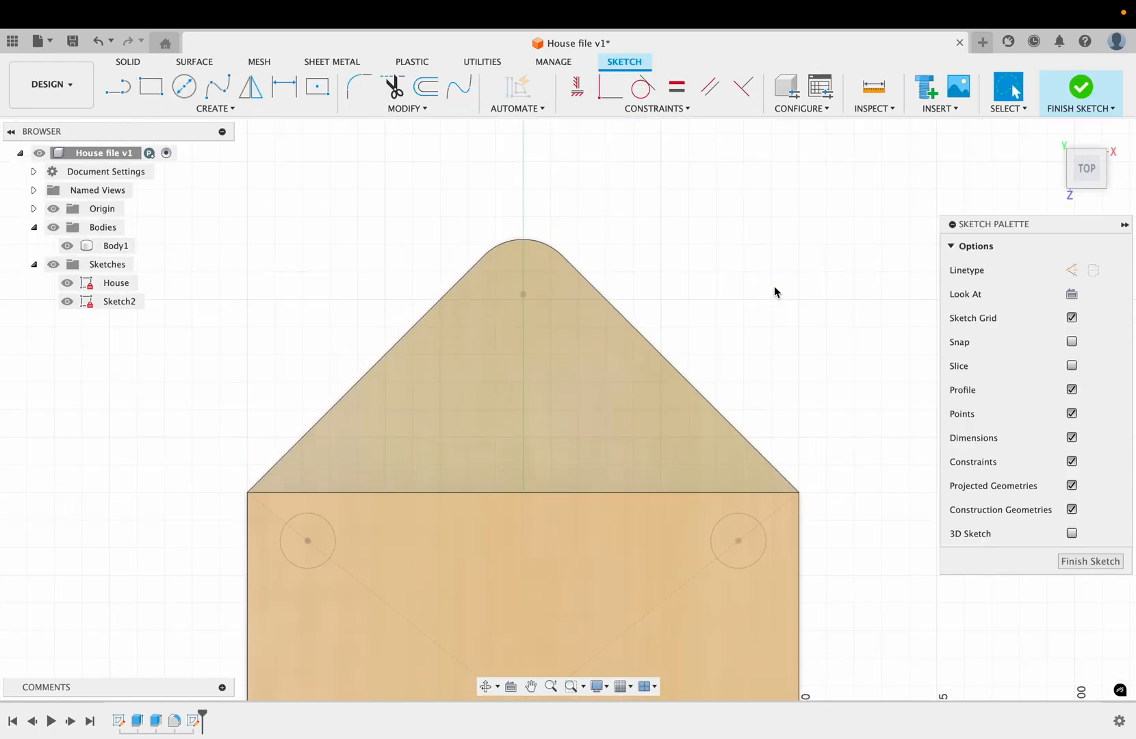
# Step: Project the roof face's outline into the new sketch with Projection Link enabled
pyautogui.click(538, 336)
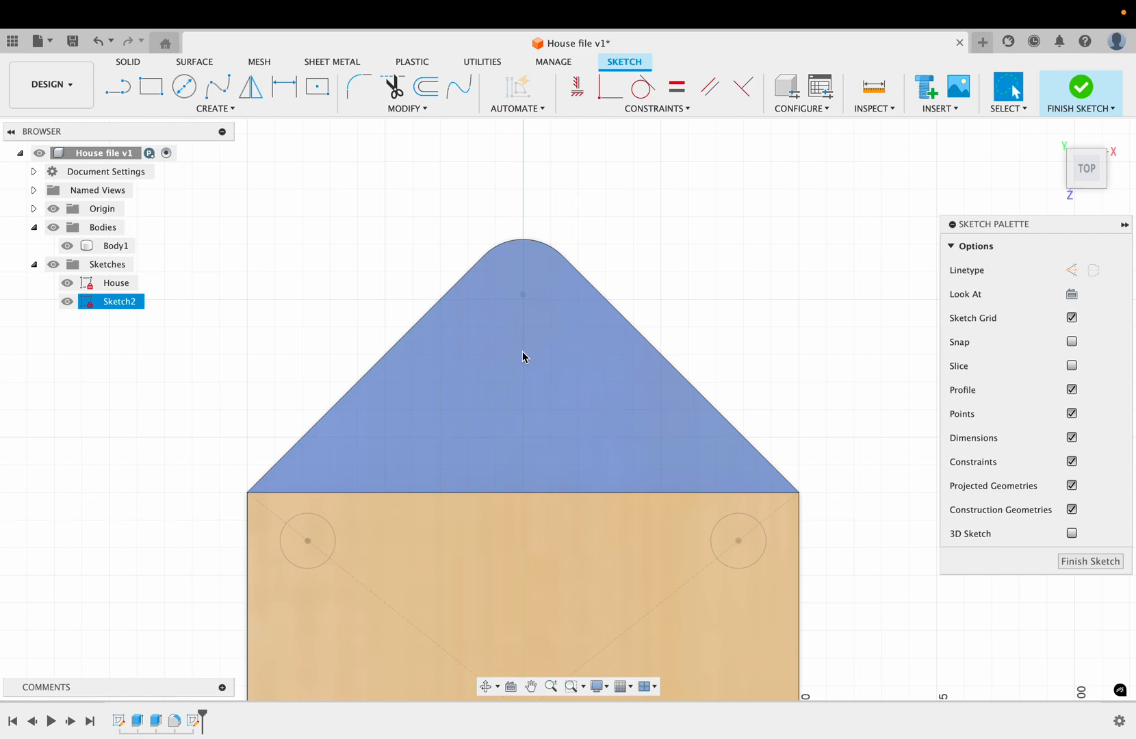
pyautogui.click(259, 479)
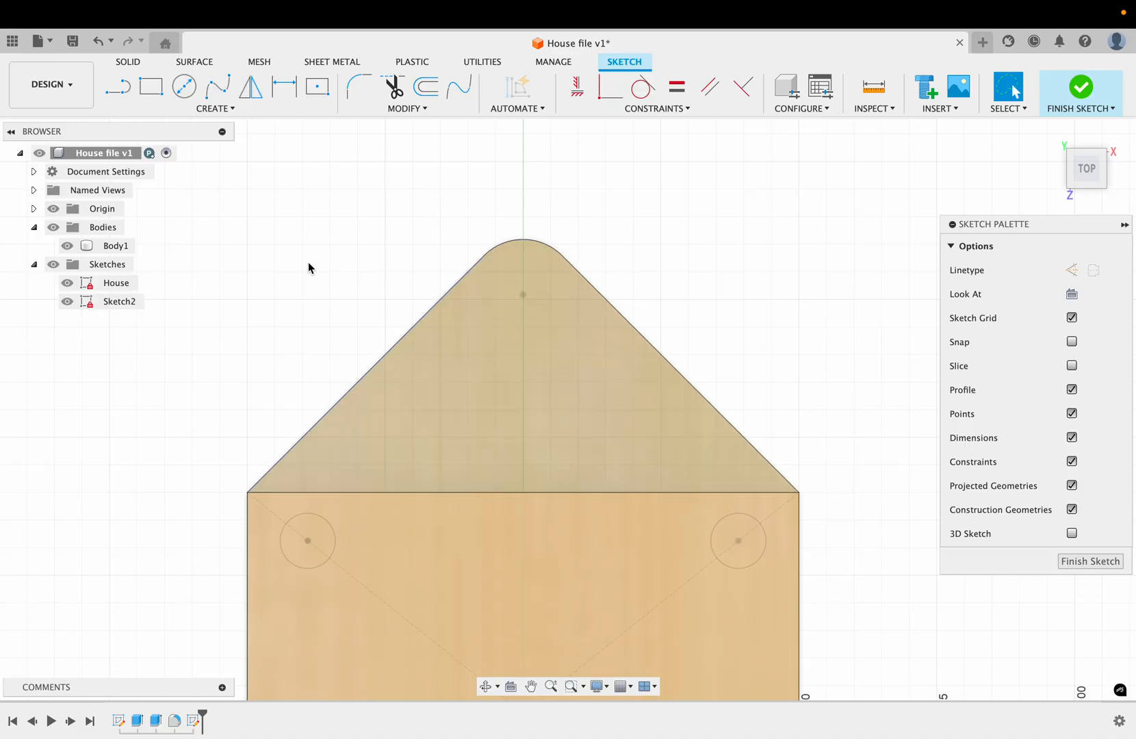
pyautogui.click(226, 111)
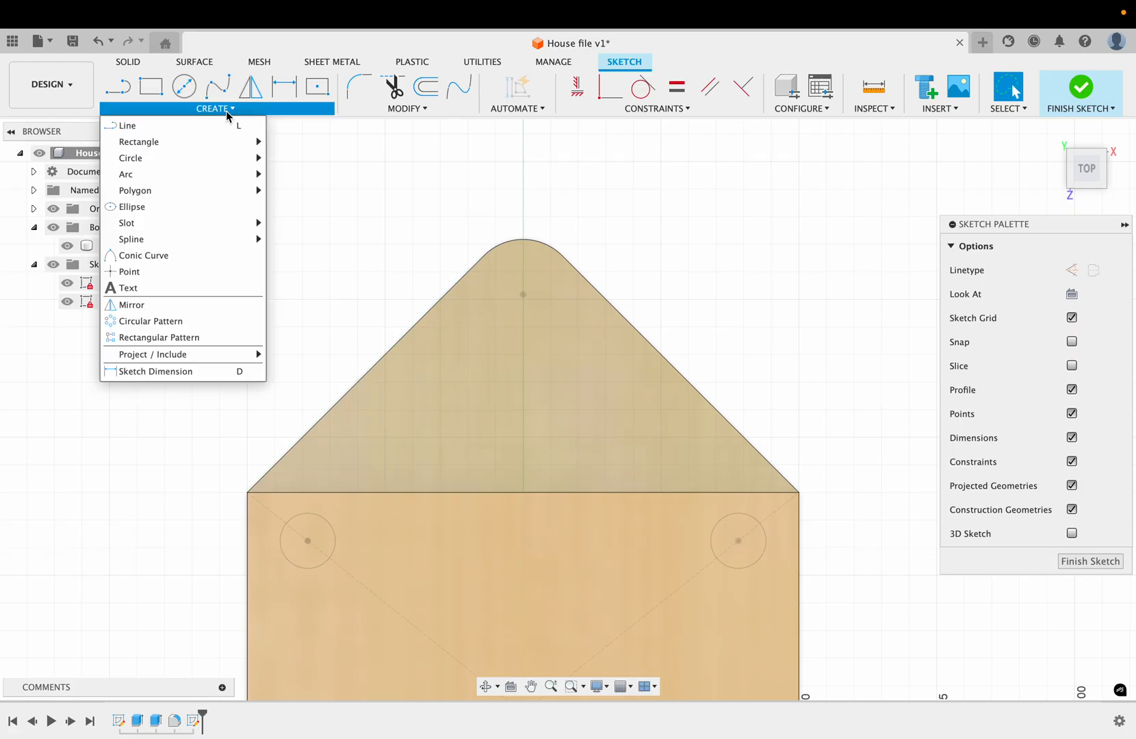
pyautogui.moveTo(169, 355)
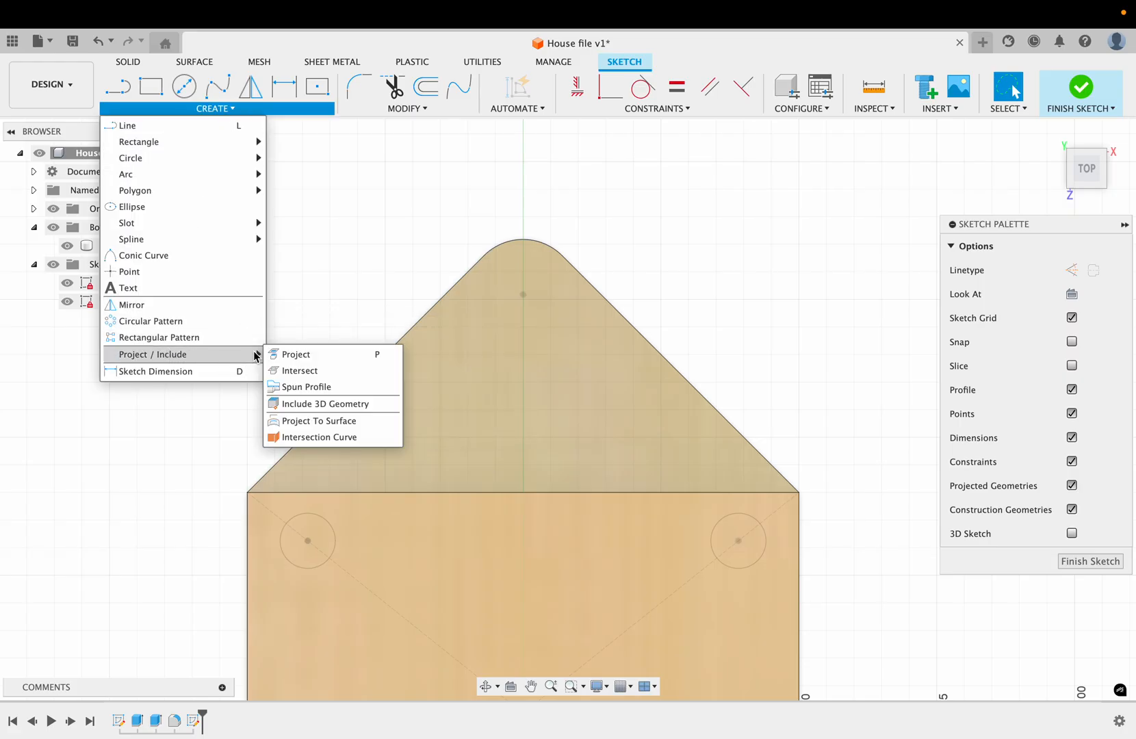
pyautogui.click(371, 356)
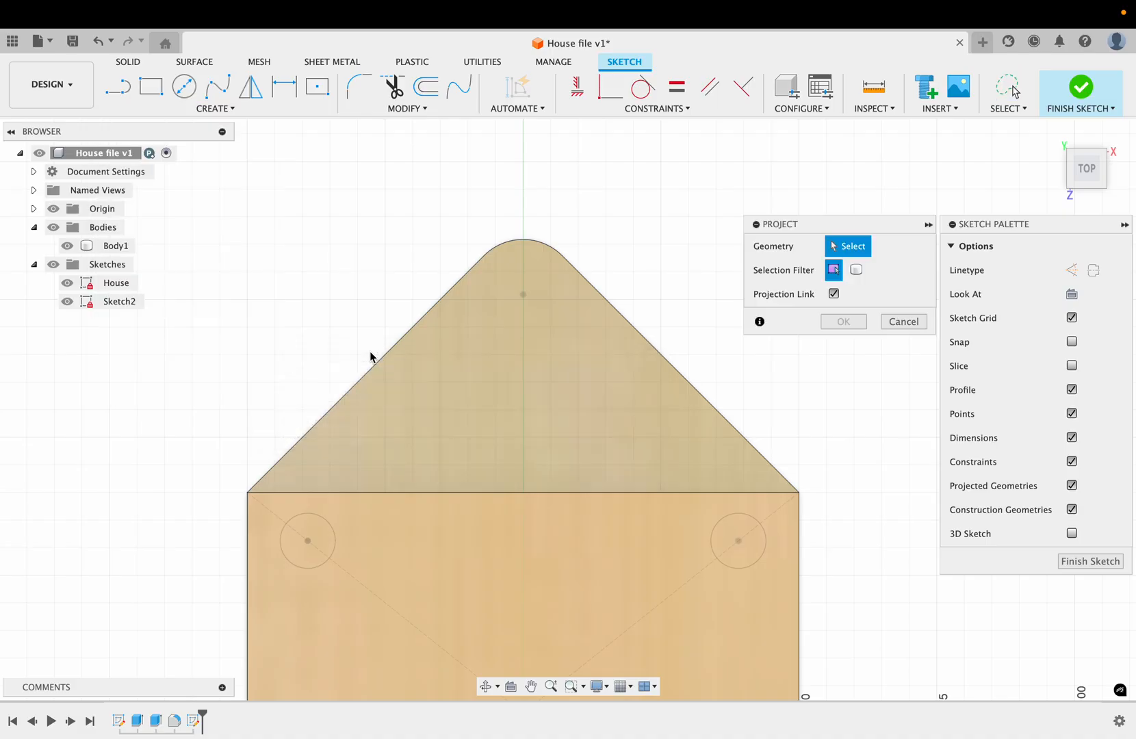
pyautogui.click(440, 371)
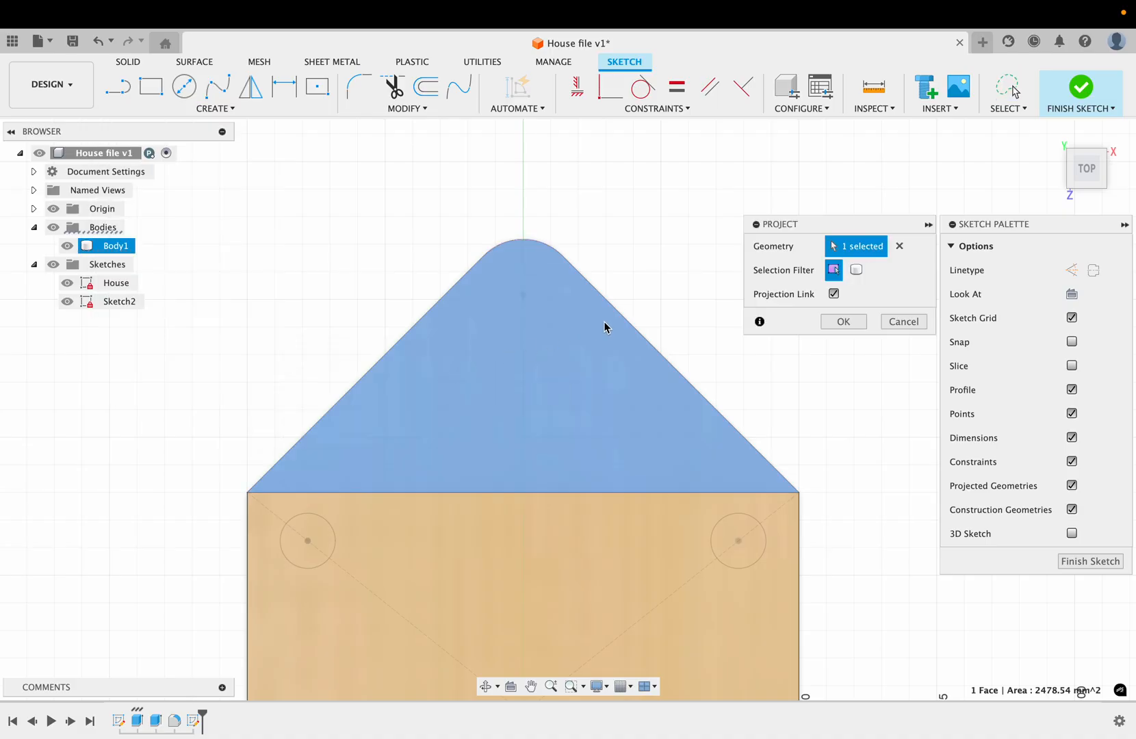
pyautogui.click(844, 323)
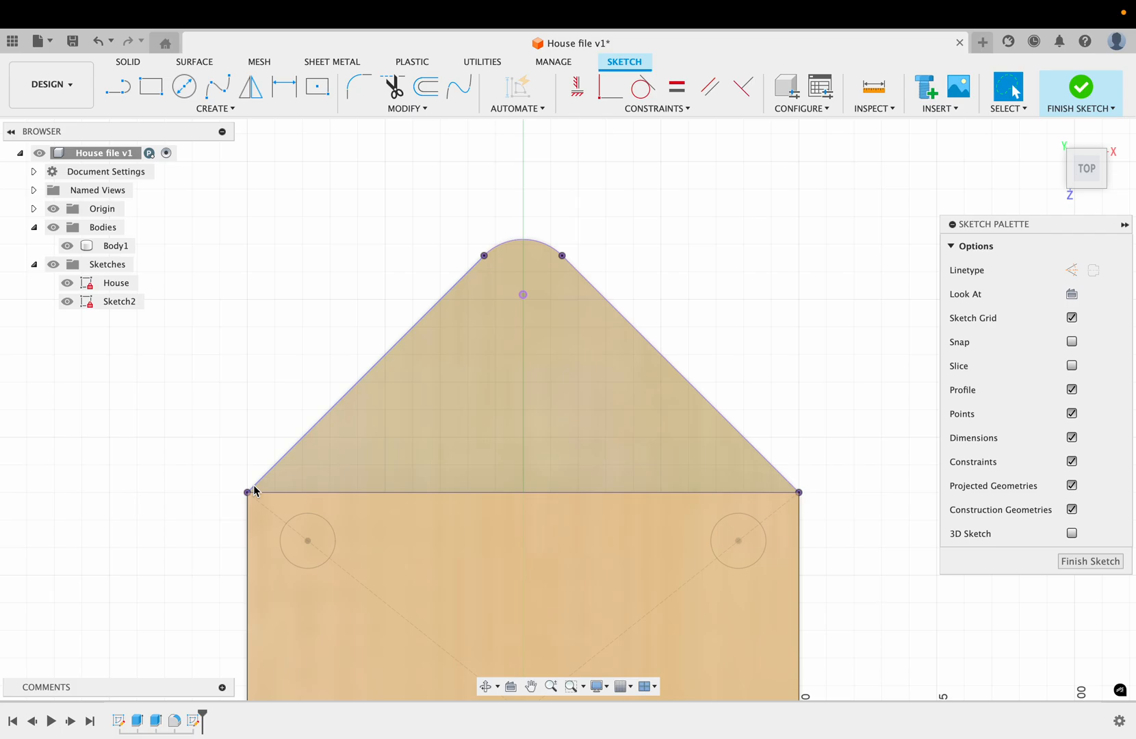
# Step: Hide the bodies and draw a 10 mm diameter circle inside the roof on the vertical centre axis
pyautogui.click(54, 229)
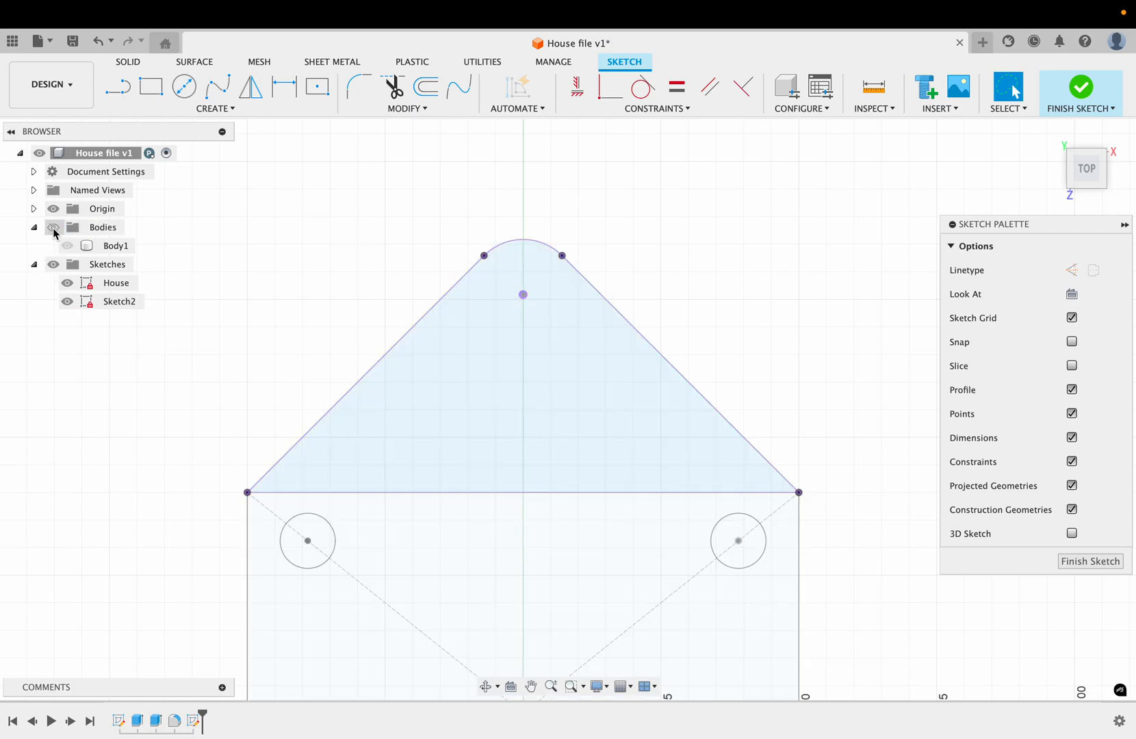
pyautogui.click(559, 277)
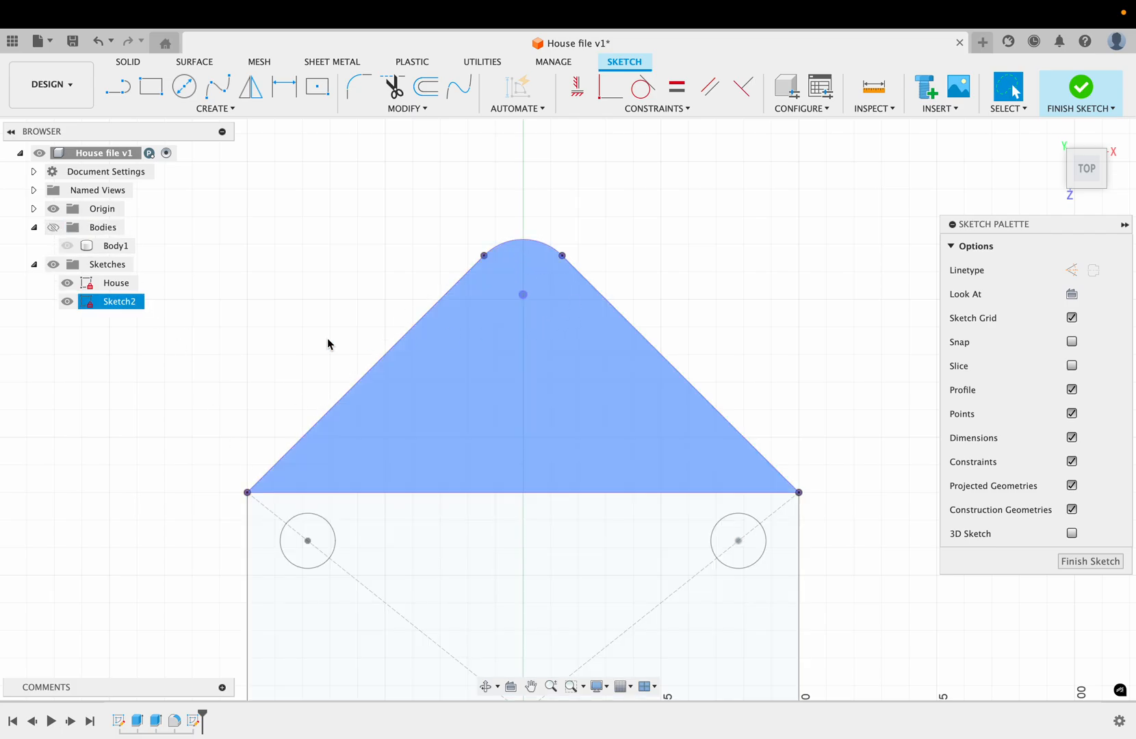
pyautogui.click(225, 322)
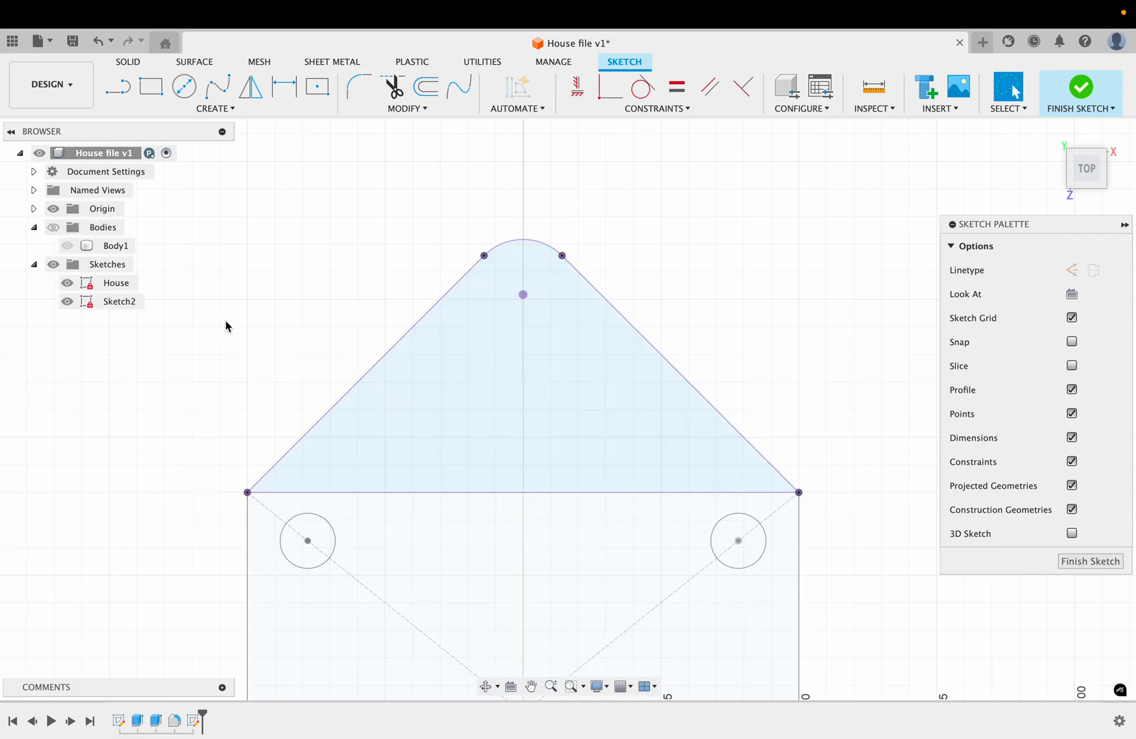
pyautogui.click(184, 87)
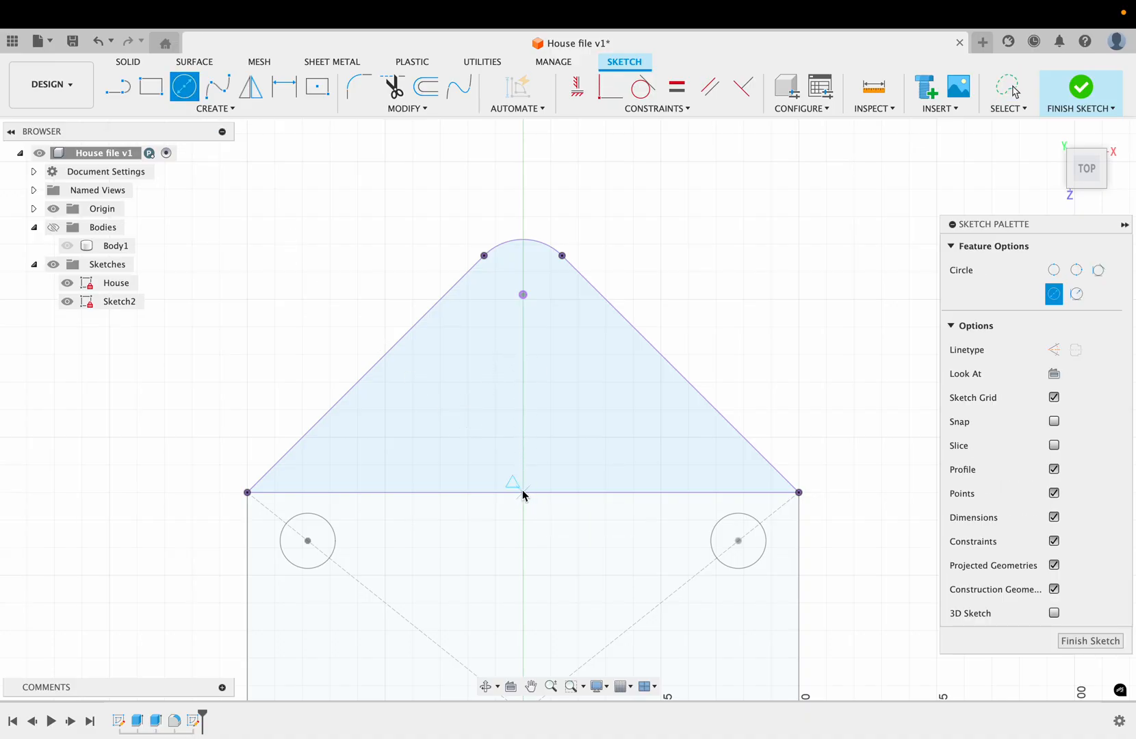
pyautogui.click(523, 377)
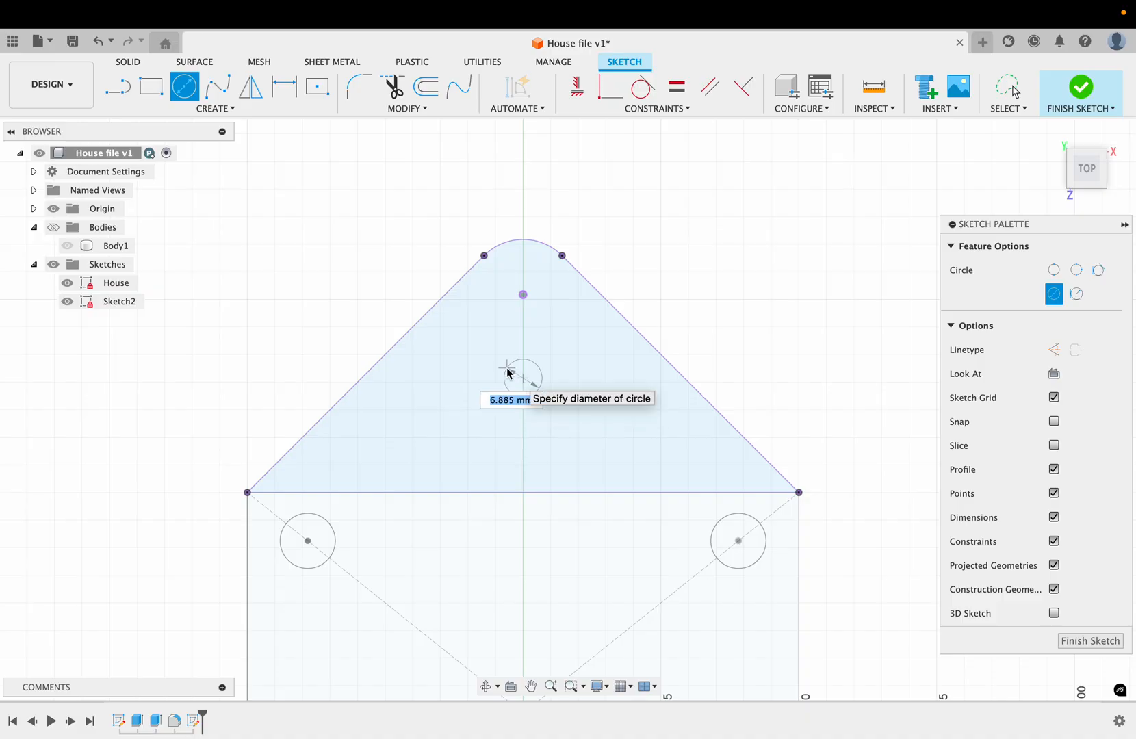
pyautogui.write('10')
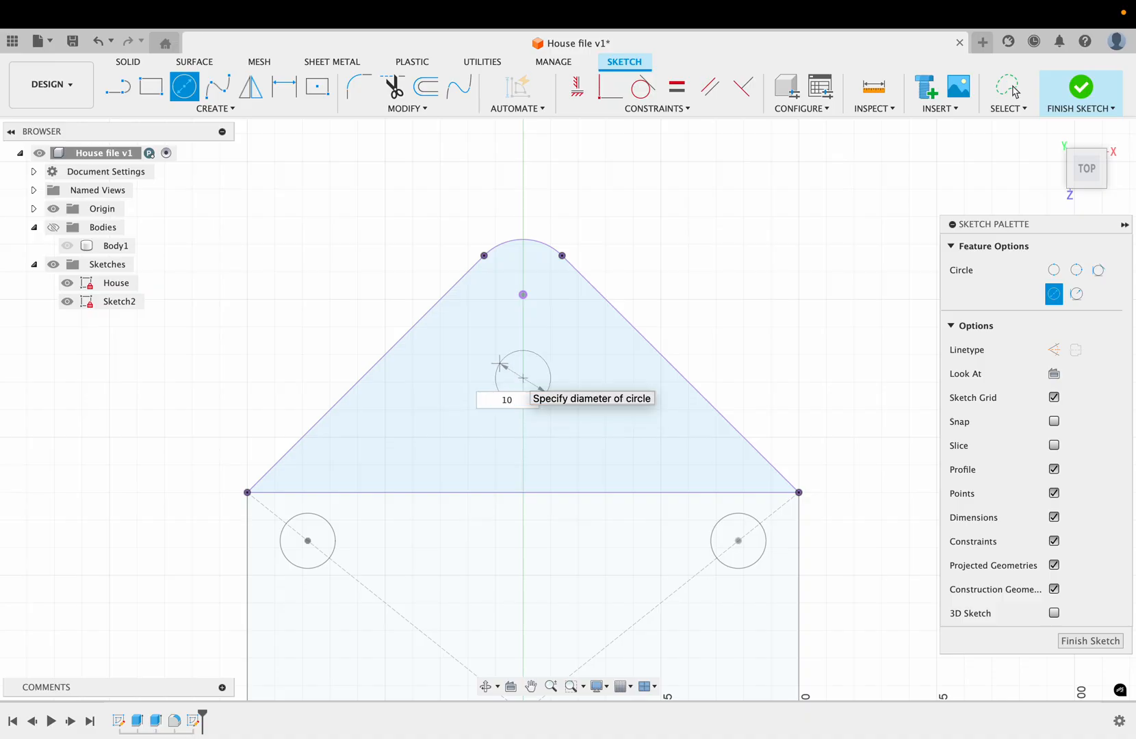
pyautogui.press('Return')
pyautogui.click(1007, 87)
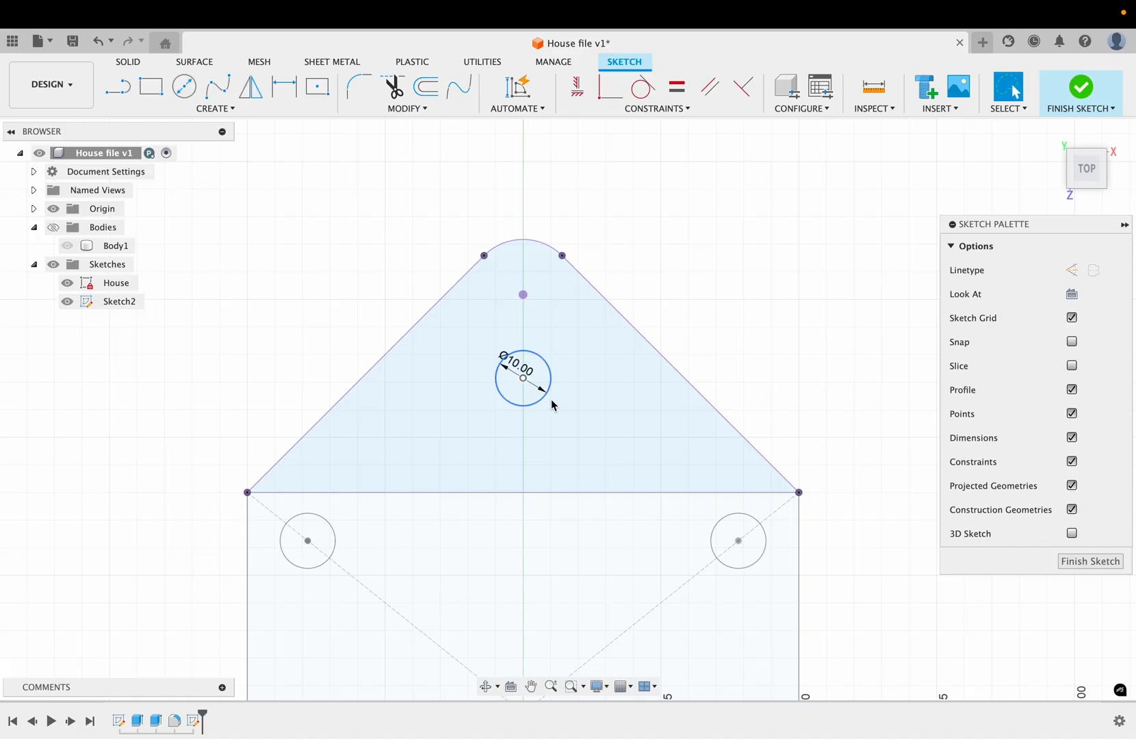
# Step: Dimension the vertical distance from the origin to the roof circle's centre as 65 mm
pyautogui.click(563, 411)
pyautogui.scroll(-3, 563, 411)
pyautogui.scroll(-3, 564, 414)
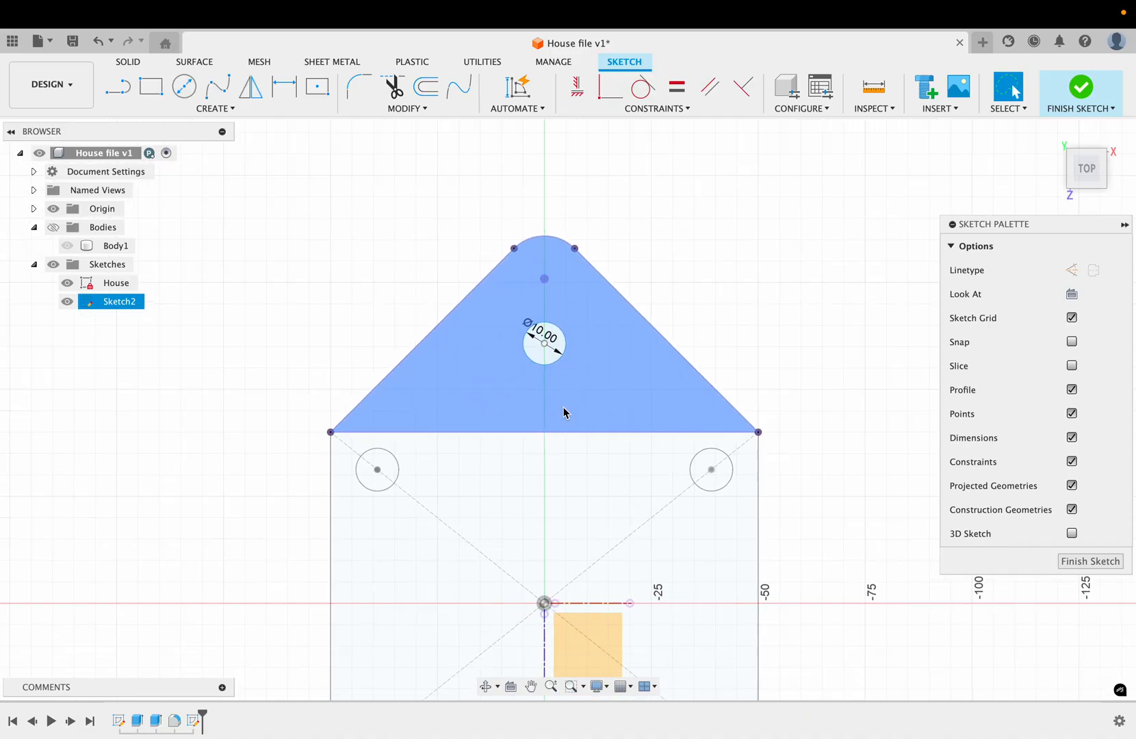
pyautogui.click(565, 414)
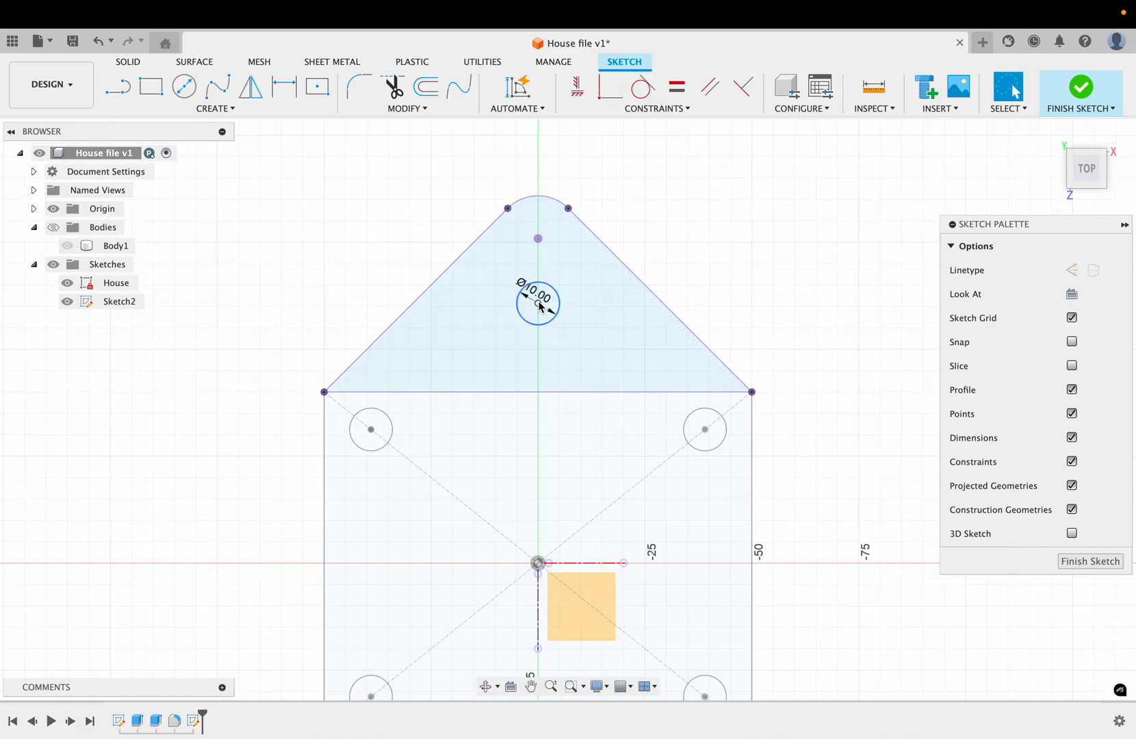
pyautogui.click(541, 470)
pyautogui.click(500, 289)
pyautogui.press('d')
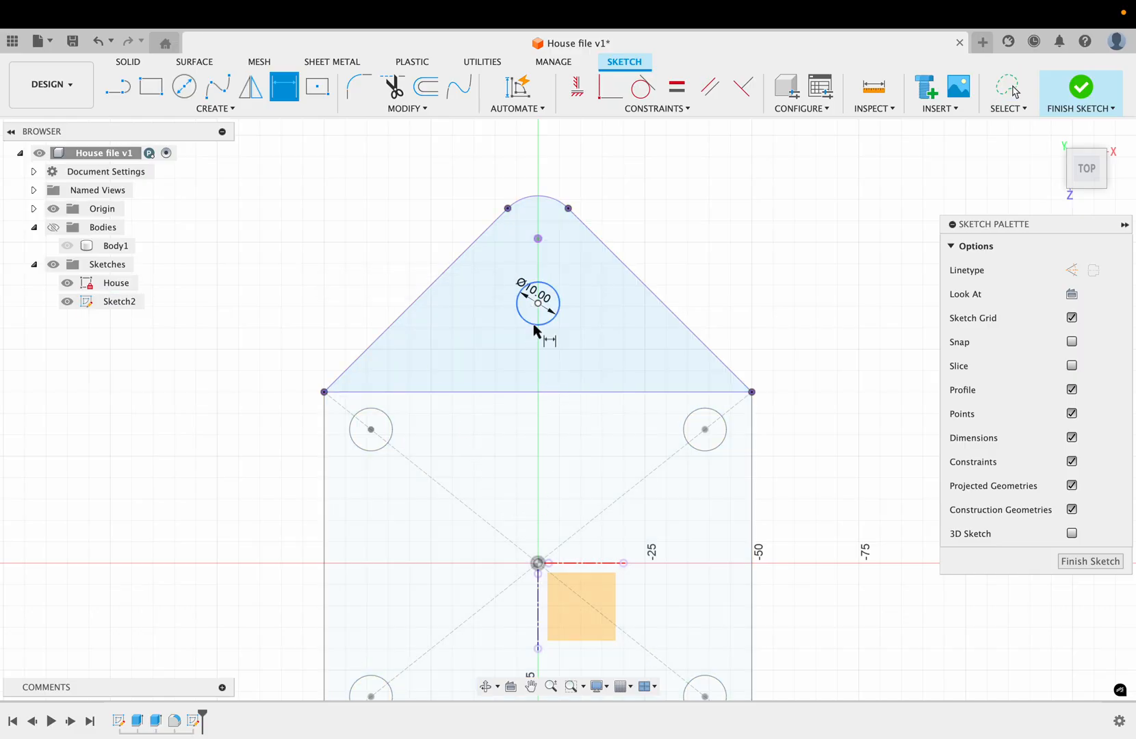
pyautogui.click(538, 565)
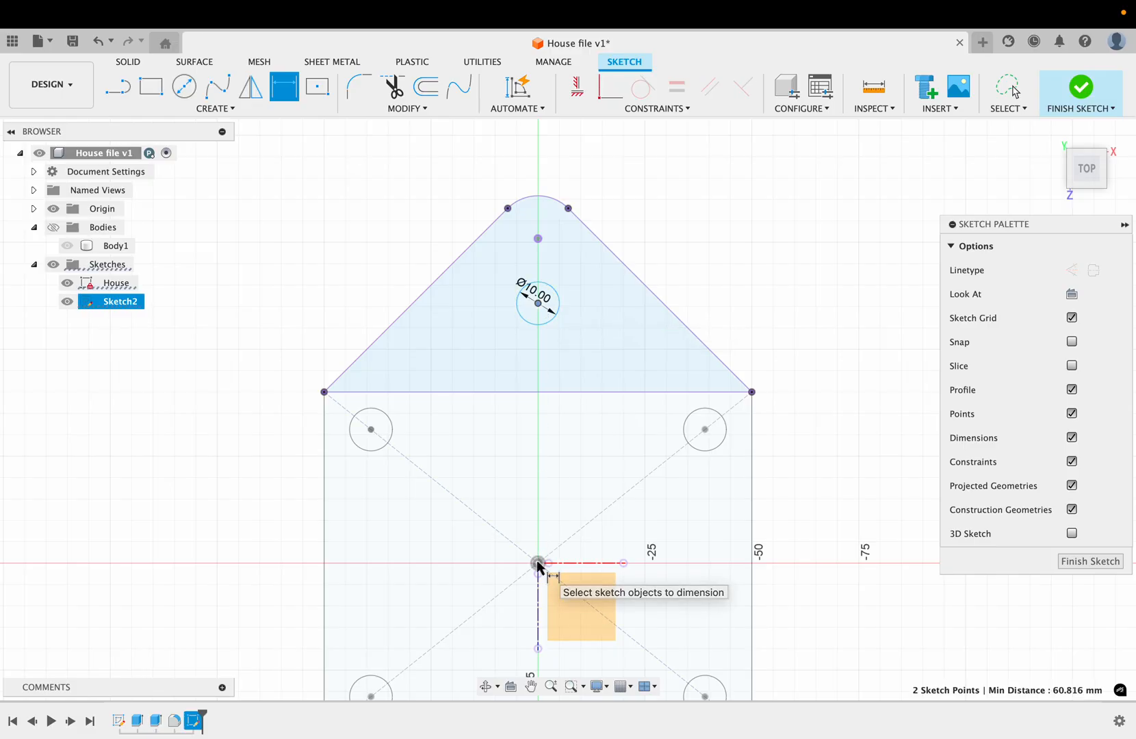
pyautogui.click(574, 430)
pyautogui.write('65')
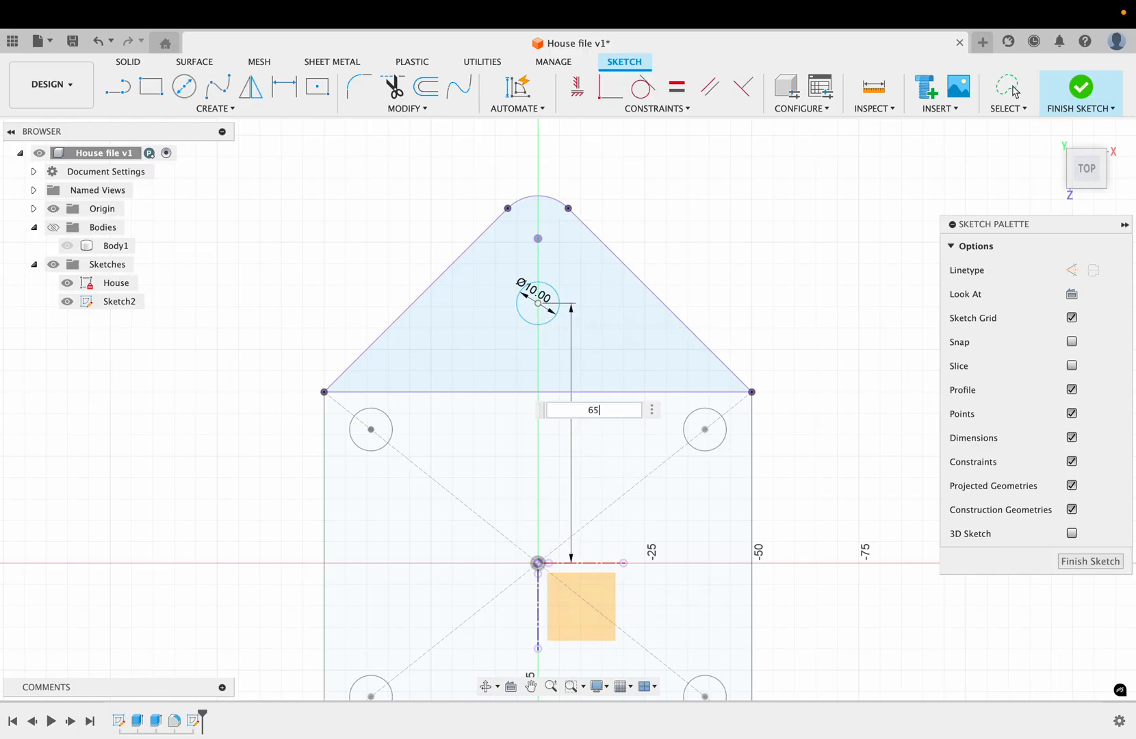
pyautogui.press('Return')
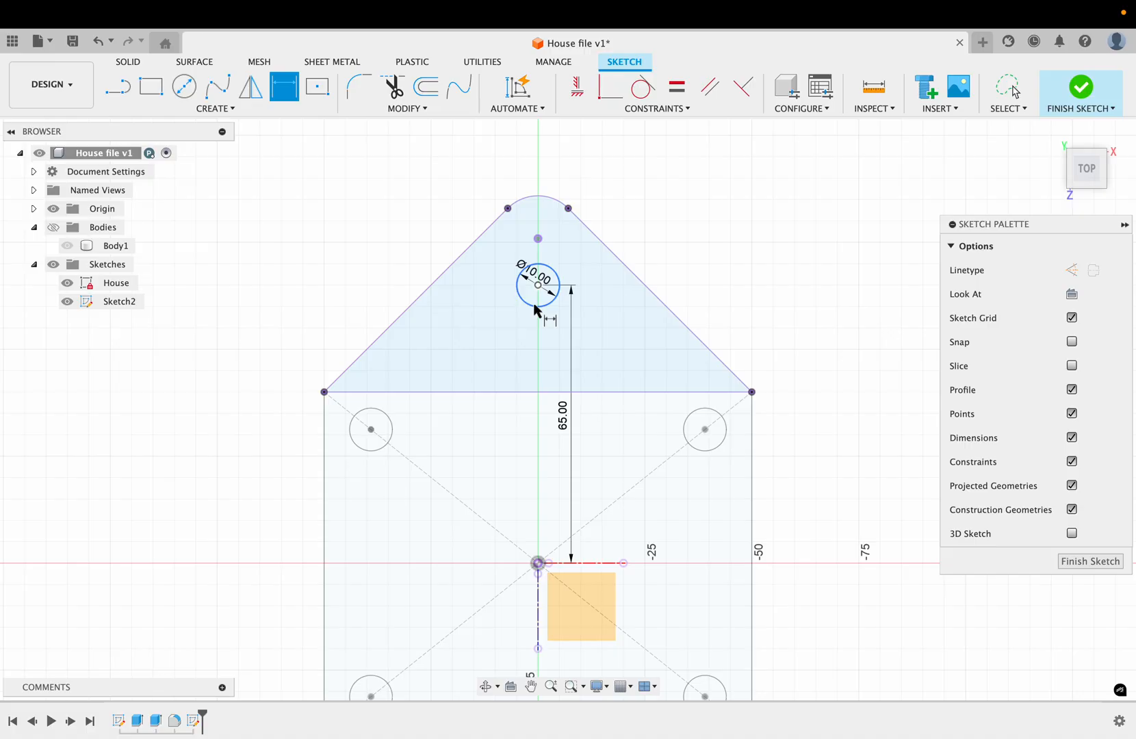
# Step: Leave dimensioning and try to move the roof circle sideways to test whether its position is constrained
pyautogui.click(1007, 110)
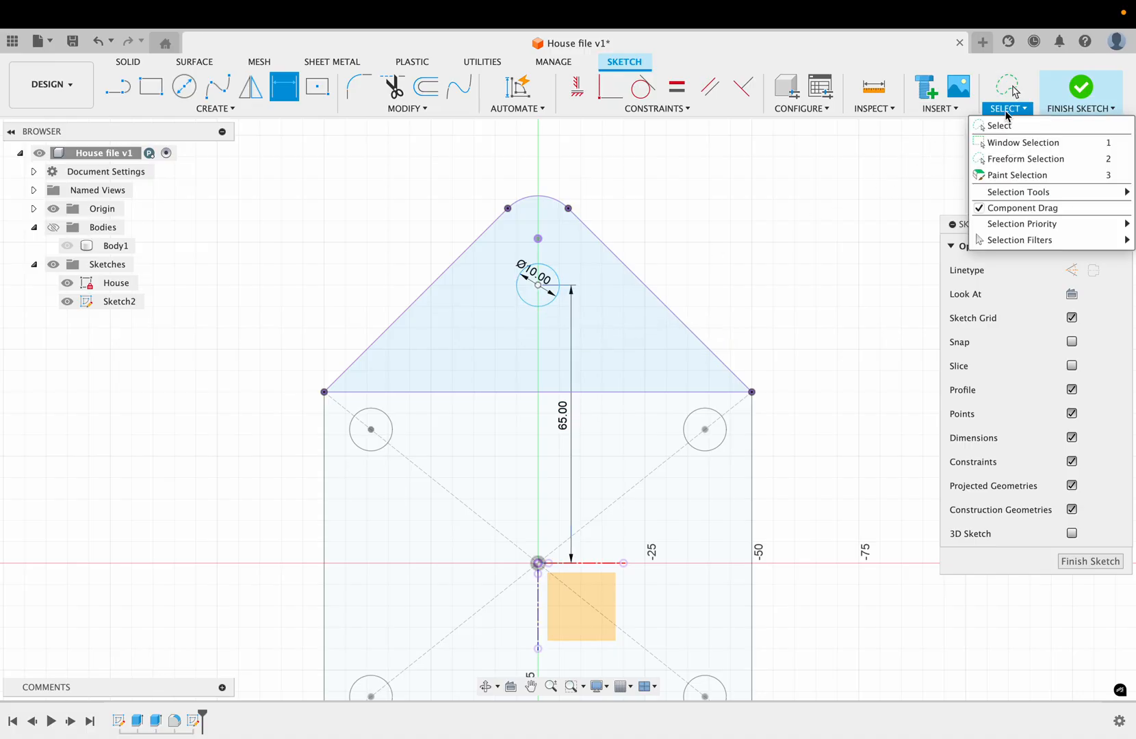
pyautogui.click(552, 268)
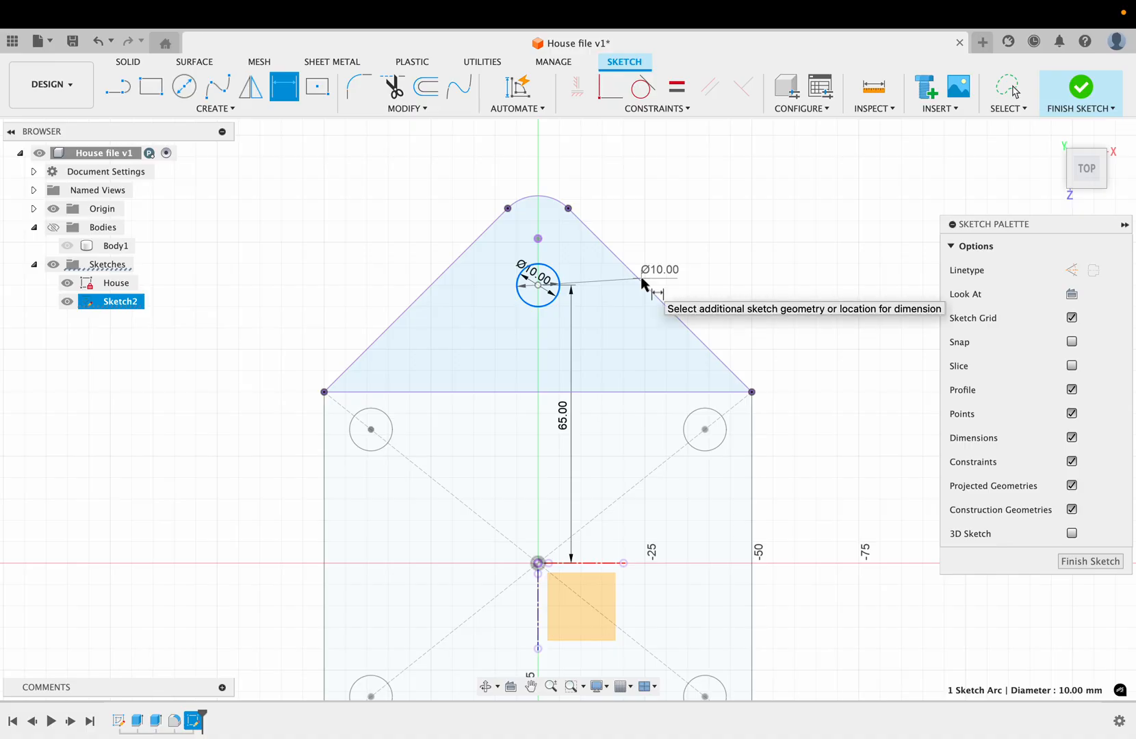
pyautogui.press('Escape')
pyautogui.click(1016, 111)
pyautogui.click(1010, 137)
pyautogui.moveTo(548, 271); pyautogui.dragTo(507, 255)
pyautogui.click(507, 254)
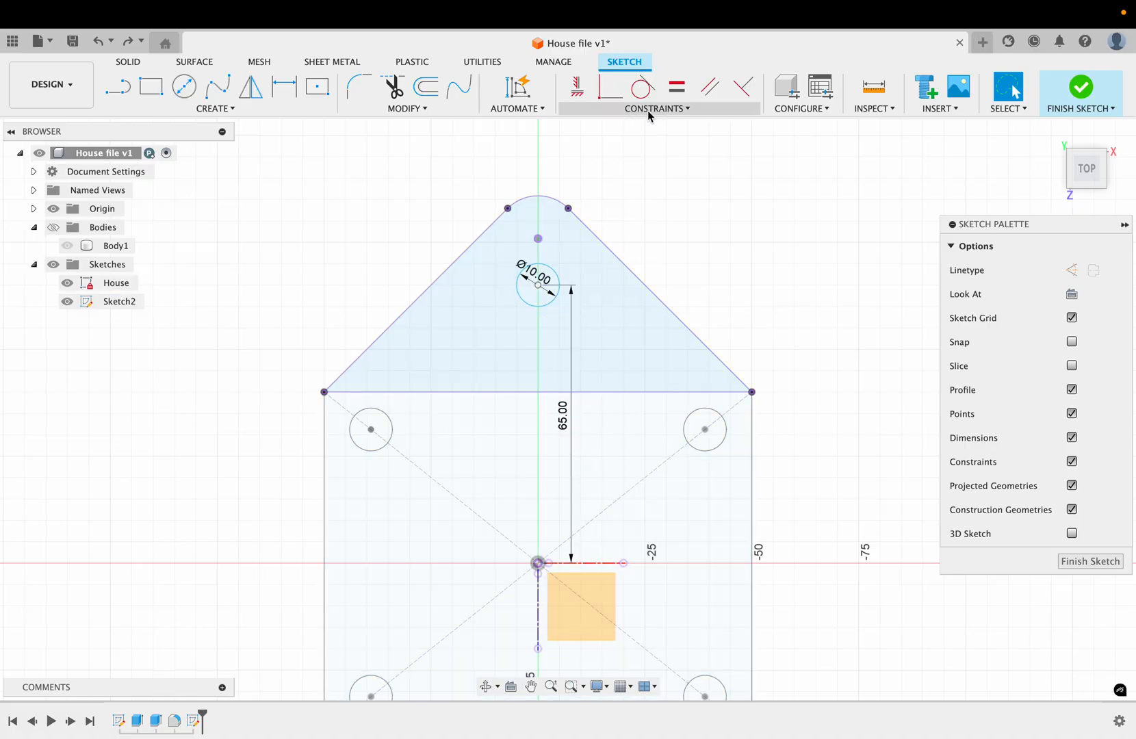
# Step: Apply a Fix constraint to the roof circle and finish the sketch
pyautogui.click(689, 109)
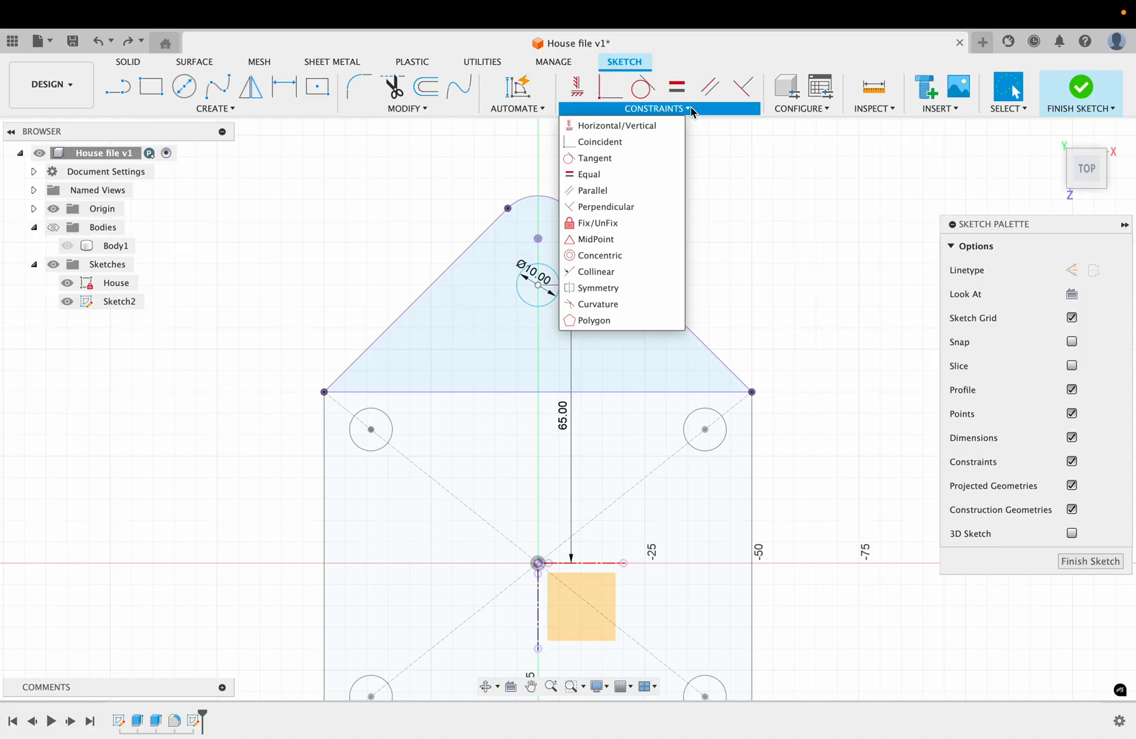
pyautogui.click(606, 223)
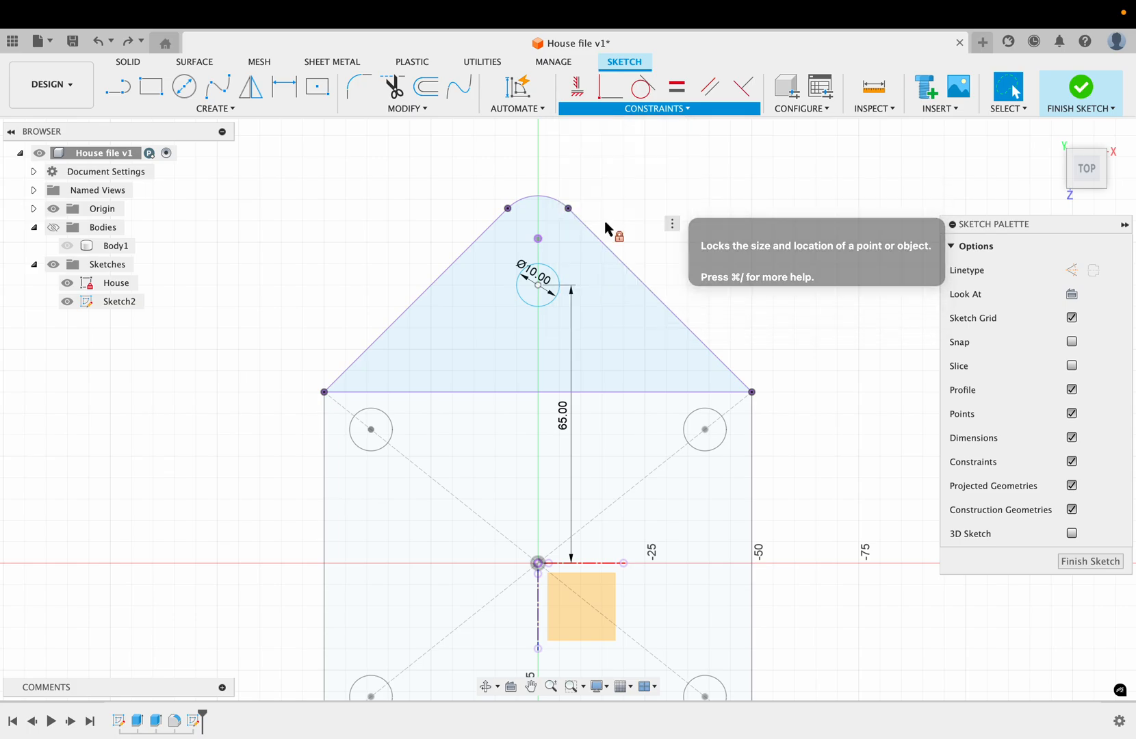
pyautogui.click(558, 280)
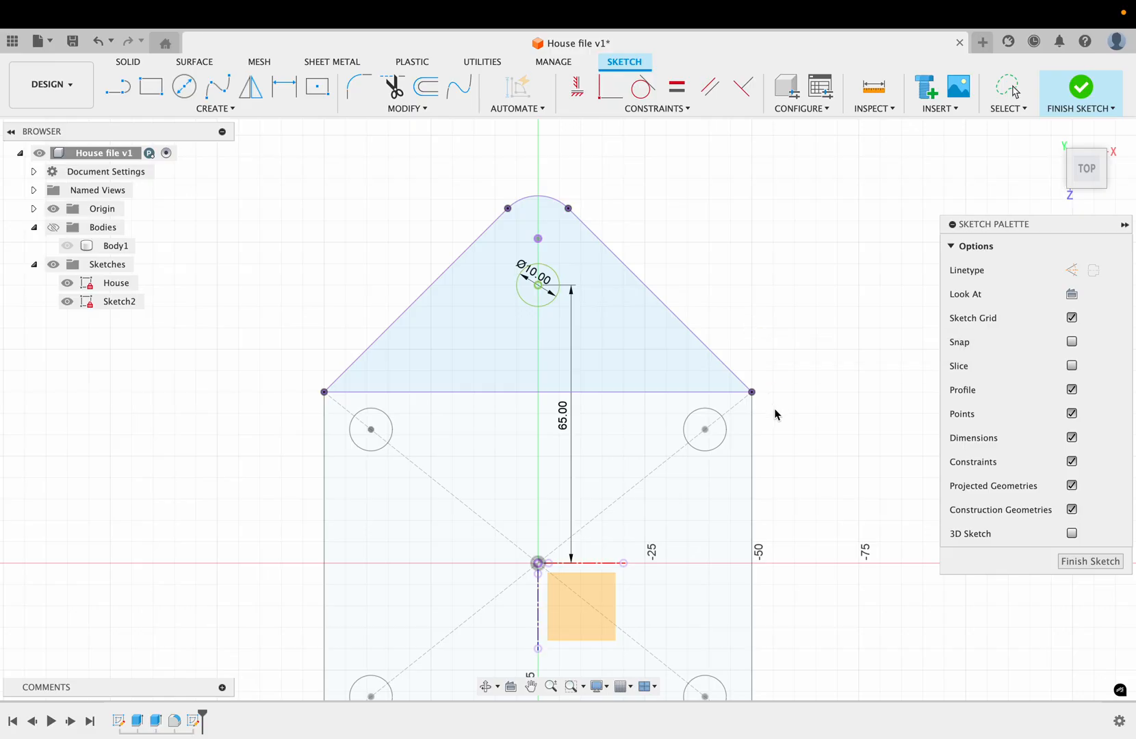
pyautogui.click(1091, 562)
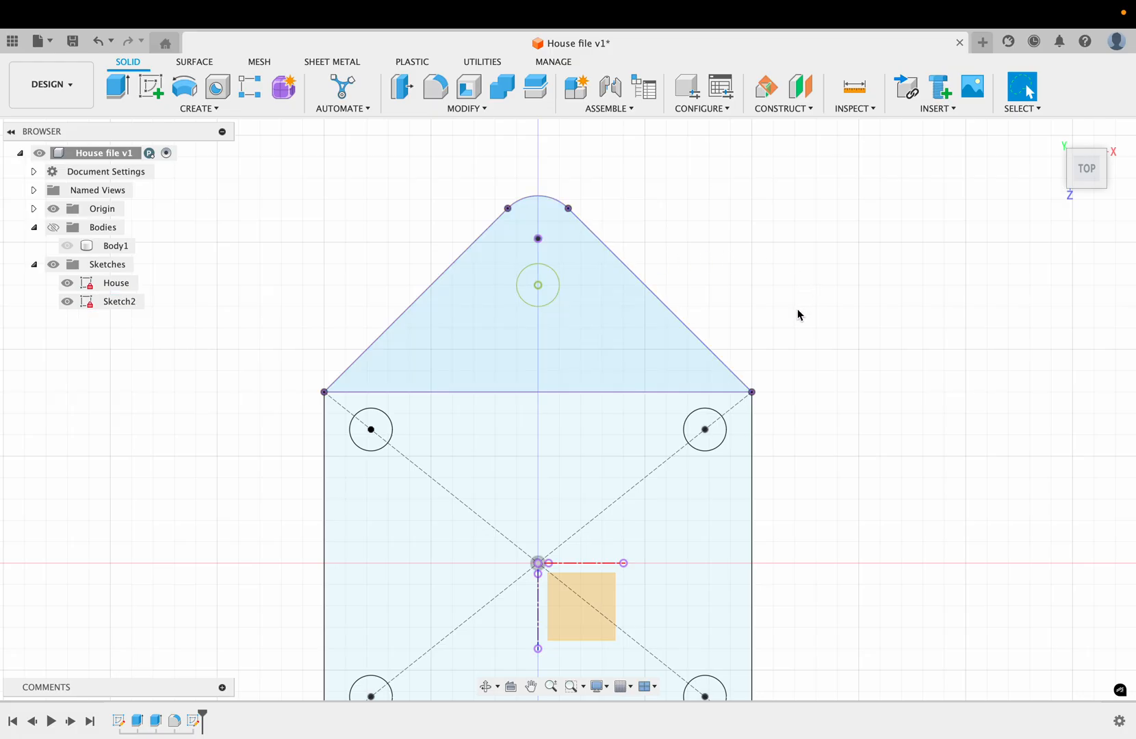
# Step: Make the bodies visible again to show the solid house together with the roof circle sketch
pyautogui.keyDown('shift'); pyautogui.scroll(-10, 797, 309); pyautogui.keyUp('shift')
pyautogui.keyDown('shift'); pyautogui.scroll(-5, 797, 309); pyautogui.keyUp('shift')
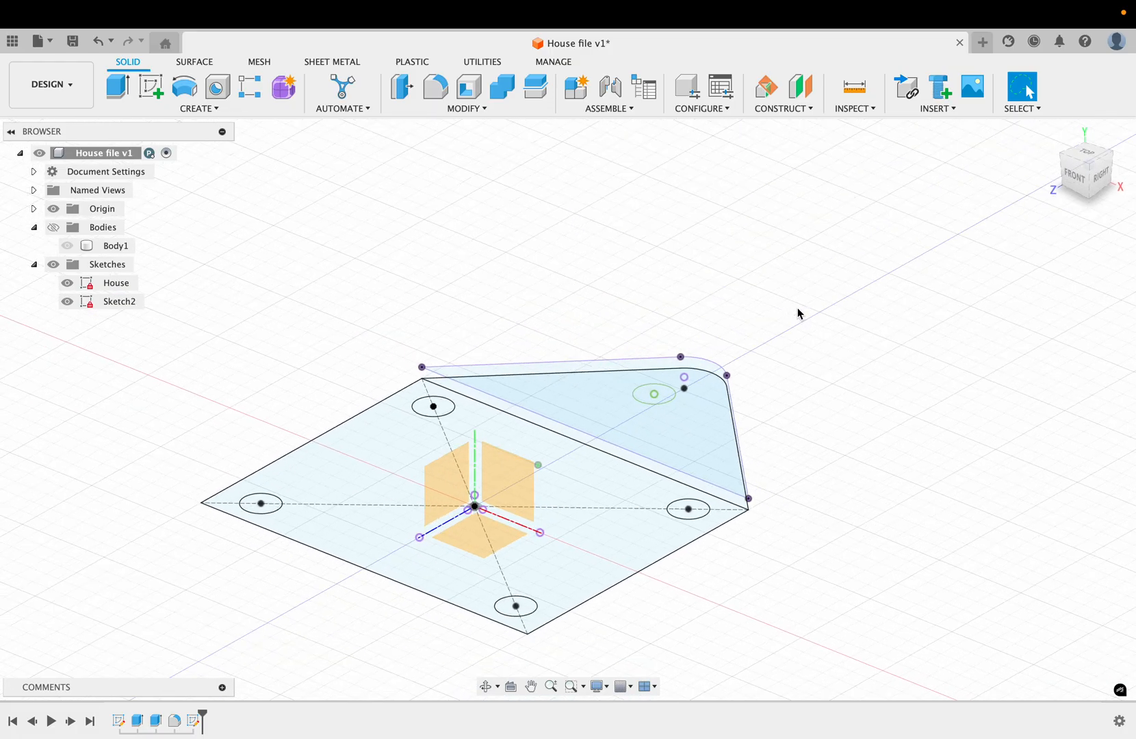
pyautogui.click(52, 227)
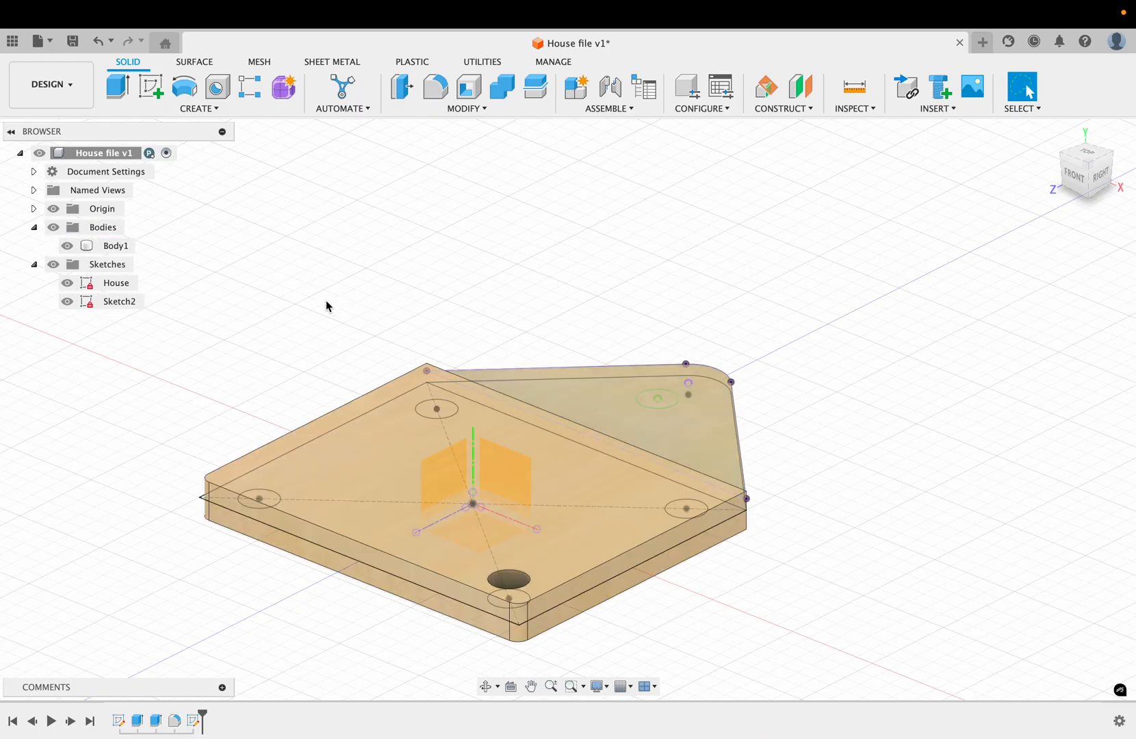
# Step: Extrude the 10 mm roof circle with extent To Object up to the upper face of the square block, joined to the body
pyautogui.press('e')
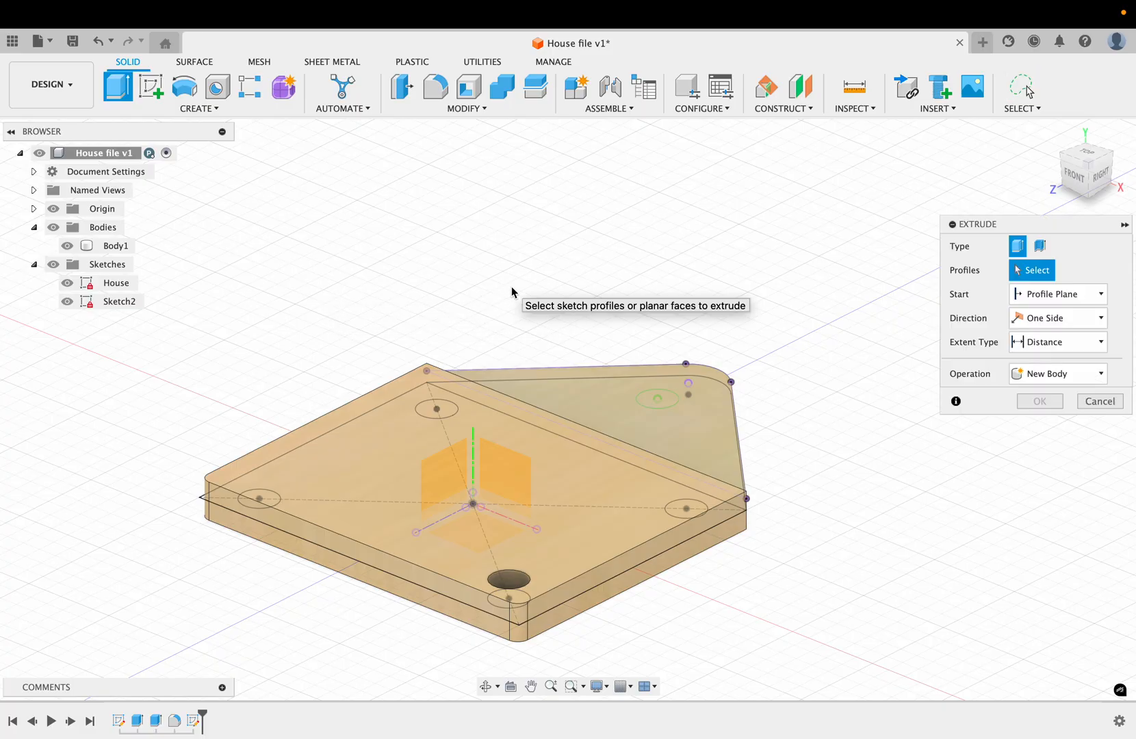
pyautogui.click(652, 400)
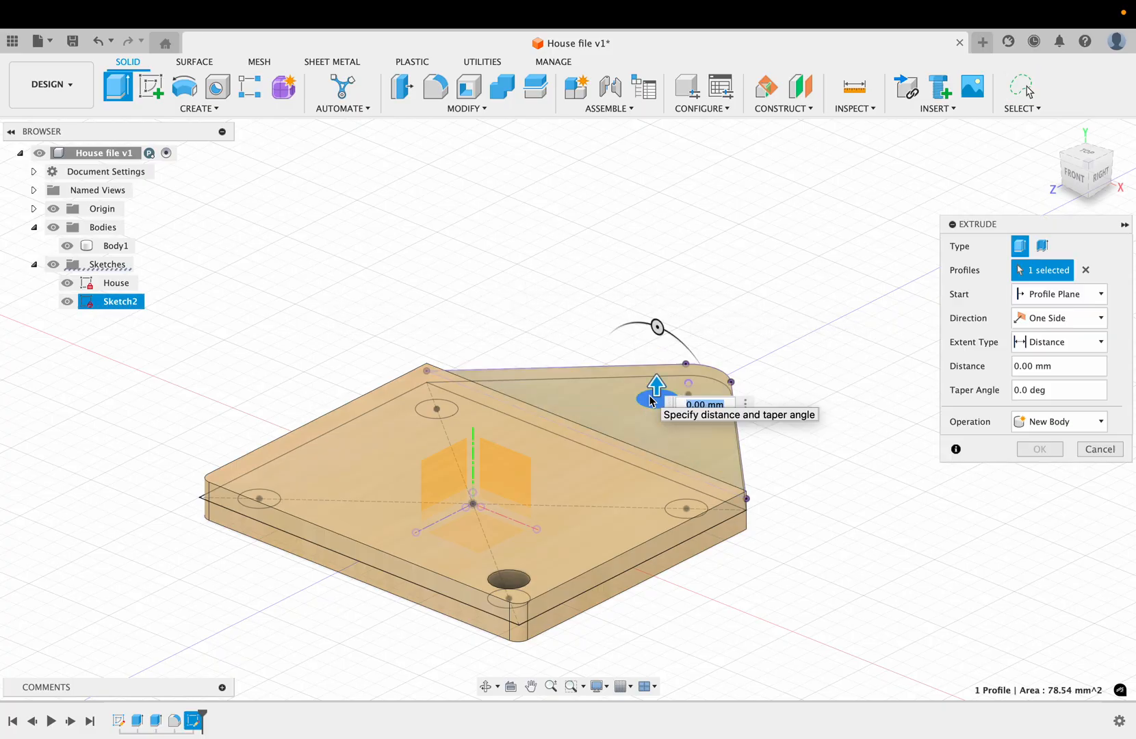
pyautogui.moveTo(657, 388); pyautogui.dragTo(656, 350)
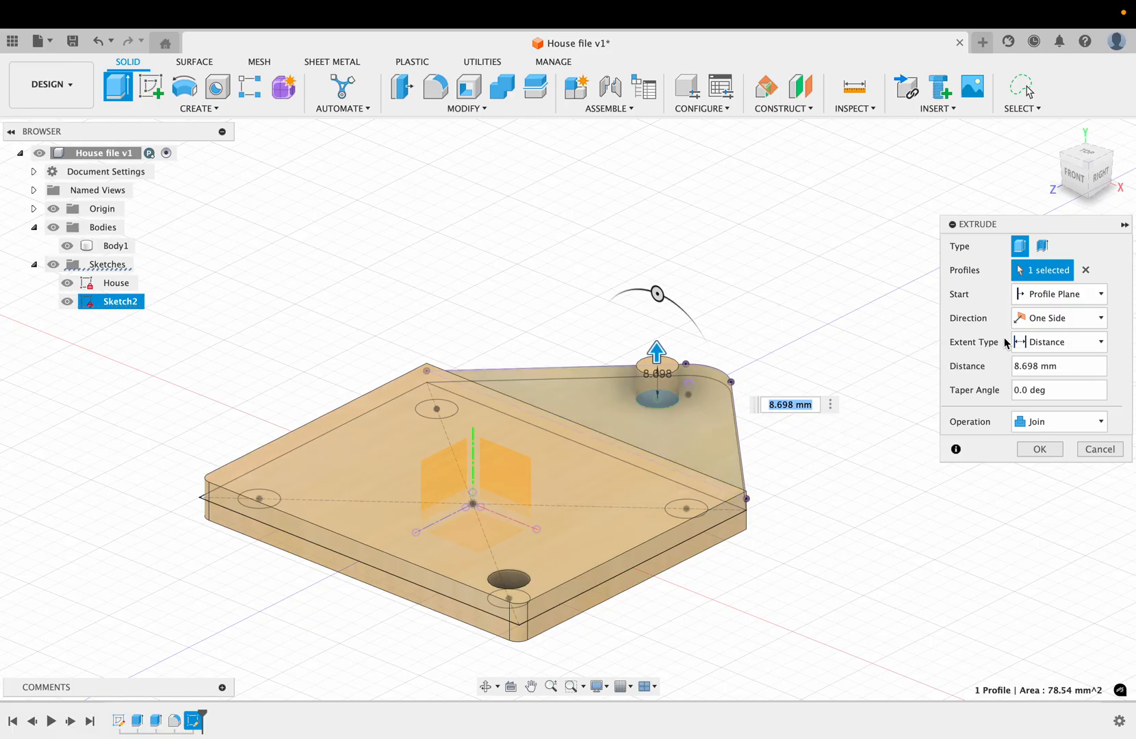
pyautogui.click(1101, 342)
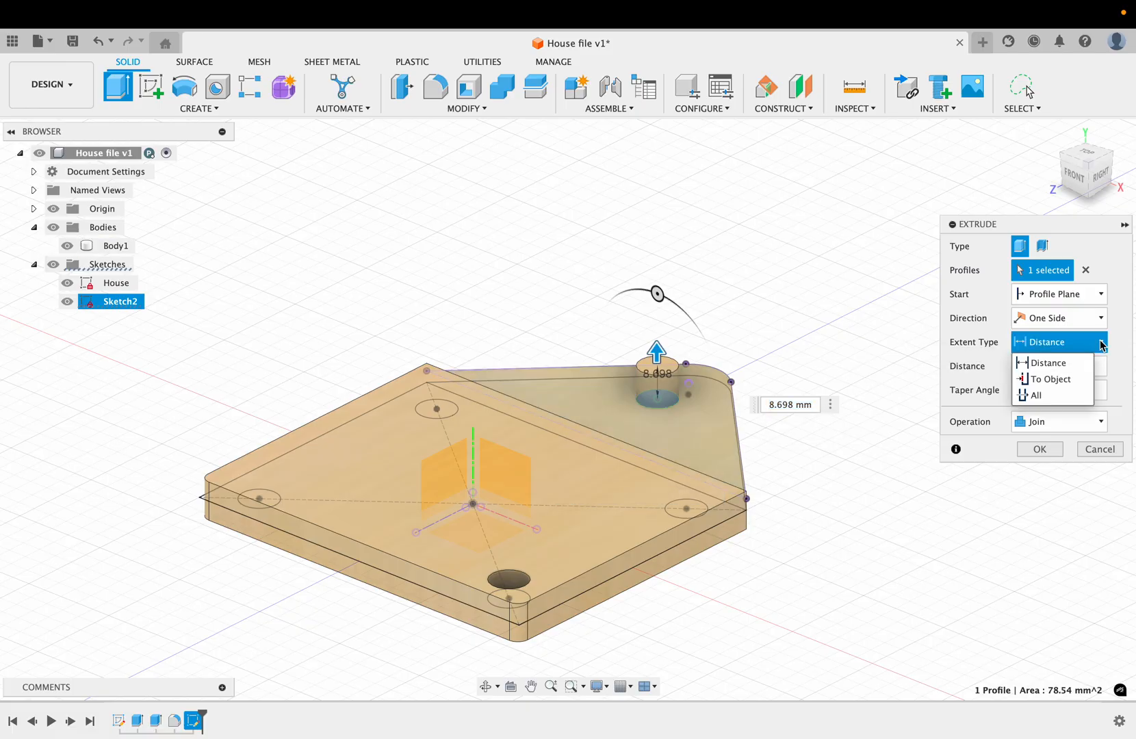
pyautogui.click(1067, 378)
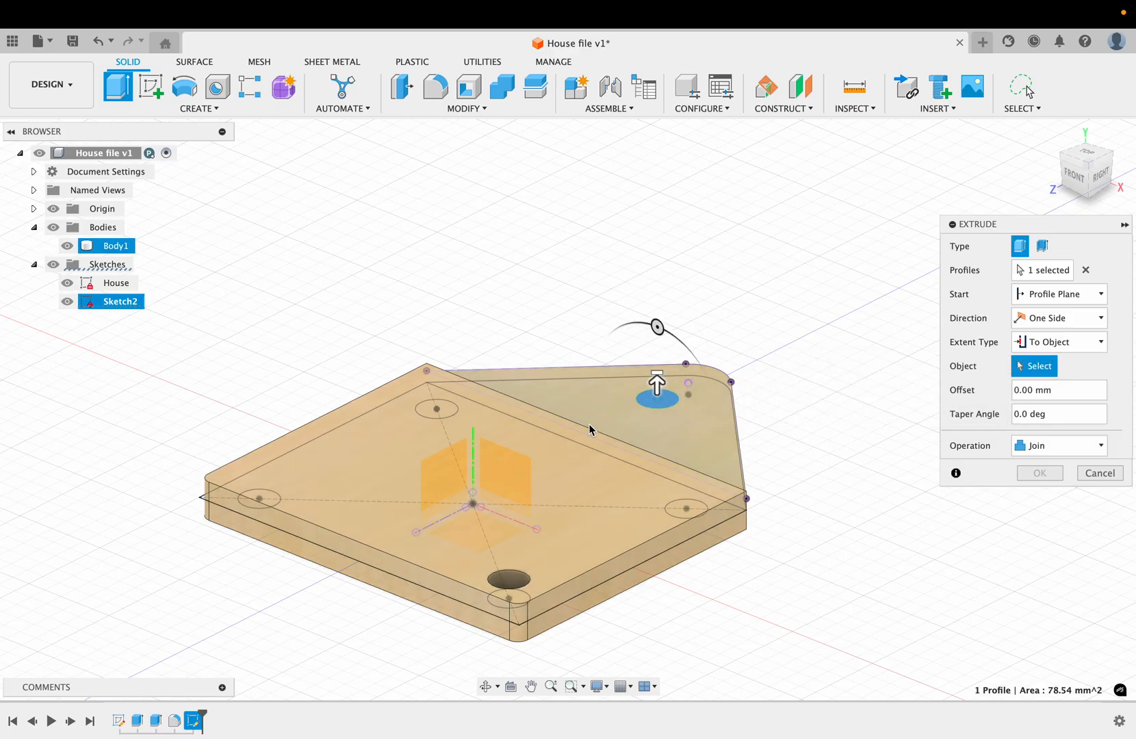
pyautogui.click(548, 486)
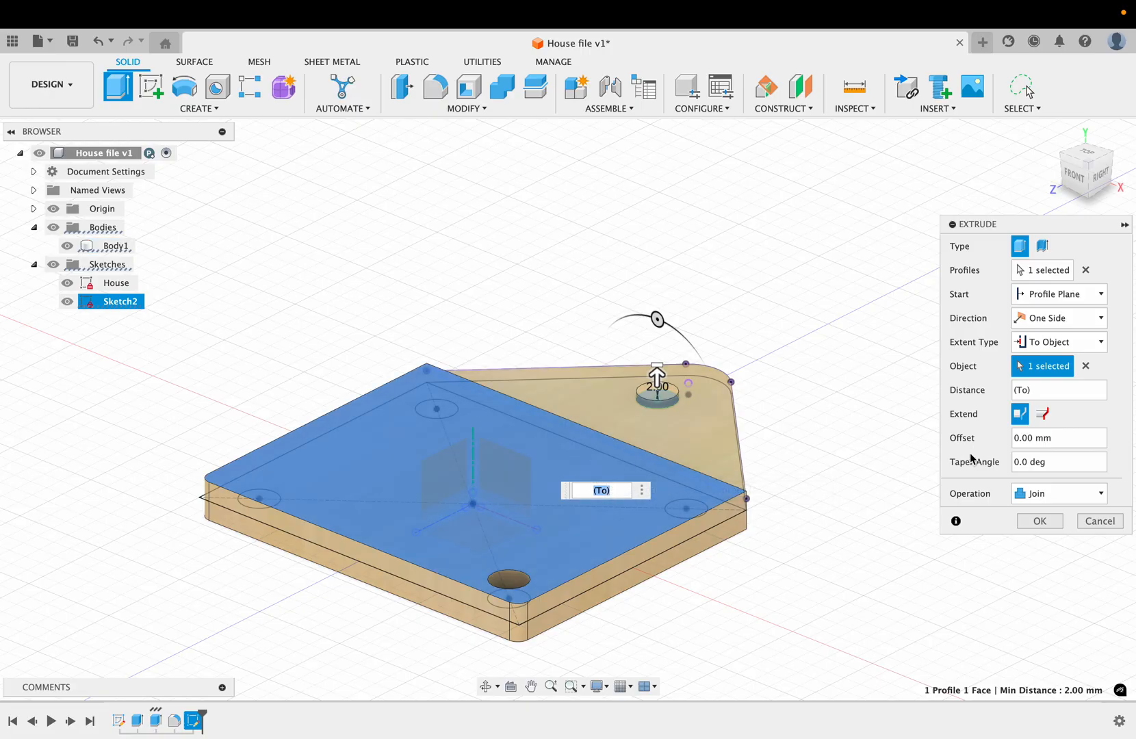
pyautogui.click(1039, 521)
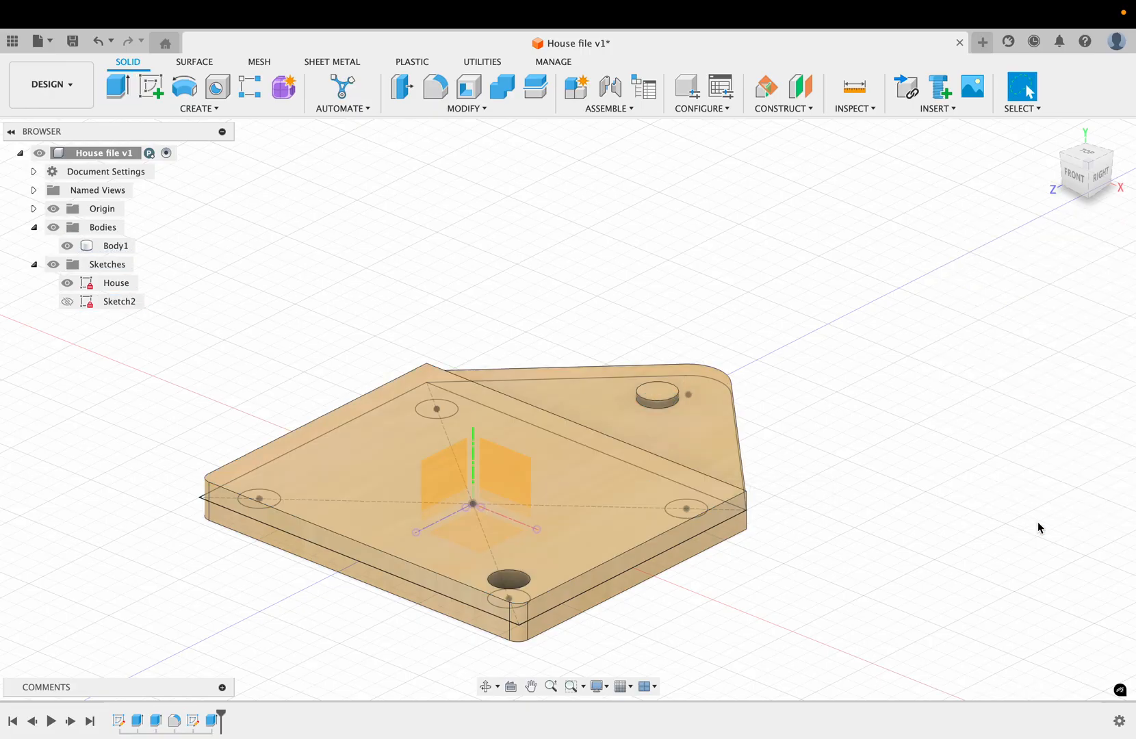
# Step: Edit the square block's symmetric extrusion and set its distance to 8 mm
pyautogui.click(543, 522)
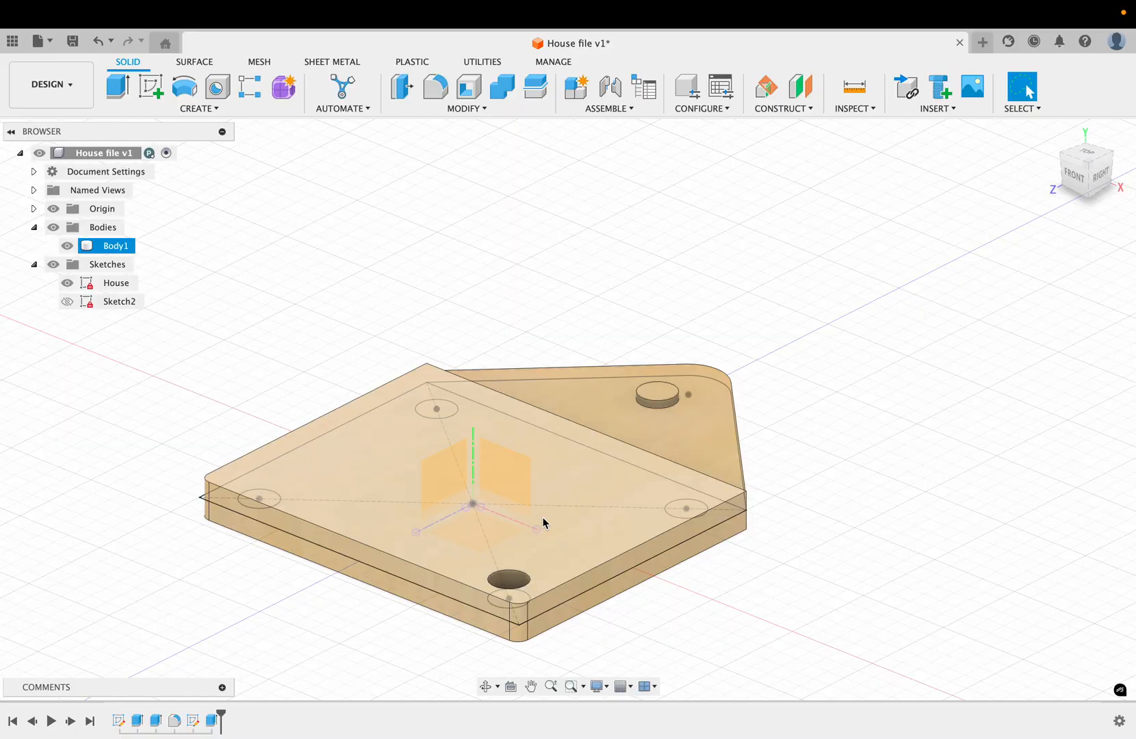
pyautogui.press('Escape')
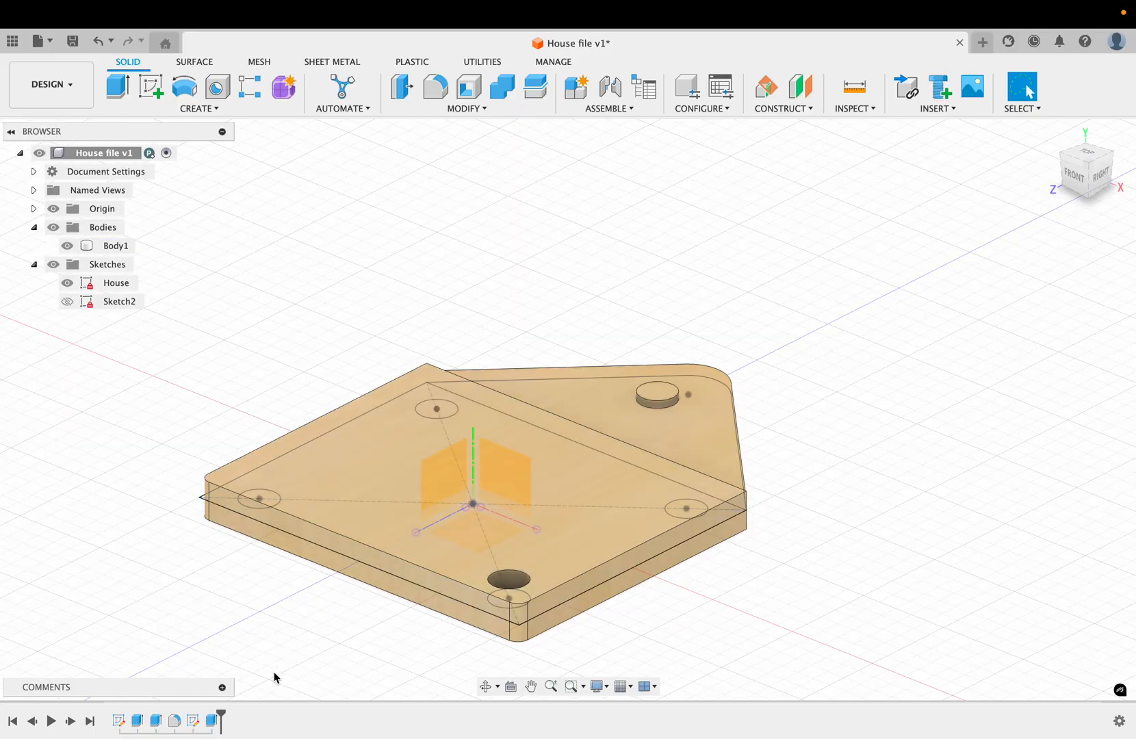
pyautogui.doubleClick(155, 721)
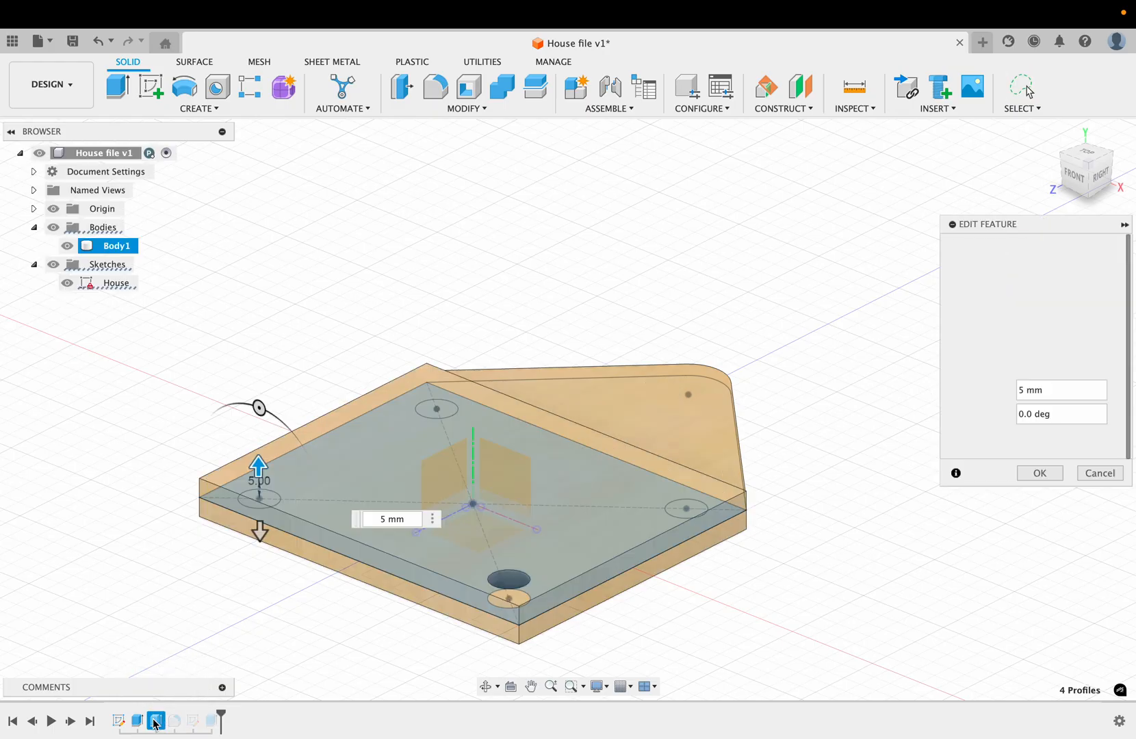
pyautogui.doubleClick(385, 519)
pyautogui.tripleClick(385, 519)
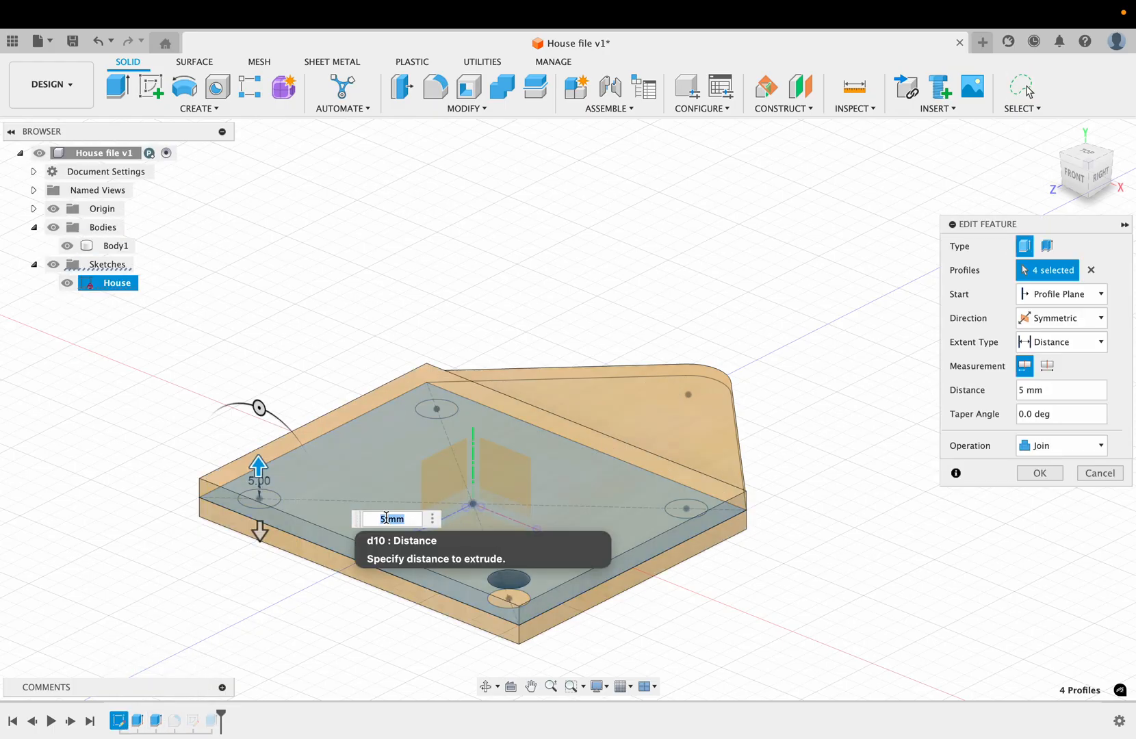
pyautogui.write('8')
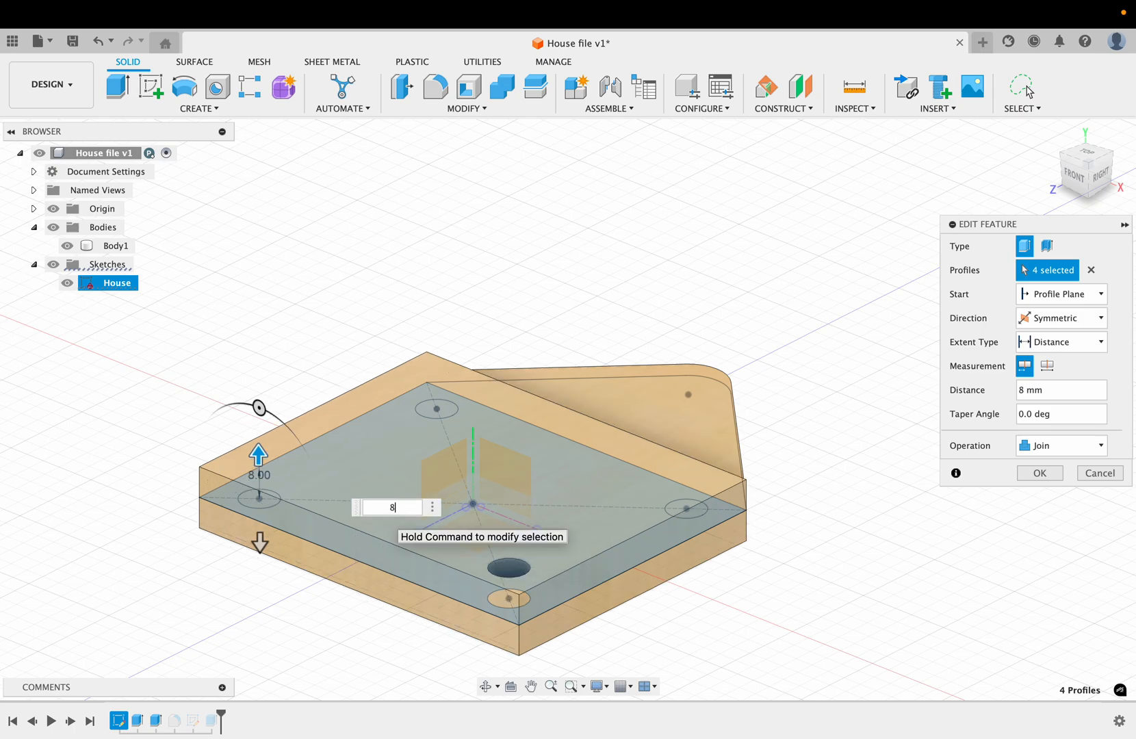
pyautogui.press('Return')
# Step: Examine the model from the side and from above to compare the roof cylinder's height with the thickened square block
pyautogui.keyDown('shift'); pyautogui.hscroll(10, 707, 558); pyautogui.keyUp('shift')
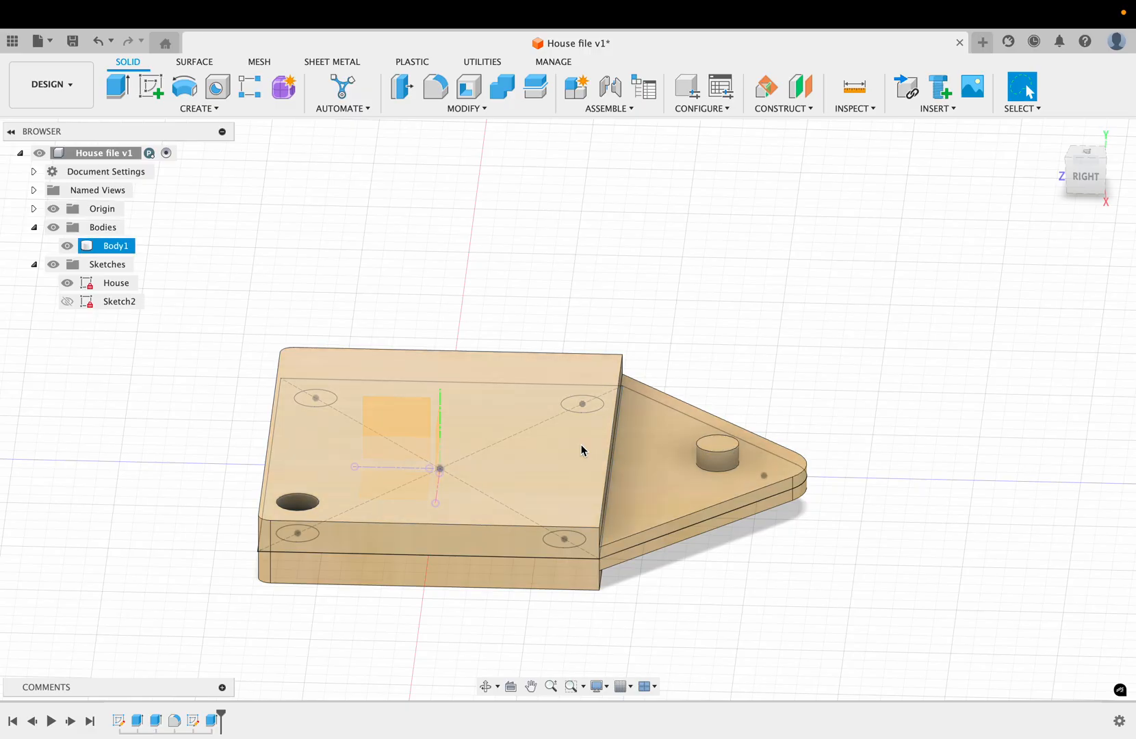
pyautogui.keyDown('shift'); pyautogui.hscroll(-10, 582, 451); pyautogui.keyUp('shift')
pyautogui.keyDown('shift'); pyautogui.scroll(-8, 581, 452); pyautogui.keyUp('shift')
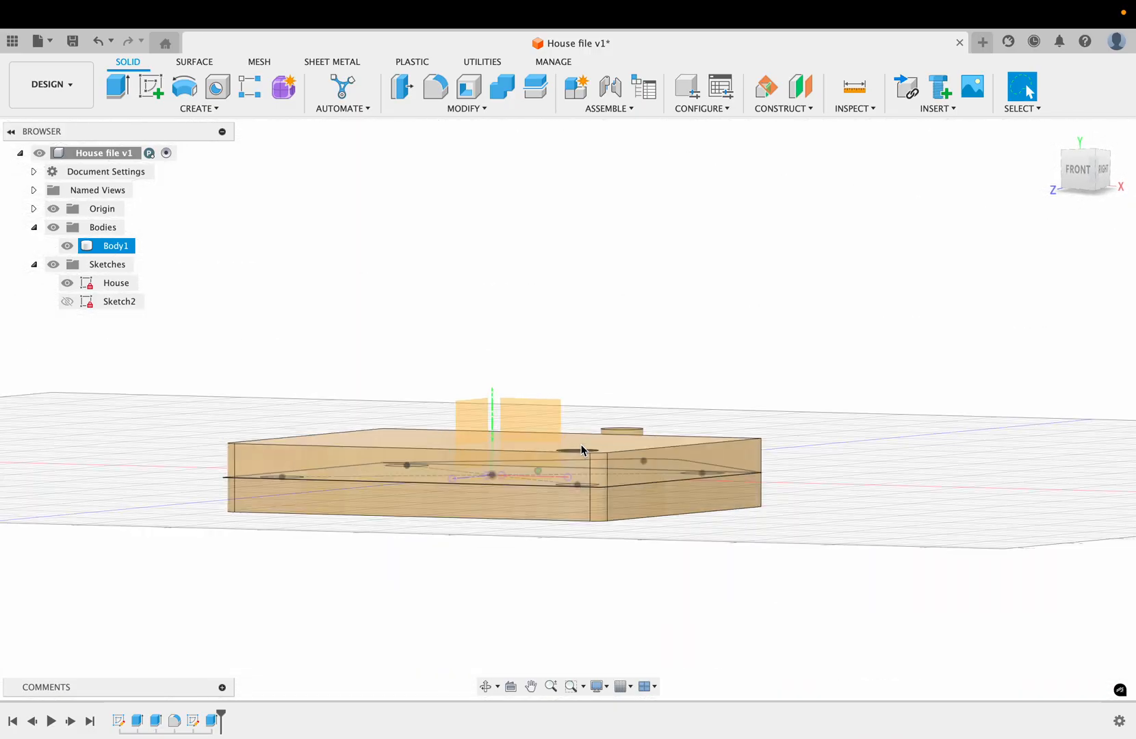
pyautogui.keyDown('shift'); pyautogui.scroll(10, 581, 451); pyautogui.keyUp('shift')
pyautogui.keyDown('shift'); pyautogui.hscroll(-4, 581, 451); pyautogui.keyUp('shift')
pyautogui.keyDown('shift'); pyautogui.hscroll(3, 581, 451); pyautogui.keyUp('shift')
pyautogui.keyDown('shift'); pyautogui.hscroll(8, 581, 451); pyautogui.keyUp('shift')
pyautogui.keyDown('shift'); pyautogui.scroll(-3, 582, 452); pyautogui.keyUp('shift')
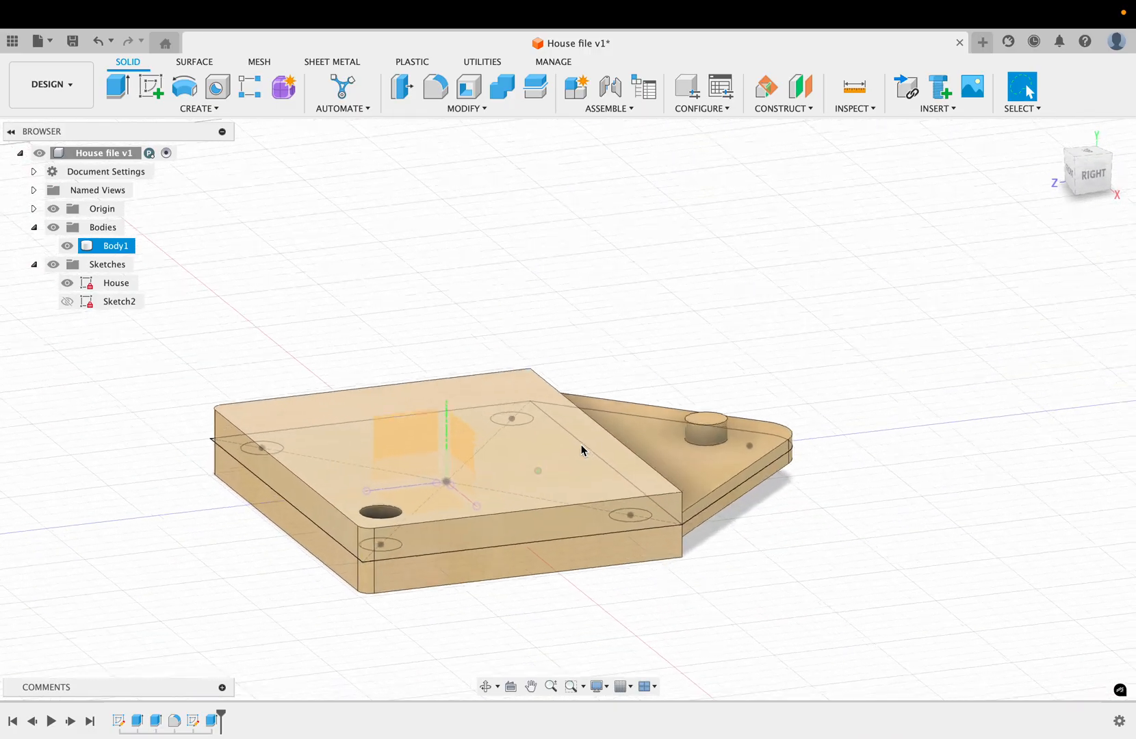
pyautogui.keyDown('shift'); pyautogui.scroll(5, 581, 451); pyautogui.keyUp('shift')
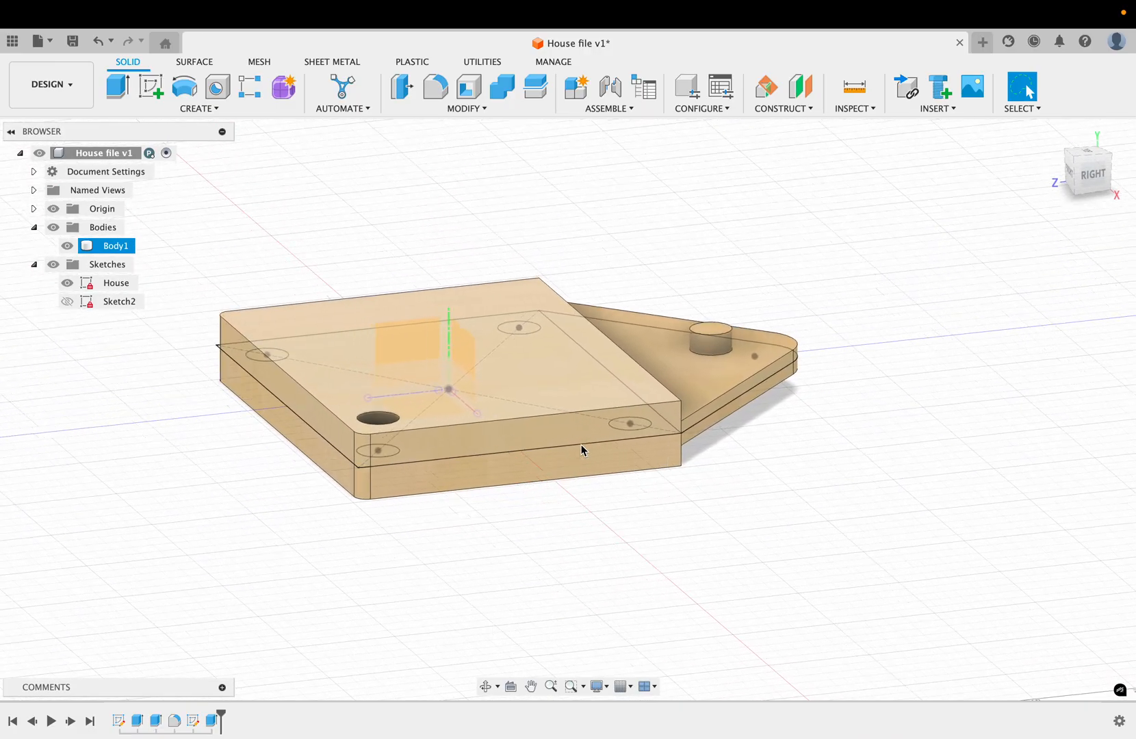
pyautogui.keyDown('shift'); pyautogui.hscroll(-5, 581, 451); pyautogui.keyUp('shift')
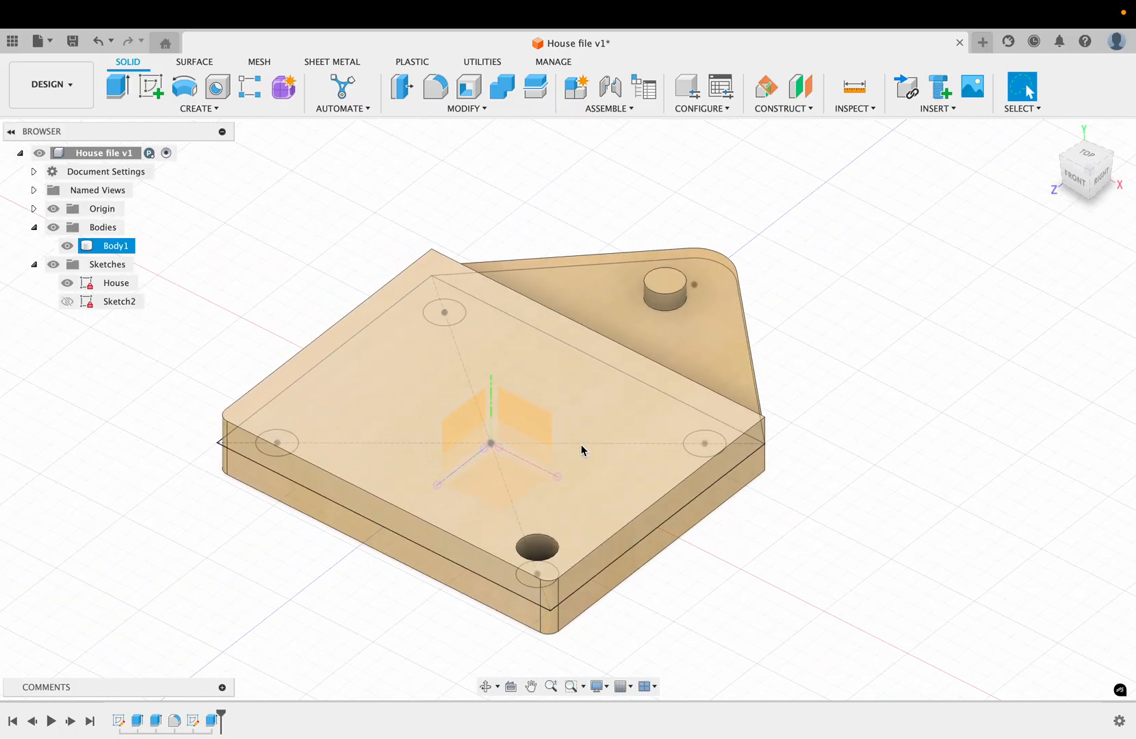
pyautogui.moveTo(814, 1)
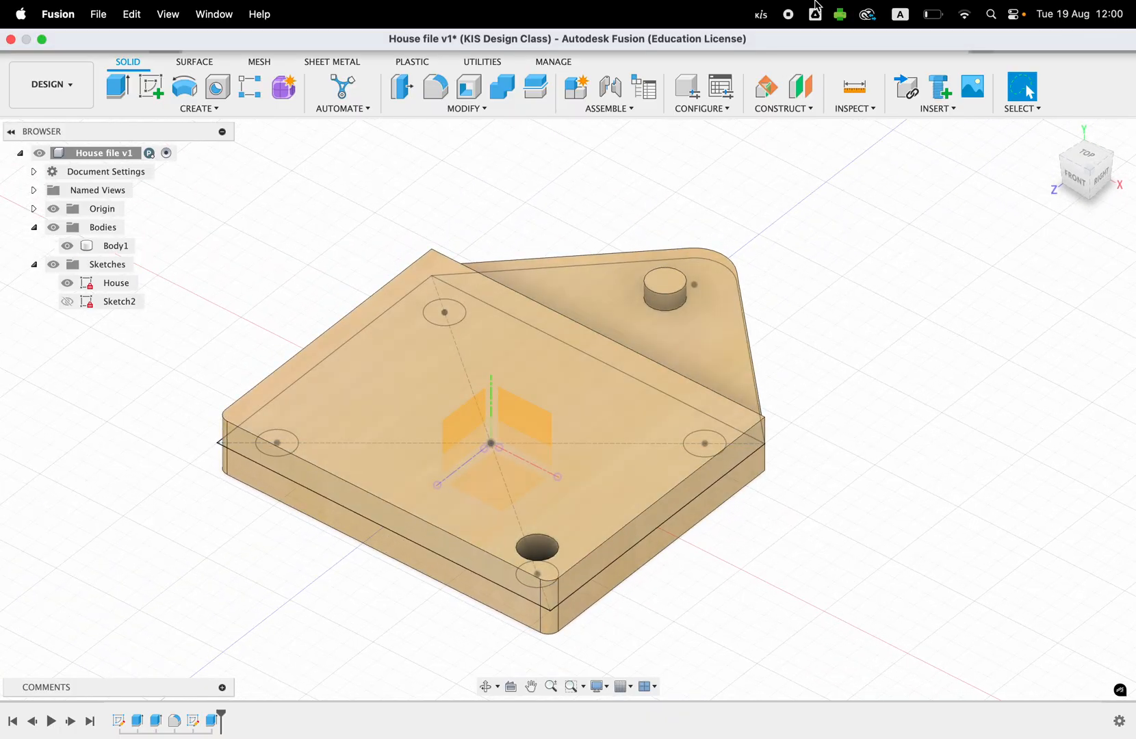